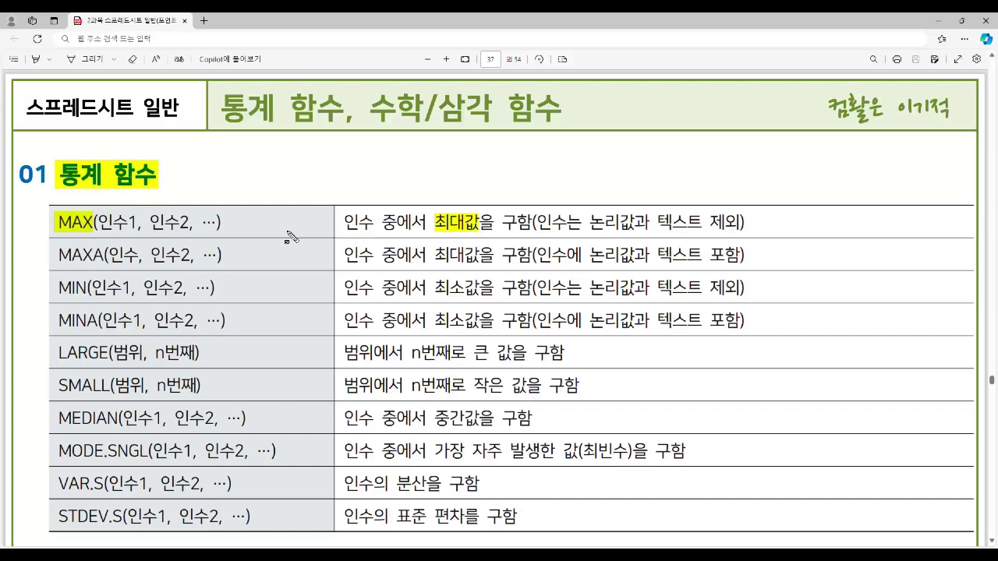
# Highlight MAXA's function name, underline its final A in red, and highlight 최대값 and 논리값과 텍스트 포함 in that row.
pyautogui.moveTo(55, 251); pyautogui.dragTo(88, 266)
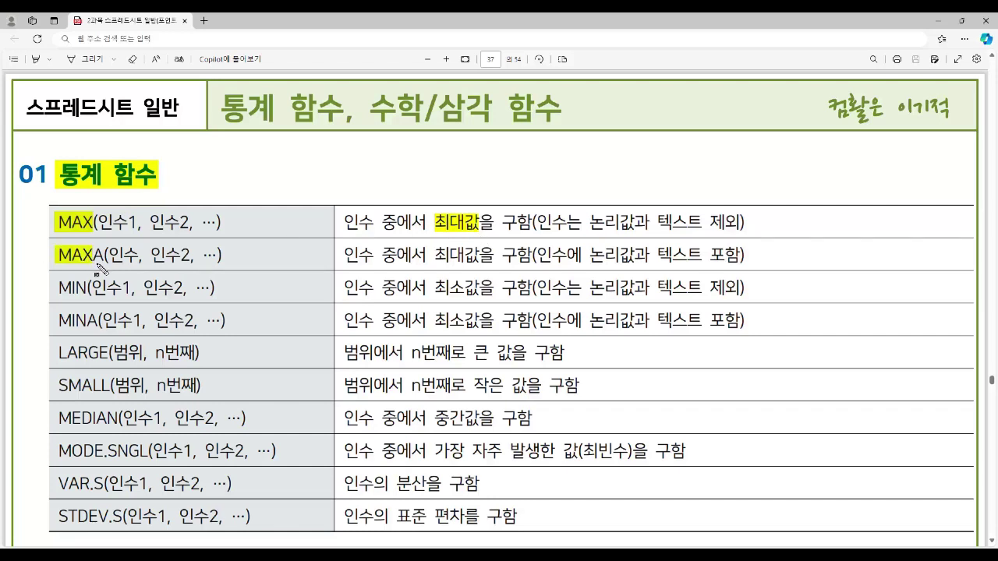
pyautogui.moveTo(90, 264); pyautogui.dragTo(104, 265)
pyautogui.moveTo(435, 256); pyautogui.dragTo(476, 267)
pyautogui.moveTo(591, 258); pyautogui.dragTo(732, 267)
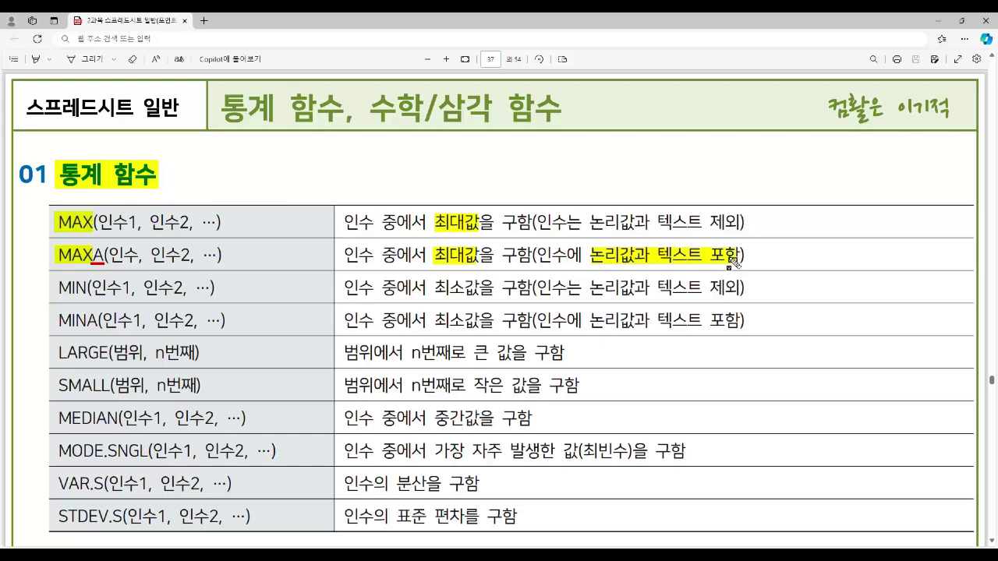
# Highlight 제외 in the MAX row, and handwrite "True 1" and "False 0" above the table and "0" over 텍스트 in the MAXA row.
pyautogui.moveTo(710, 234); pyautogui.dragTo(738, 235)
pyautogui.moveTo(622, 167)
pyautogui.mouseDown()
pyautogui.moveTo(636, 166)
pyautogui.moveTo(629, 187)
pyautogui.moveTo(640, 172)
pyautogui.moveTo(668, 181)
pyautogui.moveTo(625, 201)
pyautogui.moveTo(632, 188)
pyautogui.moveTo(647, 201)
pyautogui.moveTo(672, 190)
pyautogui.mouseUp()
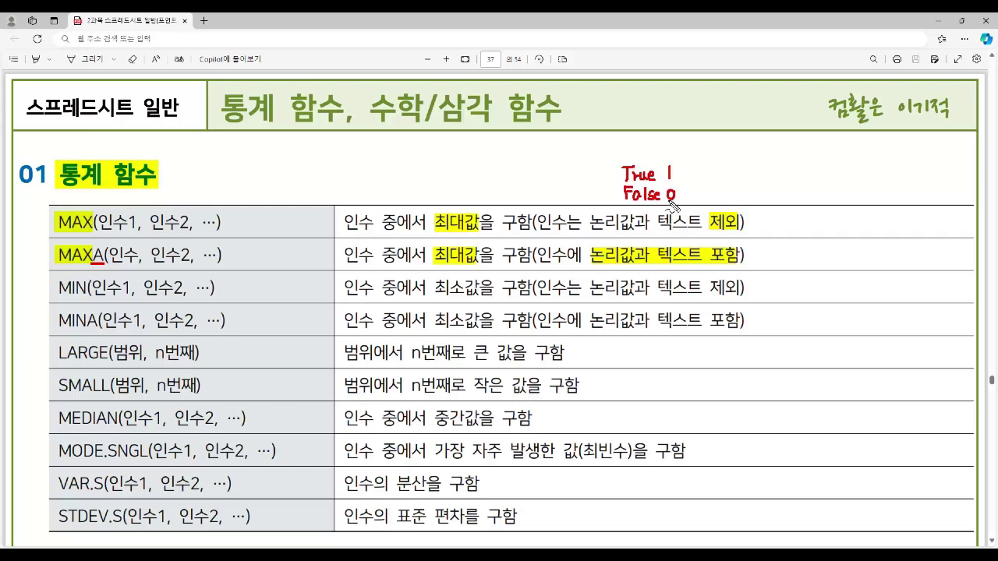
pyautogui.moveTo(689, 243); pyautogui.dragTo(692, 246)
# Draw red boxes around the two 최대값 entries, the handwritten True/False note, and 텍스트 in the MAXA row.
pyautogui.moveTo(429, 211)
pyautogui.mouseDown()
pyautogui.moveTo(468, 250)
pyautogui.moveTo(484, 234)
pyautogui.moveTo(486, 273)
pyautogui.mouseUp()
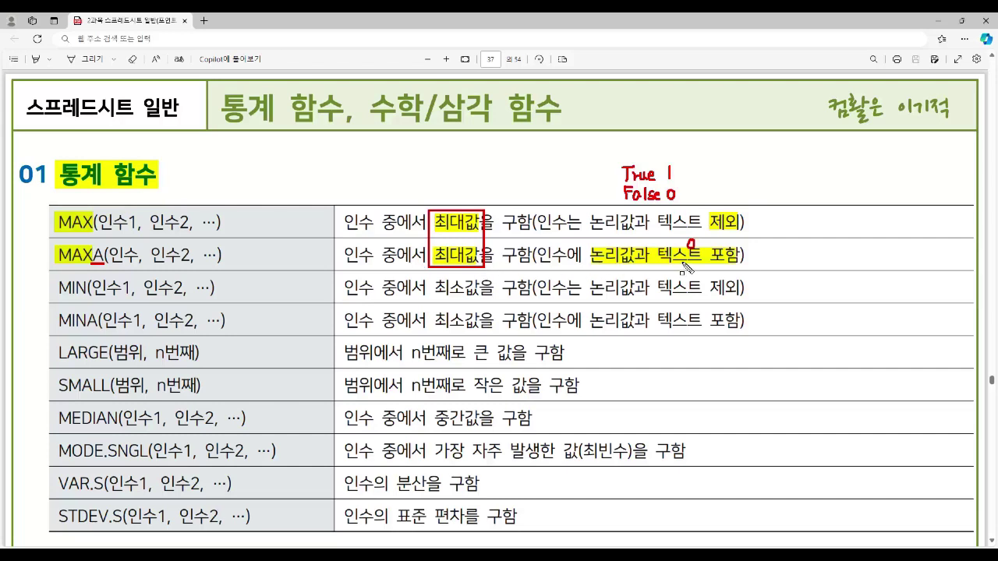
pyautogui.moveTo(609, 161); pyautogui.dragTo(688, 209)
pyautogui.moveTo(656, 238)
pyautogui.mouseDown()
pyautogui.moveTo(657, 251)
pyautogui.moveTo(707, 270)
pyautogui.mouseUp()
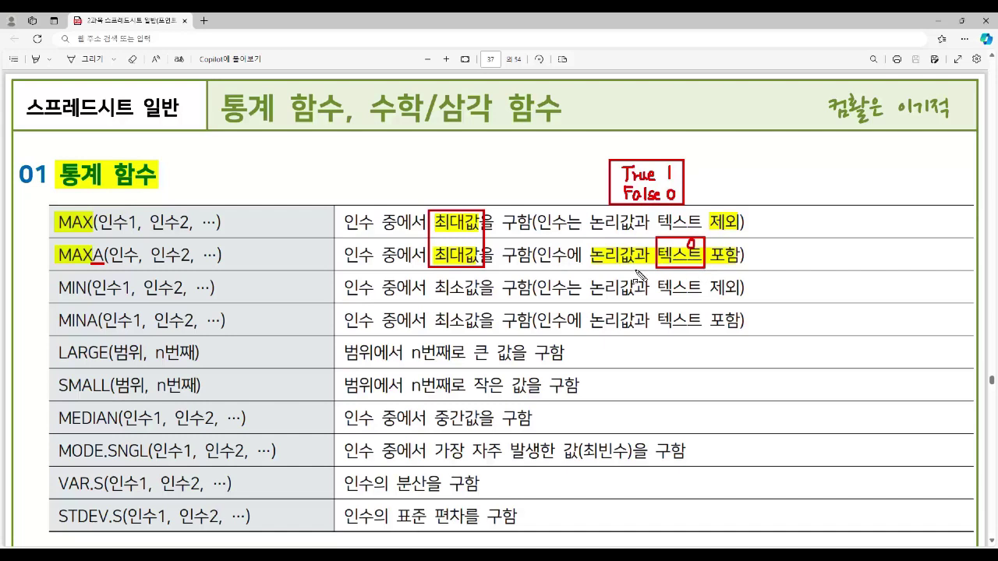
# Mark the MIN and MINA names and their key description phrases, underlining MINA's A, and highlight the handwritten True/False note.
pyautogui.moveTo(56, 288); pyautogui.dragTo(89, 290)
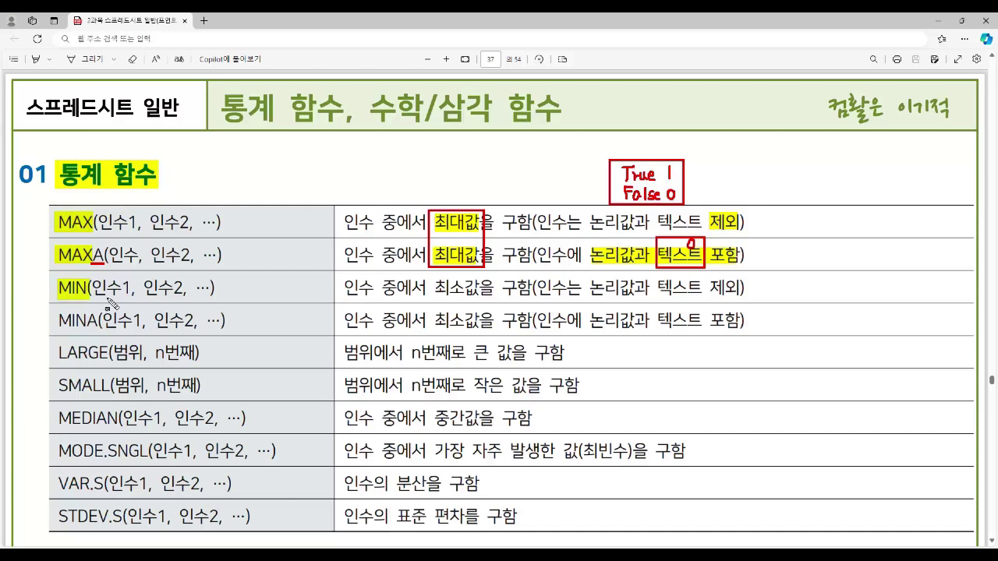
pyautogui.moveTo(435, 289); pyautogui.dragTo(479, 288)
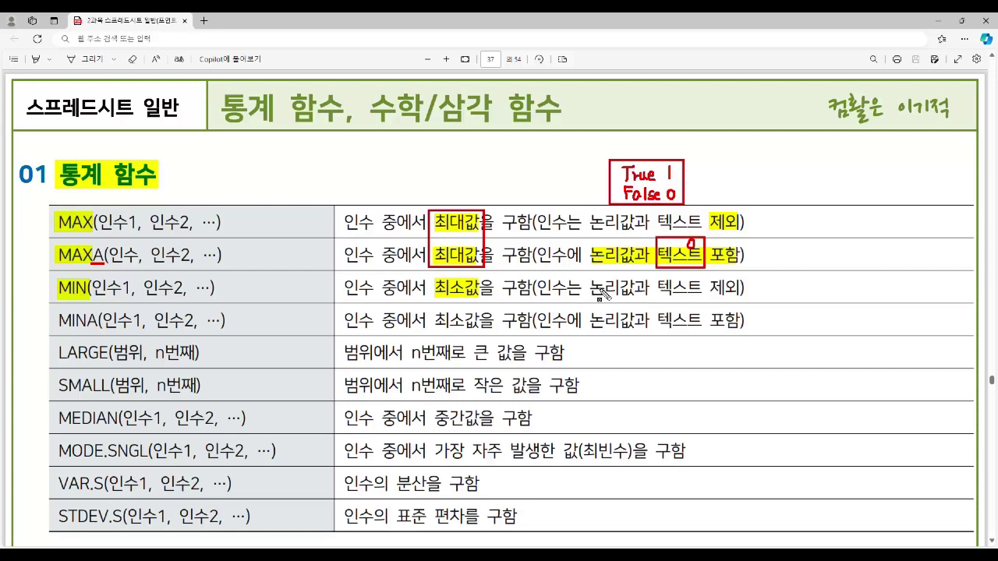
pyautogui.moveTo(710, 288); pyautogui.dragTo(738, 288)
pyautogui.moveTo(59, 321); pyautogui.dragTo(98, 331)
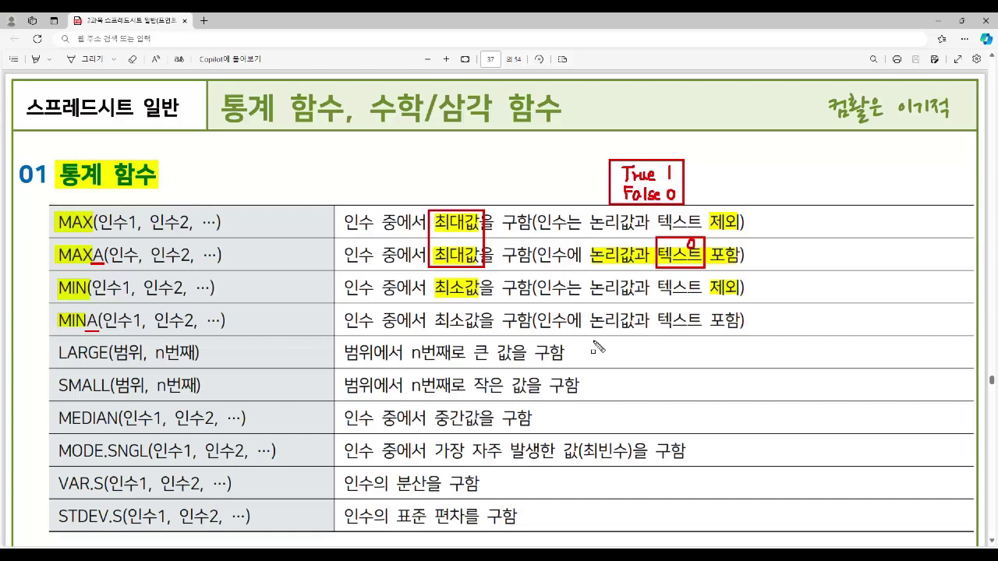
pyautogui.moveTo(590, 320); pyautogui.dragTo(737, 320)
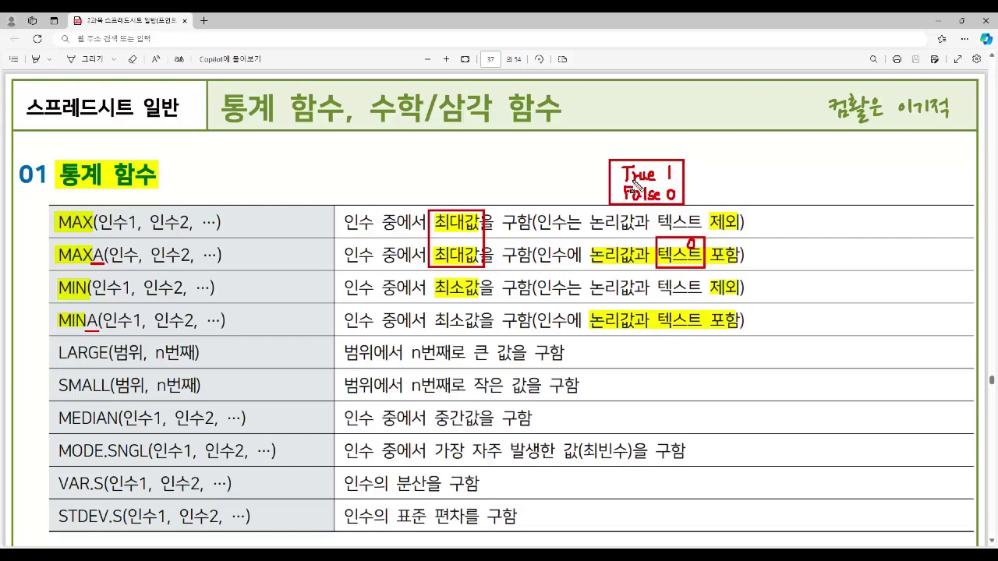
pyautogui.moveTo(615, 166); pyautogui.dragTo(683, 204)
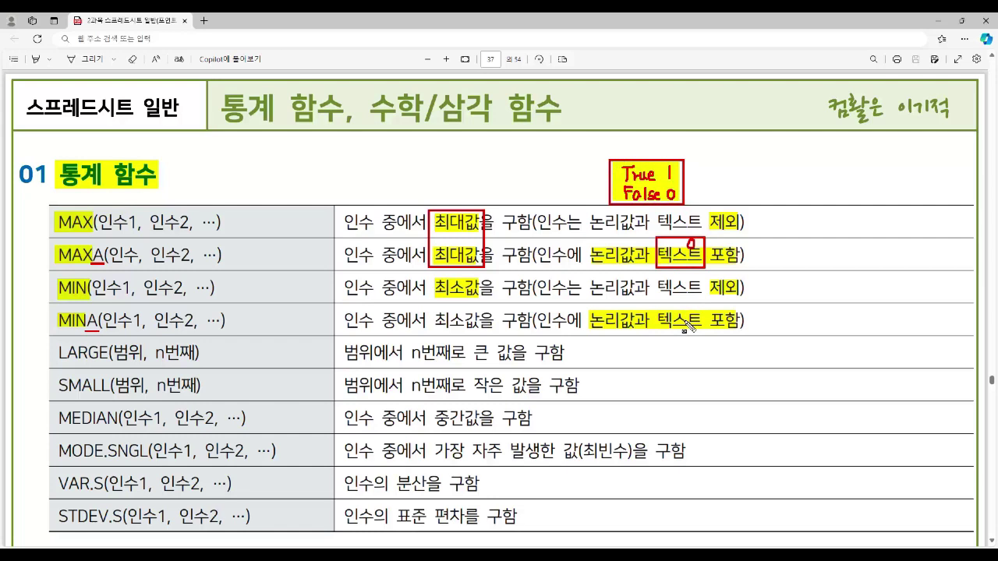
# Highlight LARGE with its n번째 argument and n번째로 큰 값, plus SMALL and n번째로 작은 값.
pyautogui.moveTo(57, 352); pyautogui.dragTo(106, 365)
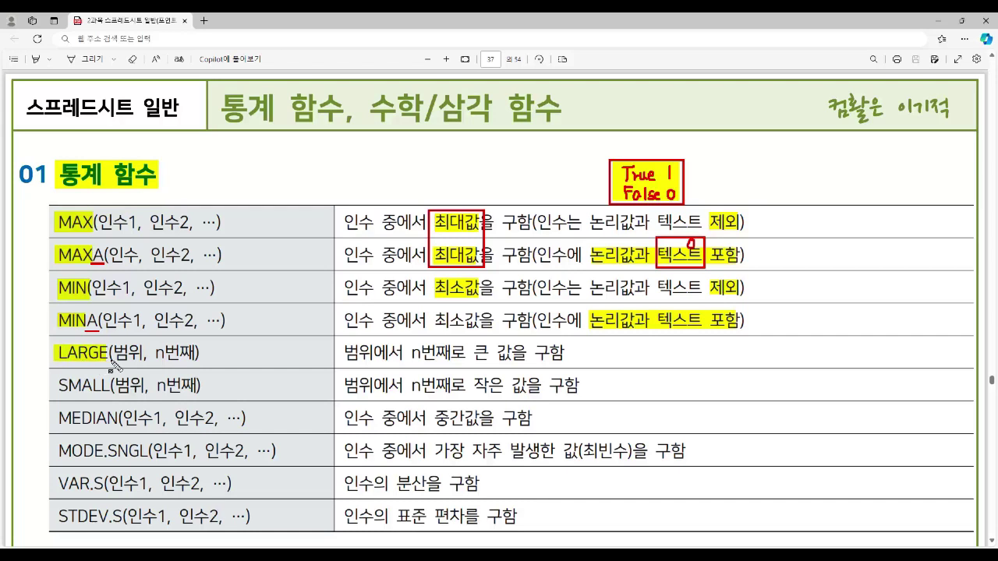
pyautogui.moveTo(153, 352); pyautogui.dragTo(195, 357)
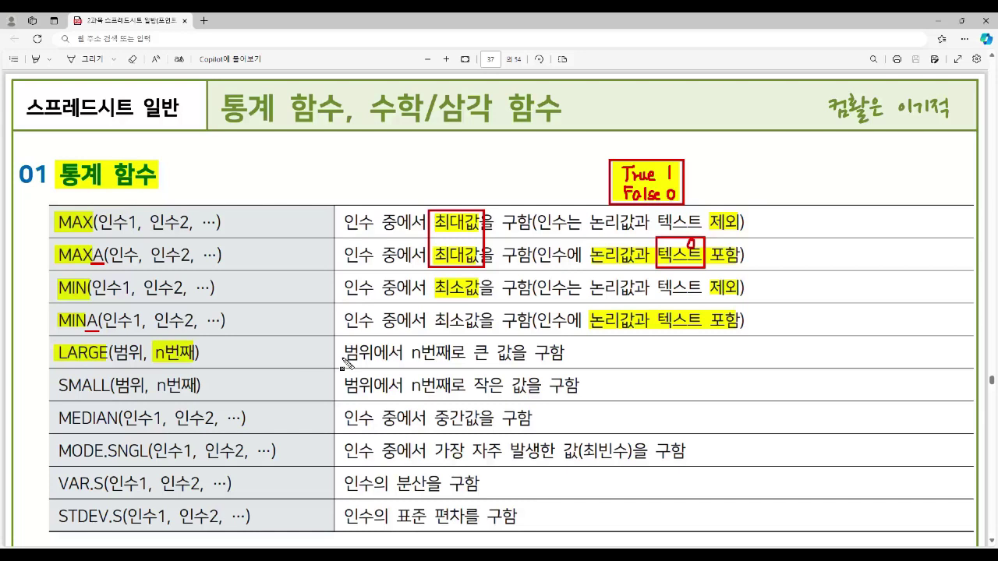
pyautogui.moveTo(412, 352); pyautogui.dragTo(511, 363)
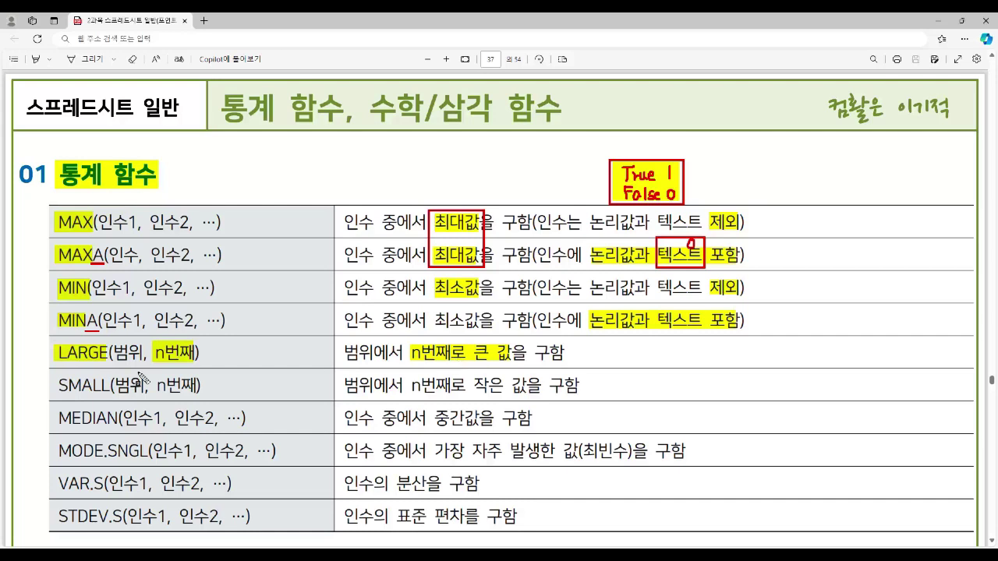
pyautogui.moveTo(55, 385); pyautogui.dragTo(107, 393)
pyautogui.moveTo(414, 382); pyautogui.dragTo(524, 396)
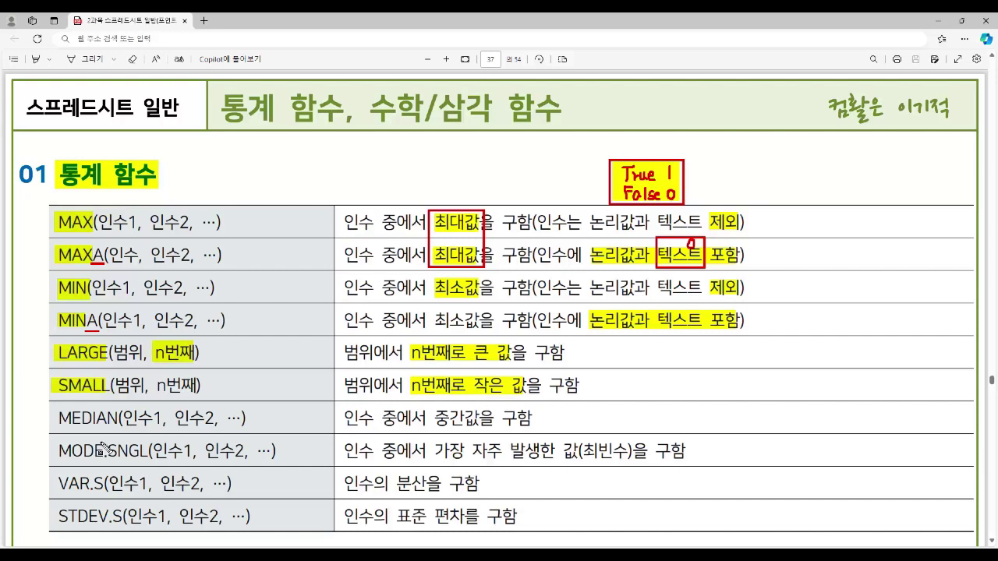
# Highlight MEDIAN and 중간값, and handwrite 중위수 beside the description with a highlight.
pyautogui.moveTo(58, 418); pyautogui.dragTo(117, 427)
pyautogui.moveTo(434, 425); pyautogui.dragTo(478, 432)
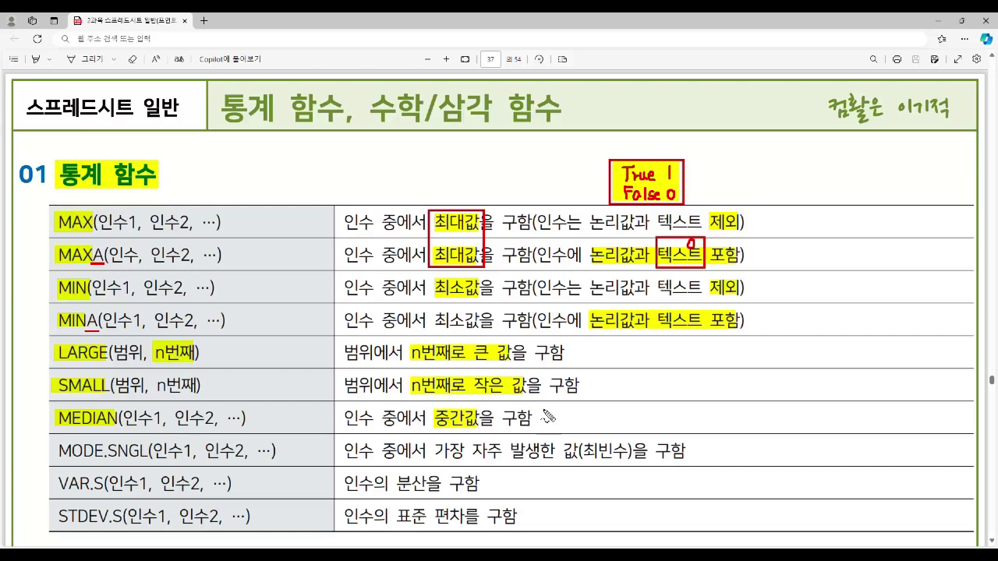
pyautogui.moveTo(545, 418)
pyautogui.mouseDown()
pyautogui.moveTo(549, 409)
pyautogui.moveTo(548, 437)
pyautogui.moveTo(563, 419)
pyautogui.moveTo(564, 432)
pyautogui.moveTo(584, 421)
pyautogui.moveTo(577, 429)
pyautogui.moveTo(545, 410)
pyautogui.moveTo(555, 437)
pyautogui.moveTo(573, 439)
pyautogui.moveTo(586, 418)
pyautogui.moveTo(593, 437)
pyautogui.moveTo(581, 439)
pyautogui.mouseUp()
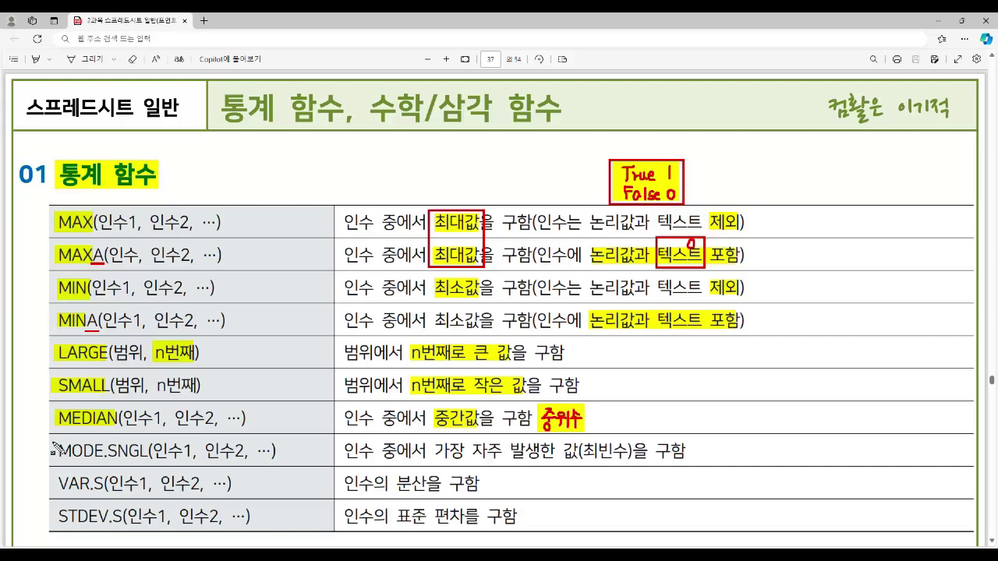
# Highlight the MODE.SNGL function name and the description phrase 가장 자주 발생한 값(최빈수).
pyautogui.moveTo(56, 455); pyautogui.dragTo(100, 464)
pyautogui.moveTo(110, 450); pyautogui.dragTo(150, 462)
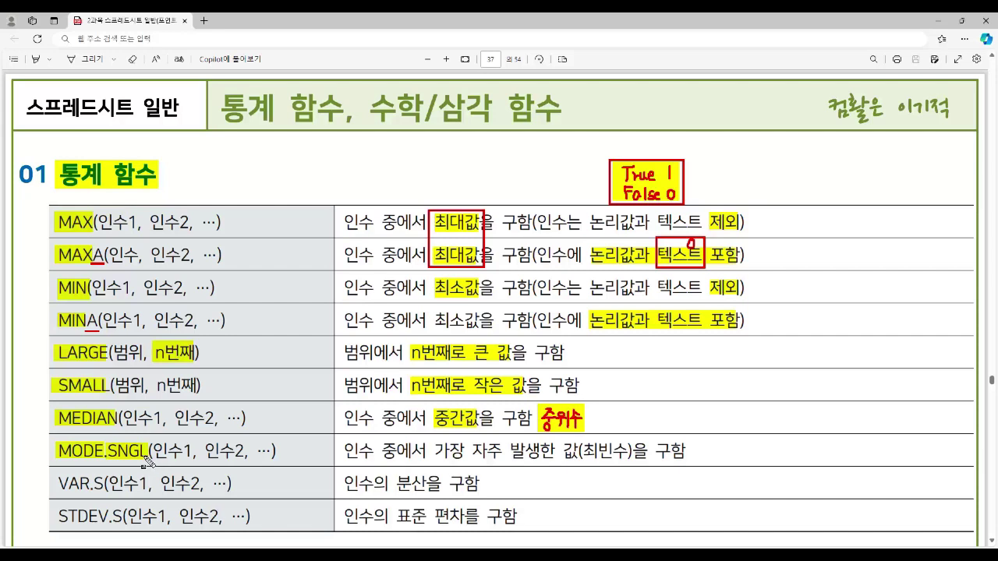
pyautogui.moveTo(577, 457); pyautogui.dragTo(629, 468)
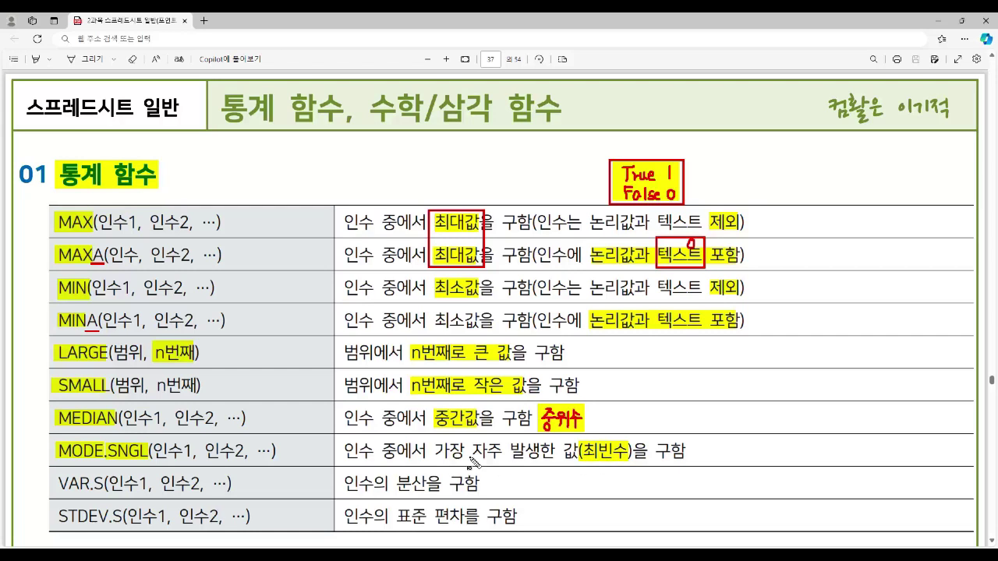
pyautogui.moveTo(433, 459); pyautogui.dragTo(577, 461)
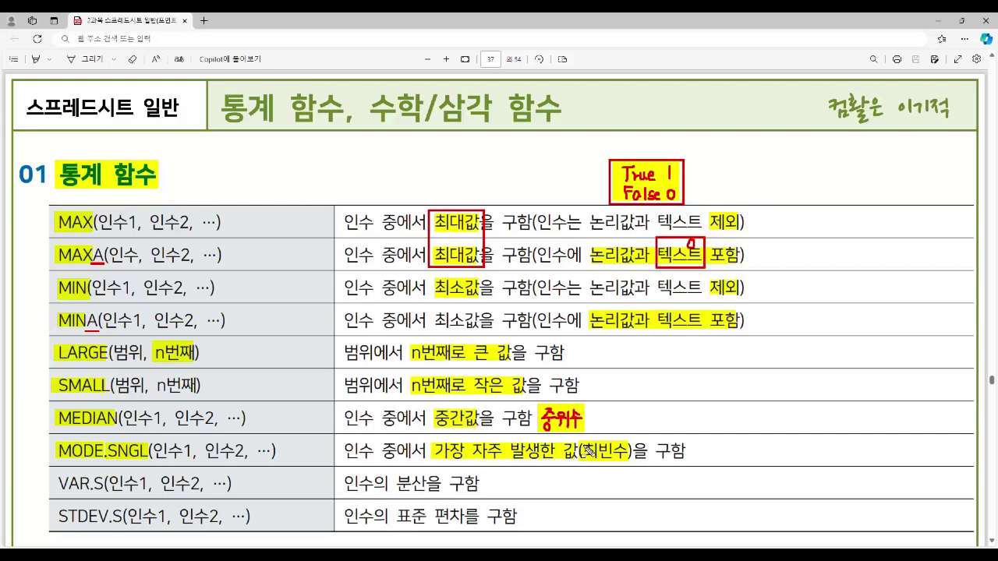
# Draw red boxes around 최빈수, the handwritten 중위수, and the function names MEDIAN and MODE.SNGL.
pyautogui.moveTo(581, 442); pyautogui.dragTo(630, 463)
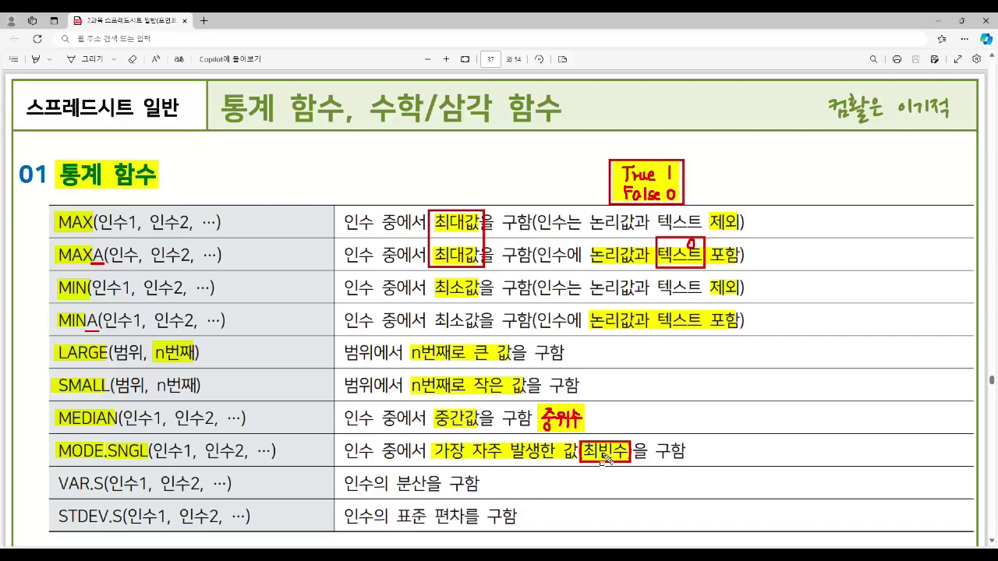
pyautogui.moveTo(536, 404); pyautogui.dragTo(584, 434)
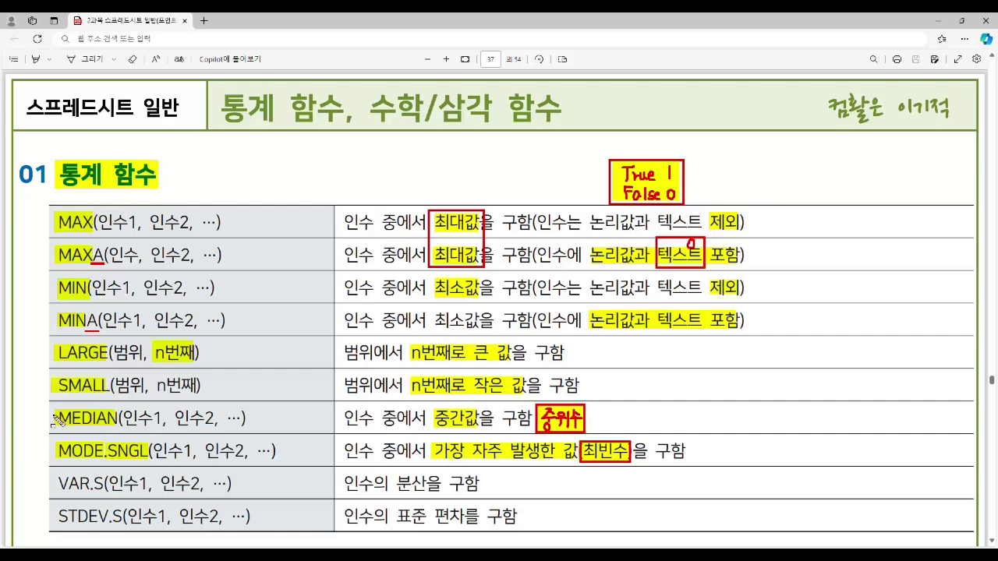
pyautogui.moveTo(53, 407); pyautogui.dragTo(120, 427)
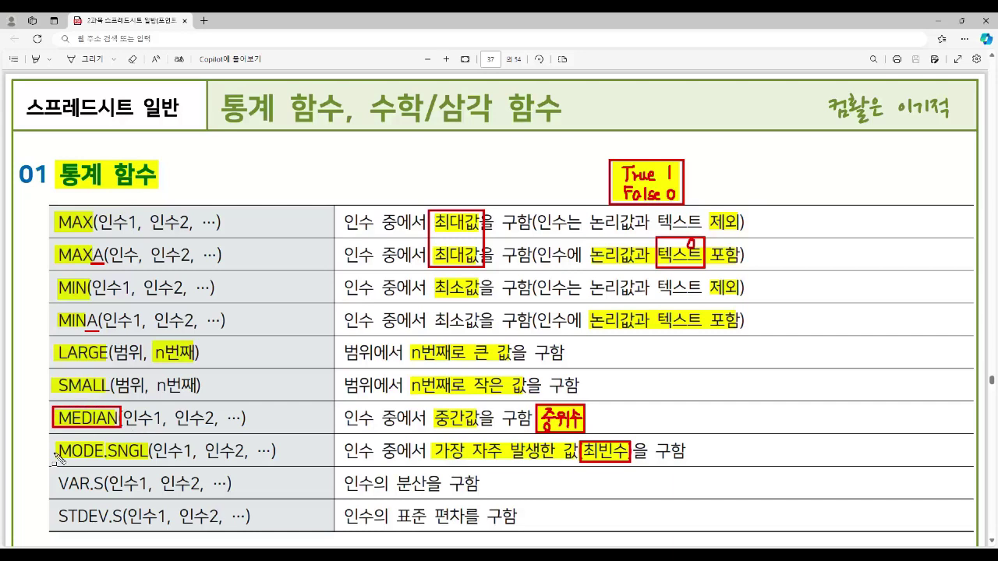
pyautogui.moveTo(54, 440)
pyautogui.mouseDown()
pyautogui.moveTo(73, 460)
pyautogui.moveTo(150, 460)
pyautogui.mouseUp()
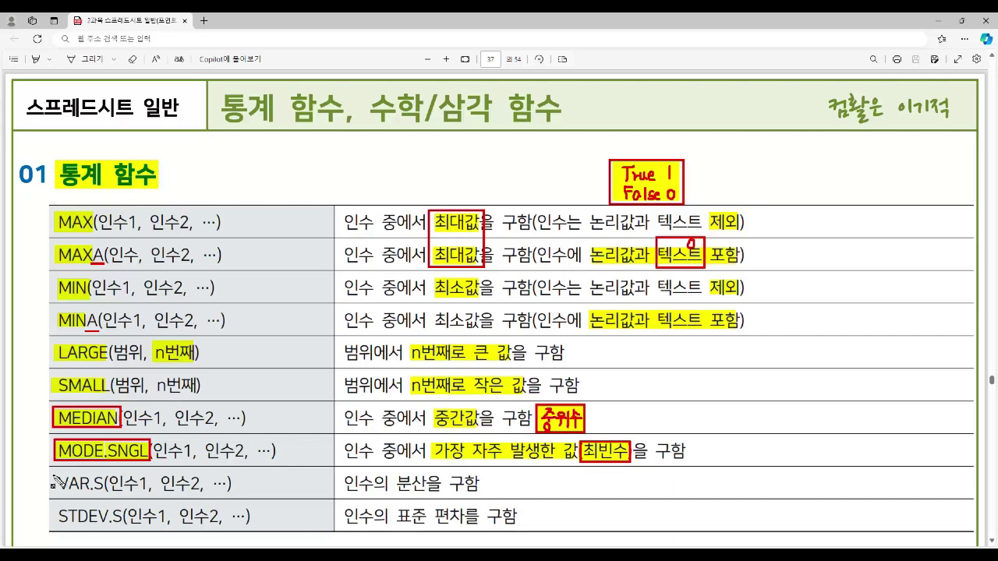
# Highlight VAR.S with 분산 and STDEV.S with 표준 편차, and clear all annotations from the page.
pyautogui.moveTo(56, 483); pyautogui.dragTo(103, 484)
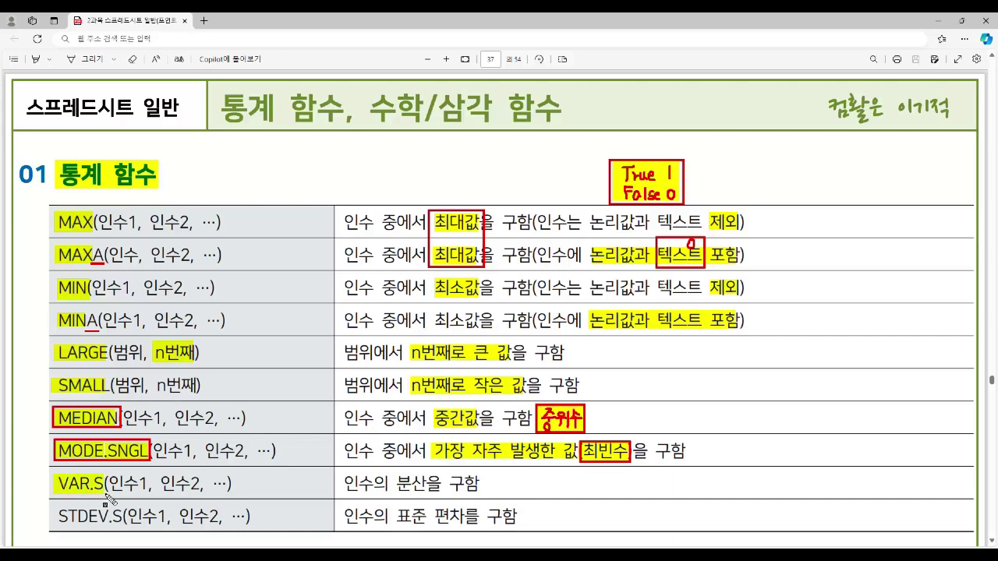
pyautogui.moveTo(400, 490); pyautogui.dragTo(426, 494)
pyautogui.moveTo(83, 523); pyautogui.dragTo(131, 527)
pyautogui.moveTo(398, 525); pyautogui.dragTo(456, 528)
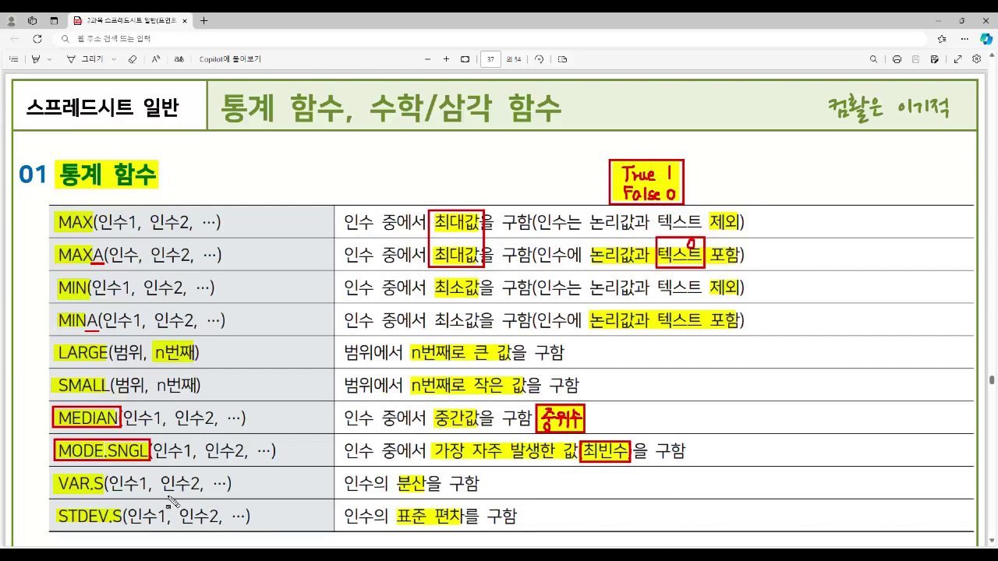
pyautogui.press('Escape')
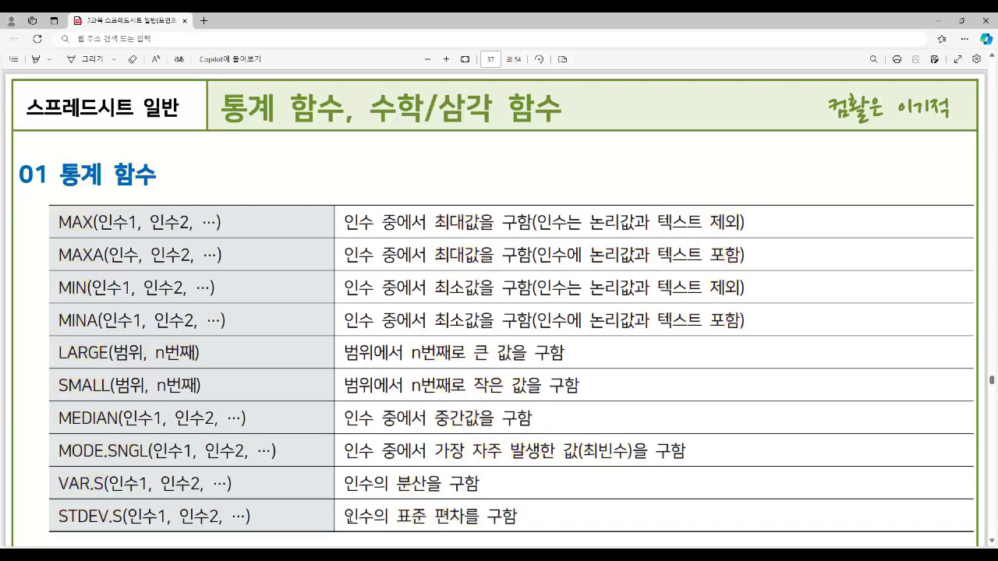
# Switch to the Excel workbook and examine the MAX formula in F1 and the MAXA formula in F2 with their argument ranges.
pyautogui.hotkey('alt', 'Tab')
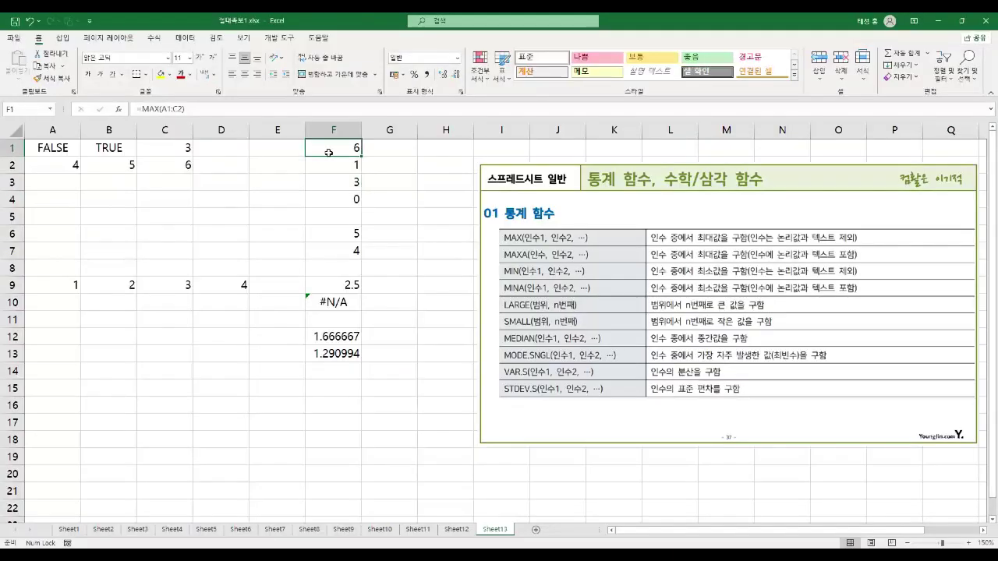
pyautogui.press('F2')
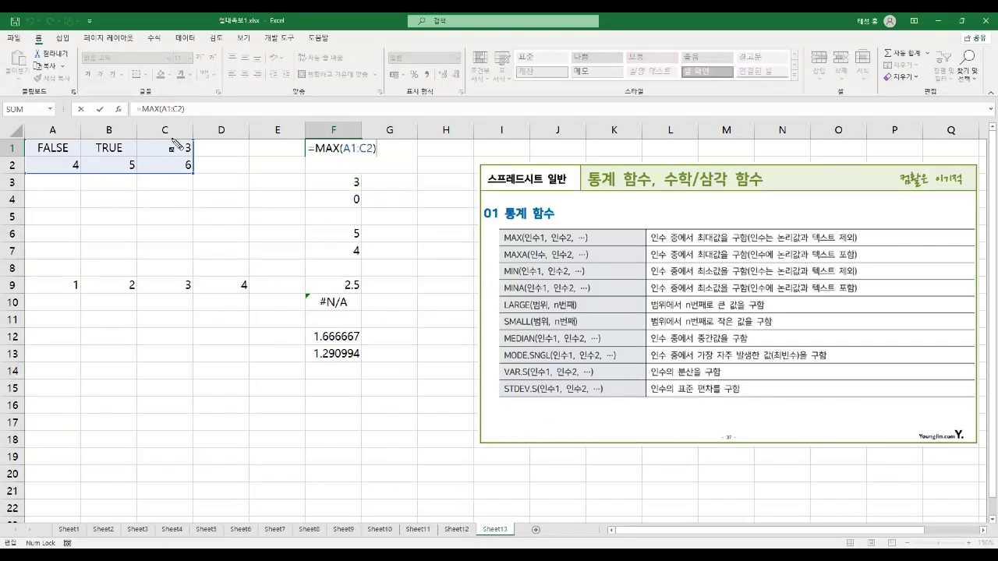
pyautogui.moveTo(169, 166); pyautogui.dragTo(202, 166)
pyautogui.press('Return')
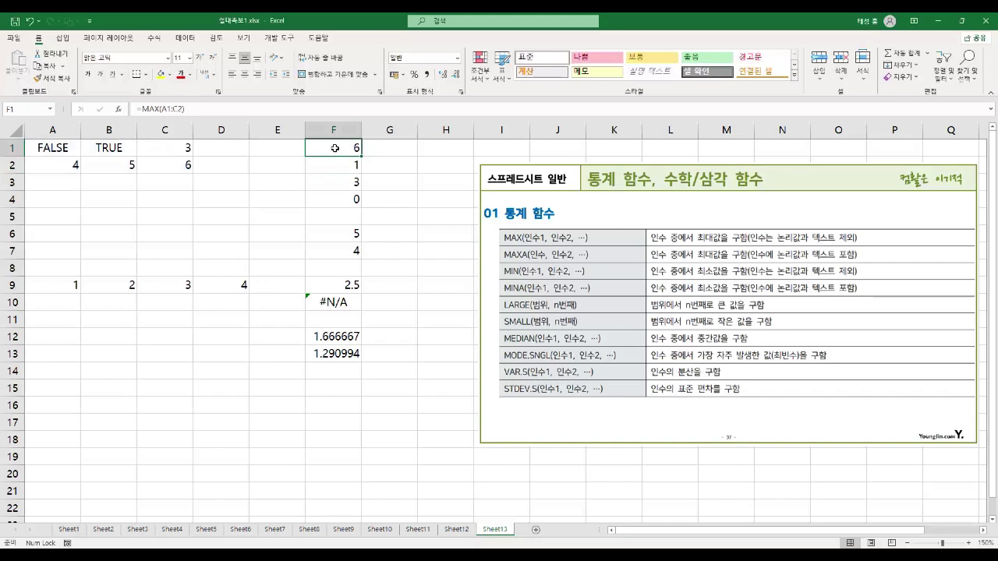
pyautogui.doubleClick(344, 170)
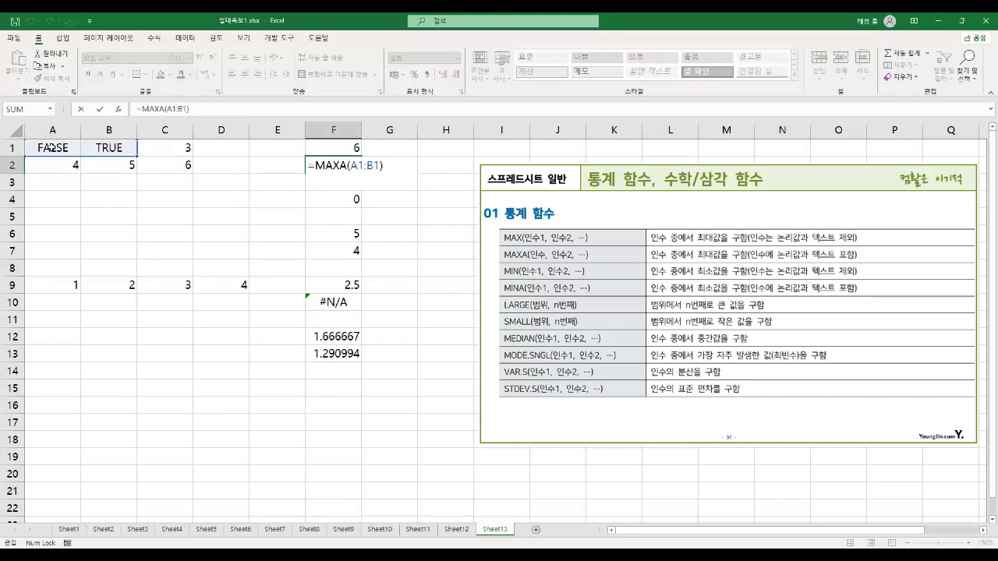
pyautogui.moveTo(79, 156); pyautogui.dragTo(80, 157)
pyautogui.press('Return')
pyautogui.click(326, 166)
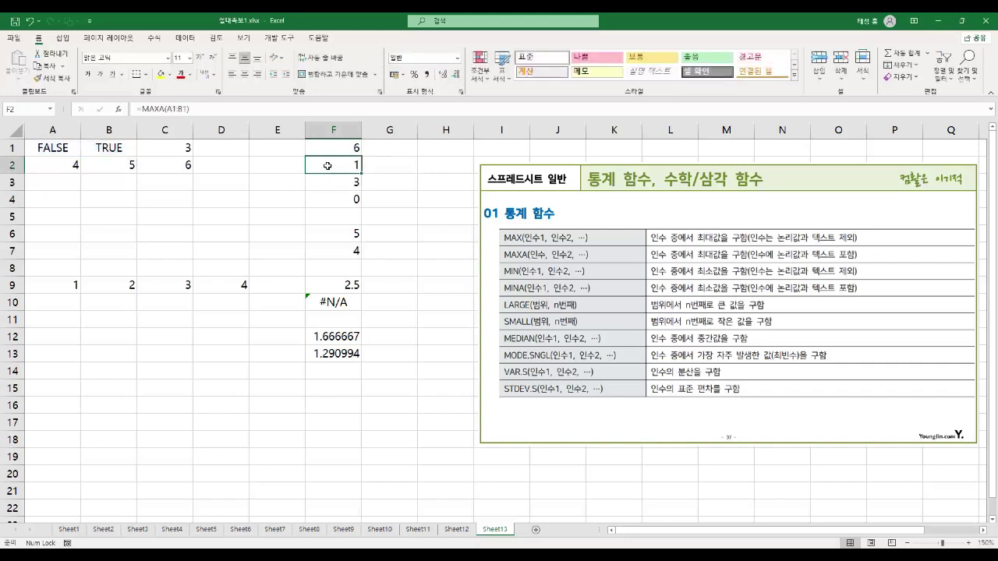
# Examine the MIN formula in F3 and the MINA formula in F4 together with their argument ranges and results.
pyautogui.click(328, 185)
pyautogui.doubleClick(328, 184)
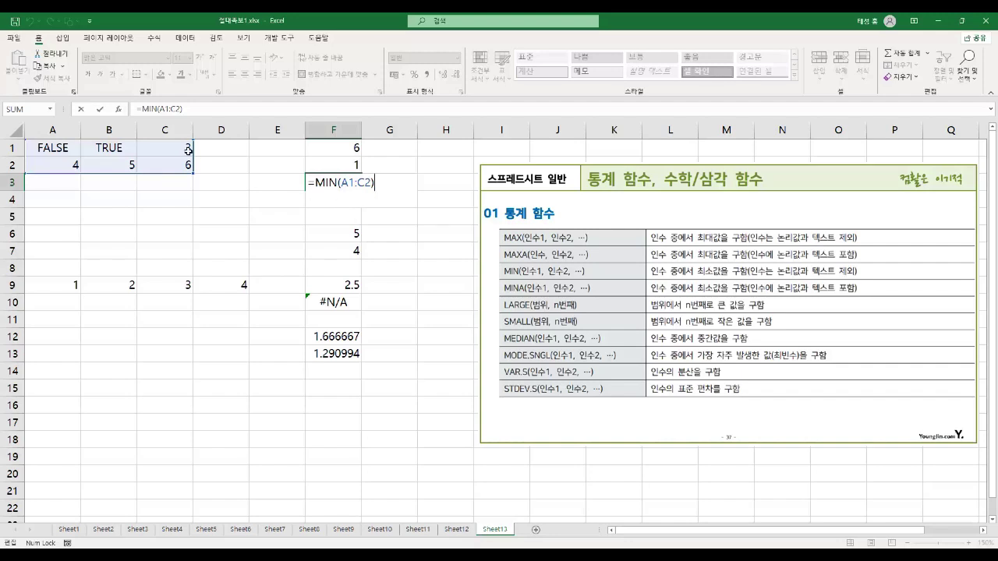
pyautogui.press('Return')
pyautogui.click(337, 184)
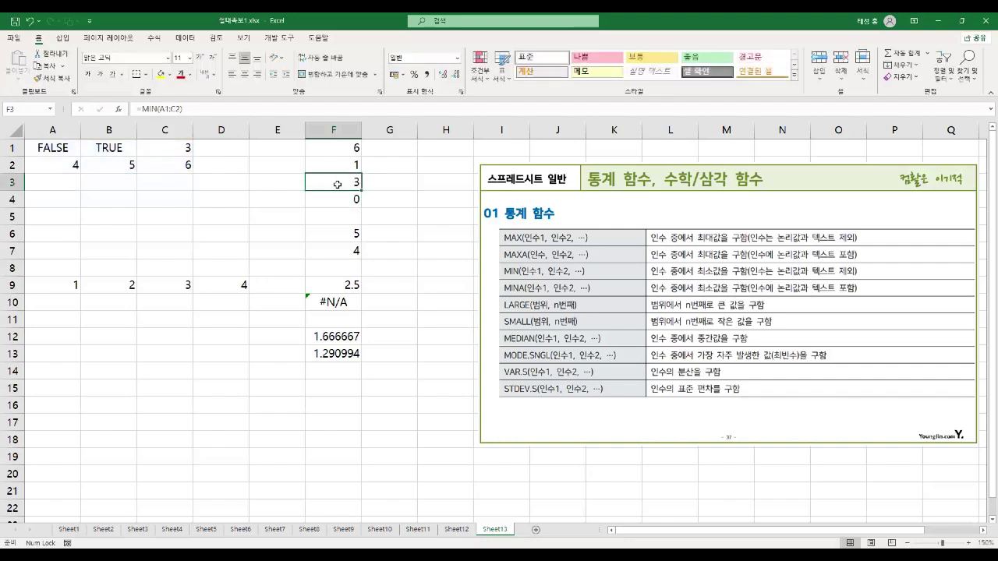
pyautogui.click(335, 199)
pyautogui.doubleClick(335, 200)
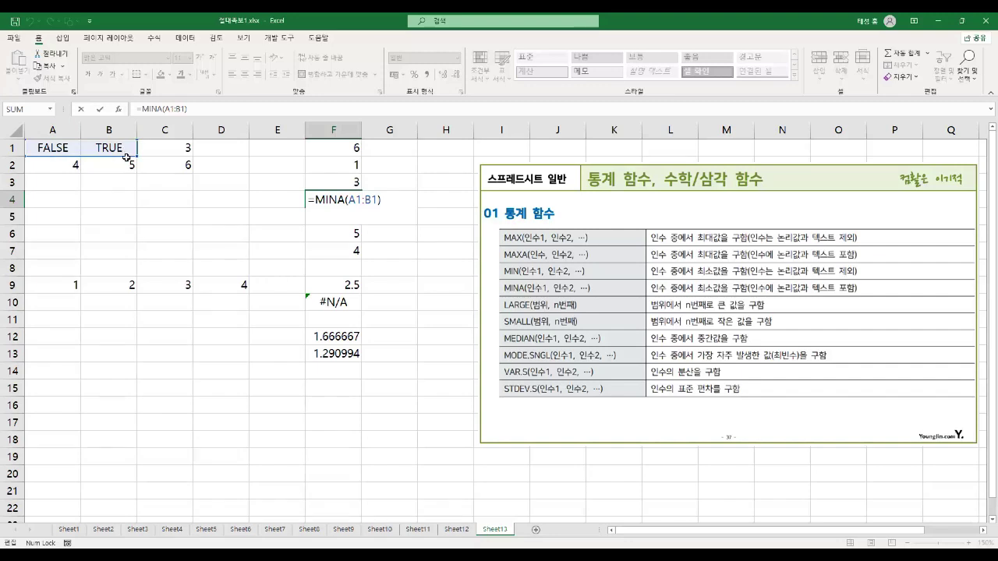
pyautogui.press('Return')
pyautogui.click(338, 202)
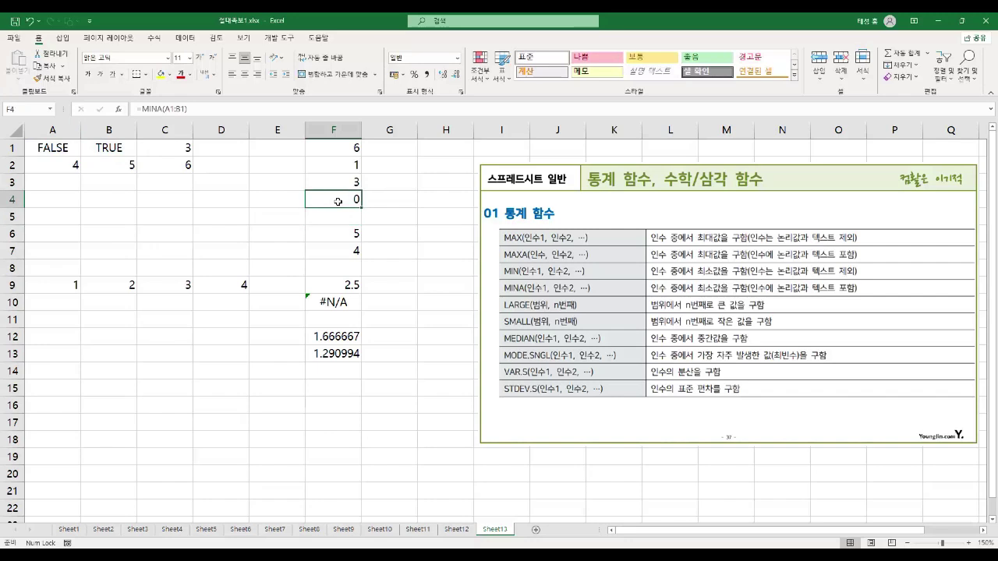
# Examine the LARGE formula in F6, temporarily highlighting the function name, the rank argument 2 and the matching value in B2.
pyautogui.click(333, 235)
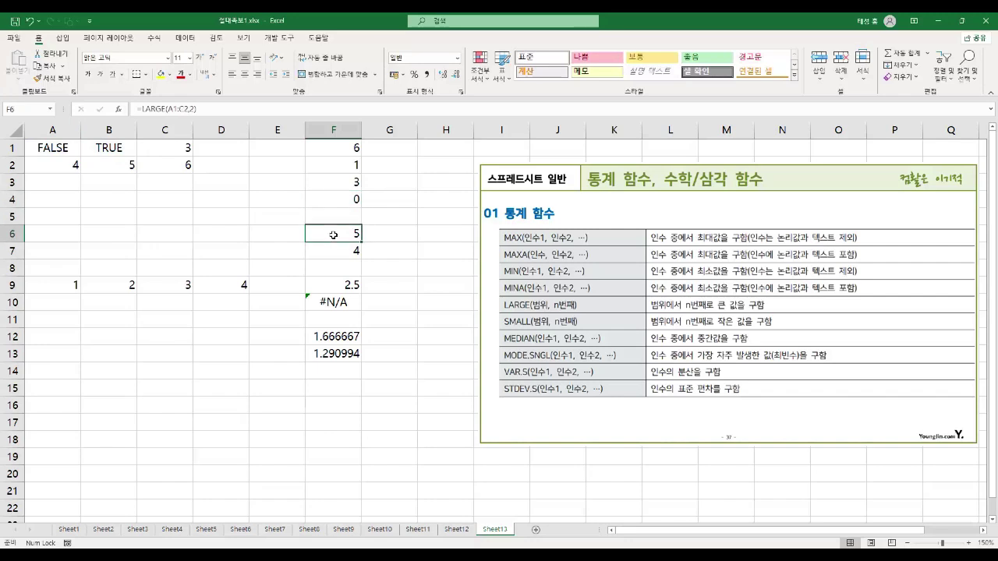
pyautogui.doubleClick(333, 235)
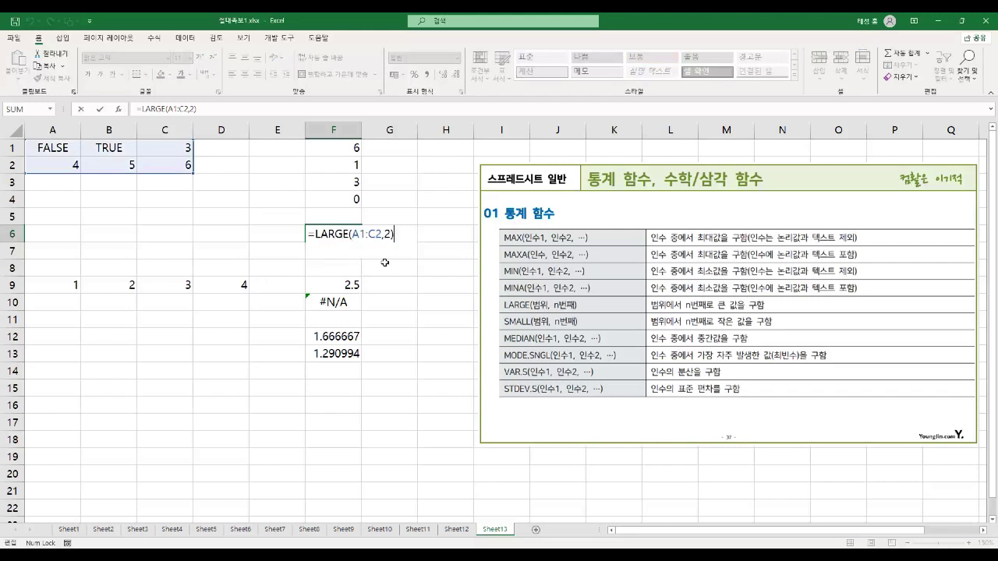
pyautogui.moveTo(308, 234); pyautogui.dragTo(345, 242)
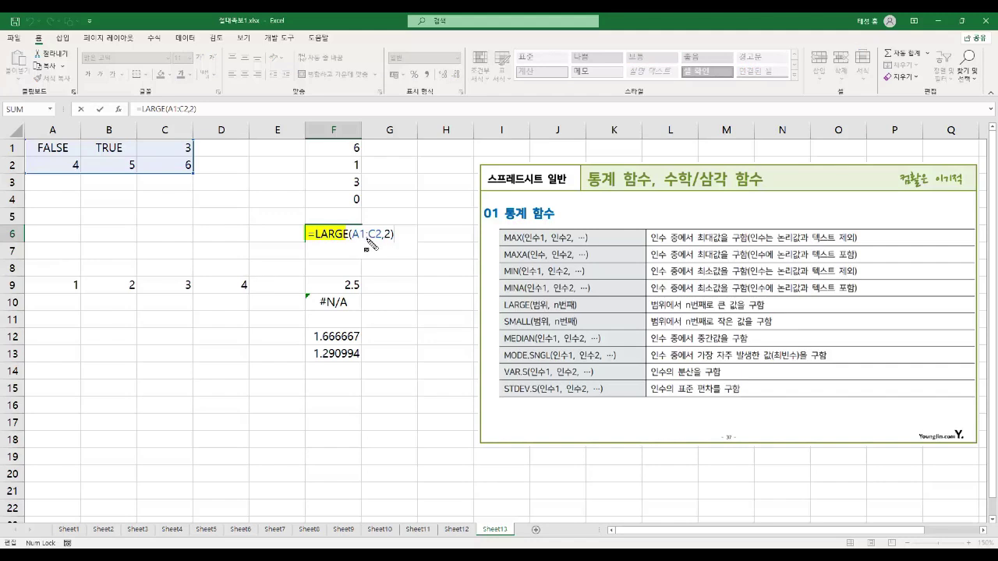
pyautogui.moveTo(385, 226); pyautogui.dragTo(407, 247)
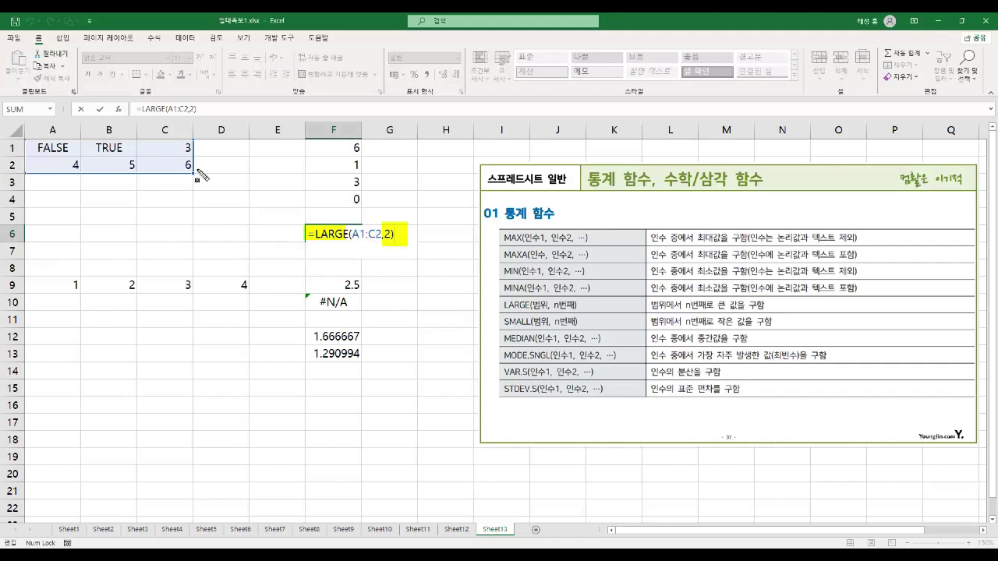
pyautogui.moveTo(120, 162); pyautogui.dragTo(130, 167)
pyautogui.press('Escape')
pyautogui.press('Return')
pyautogui.click(337, 235)
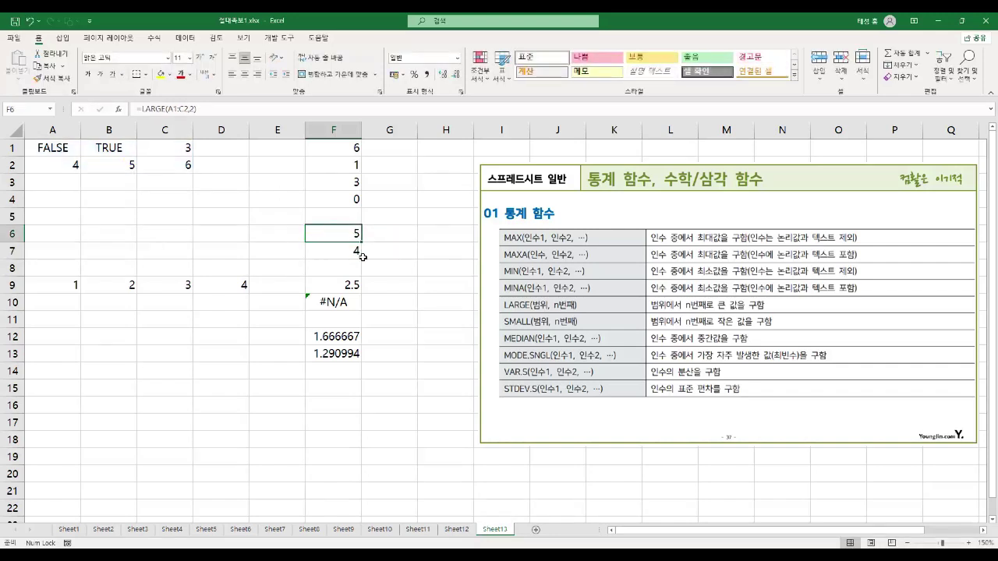
# Examine the SMALL formula in F7, temporarily highlighting the function name, the rank argument 2 and the matching value in A2.
pyautogui.doubleClick(344, 252)
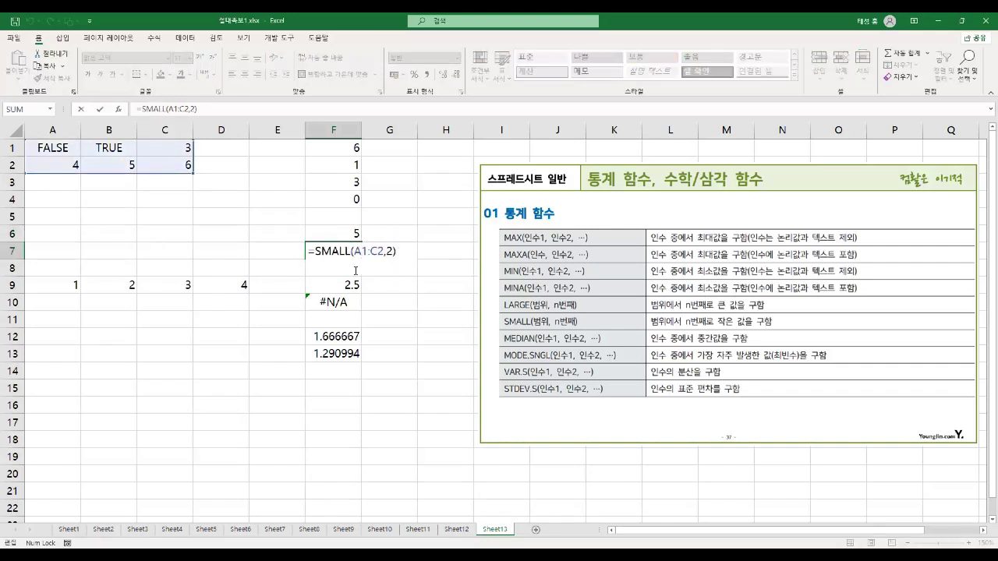
pyautogui.moveTo(310, 251); pyautogui.dragTo(400, 252)
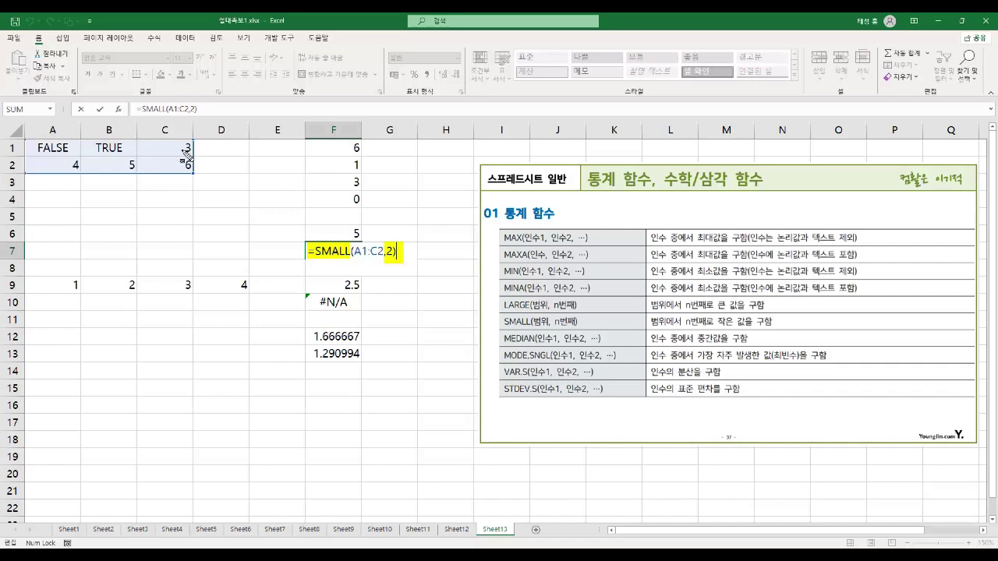
pyautogui.moveTo(64, 164); pyautogui.dragTo(81, 164)
pyautogui.press('Escape')
pyautogui.press('Escape')
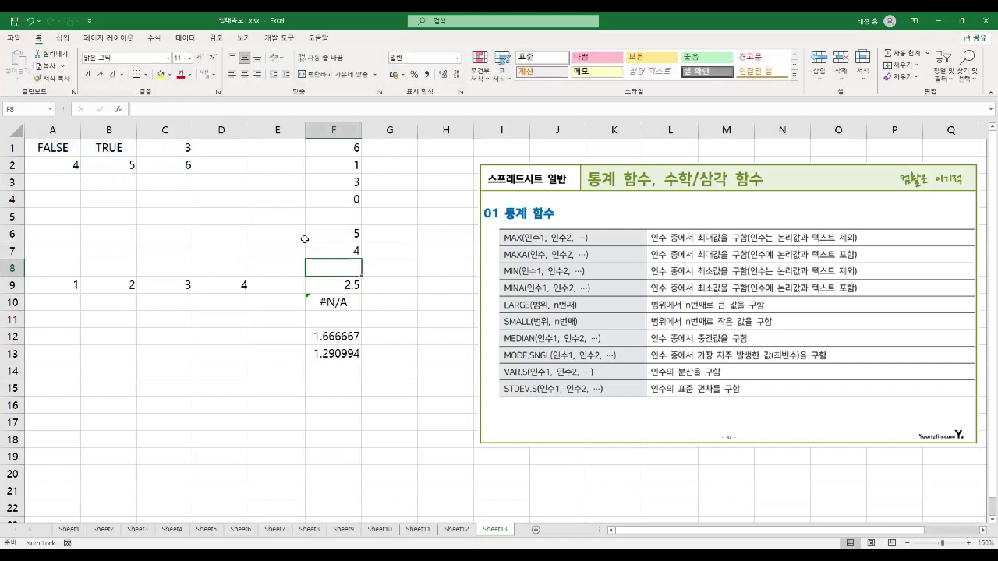
# Examine the MEDIAN formula in F9 and its argument range, temporarily highlighting the function name.
pyautogui.click(332, 286)
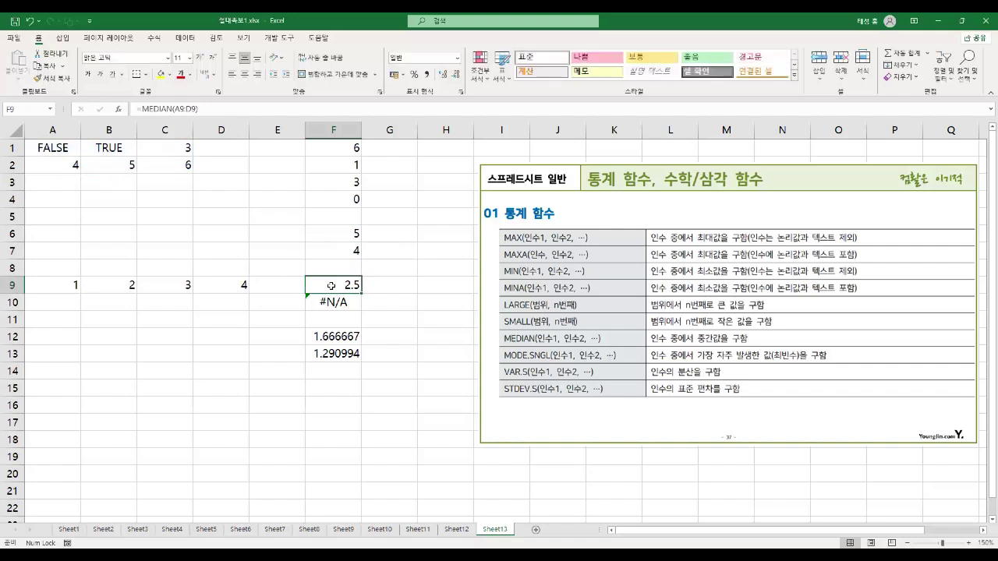
pyautogui.doubleClick(332, 287)
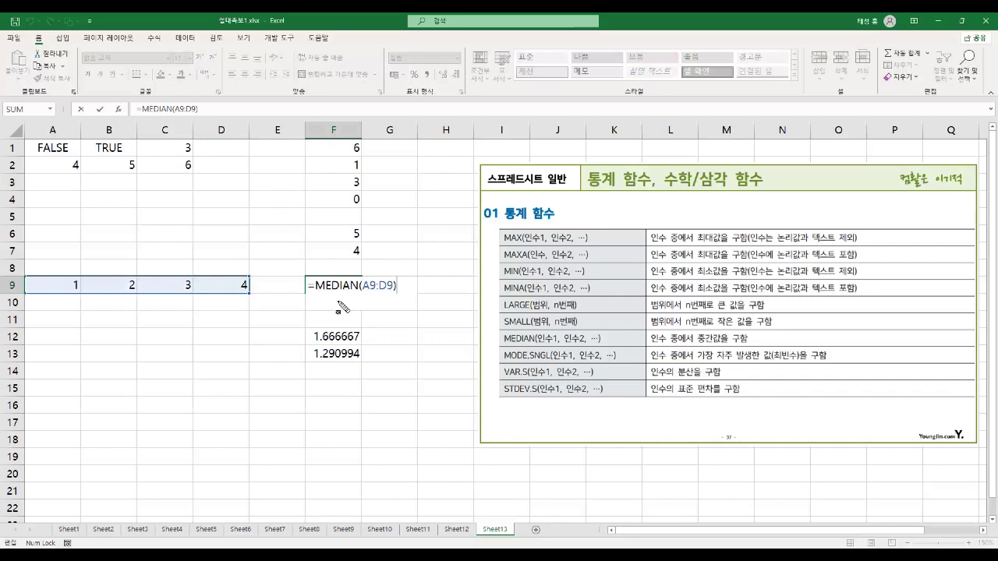
pyautogui.moveTo(309, 285); pyautogui.dragTo(358, 292)
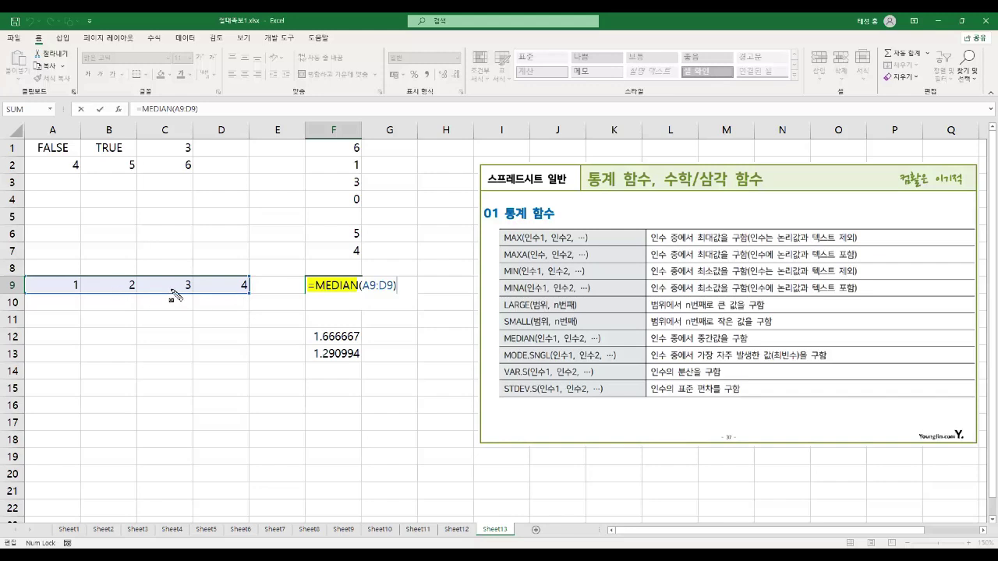
pyautogui.press('Escape')
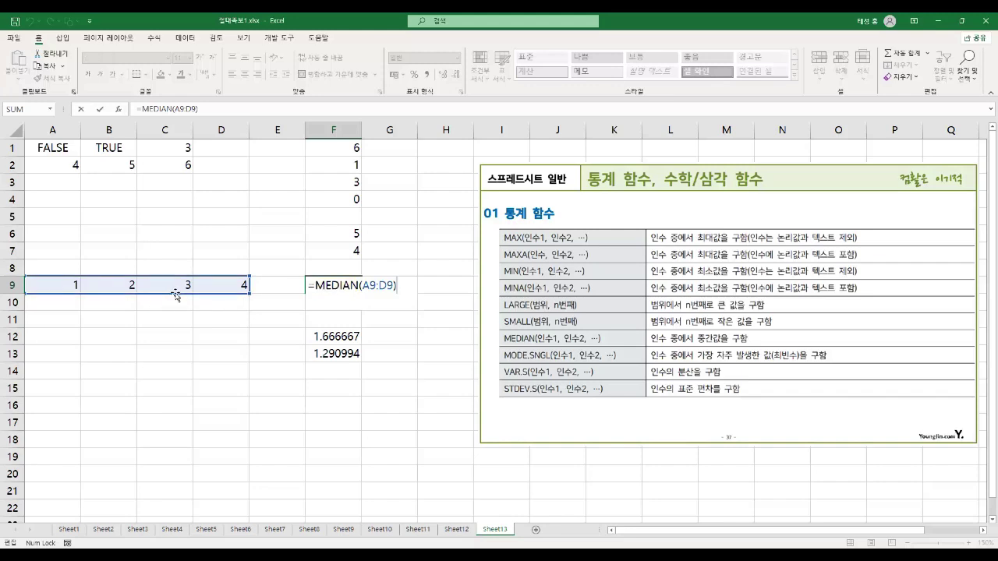
pyautogui.press('Return')
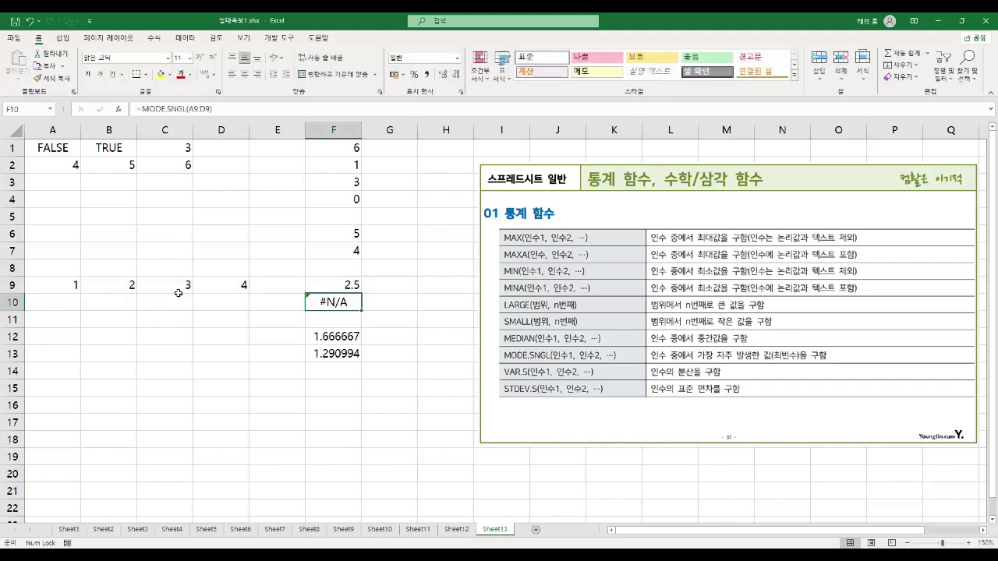
# Change the MEDIAN formula's range in F9 to A9:C9.
pyautogui.click(327, 284)
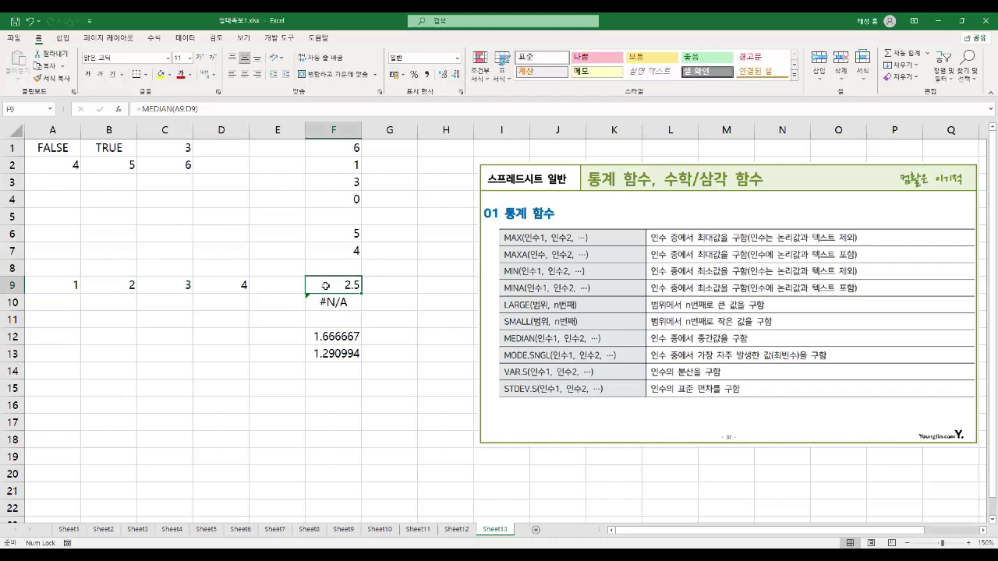
pyautogui.doubleClick(326, 286)
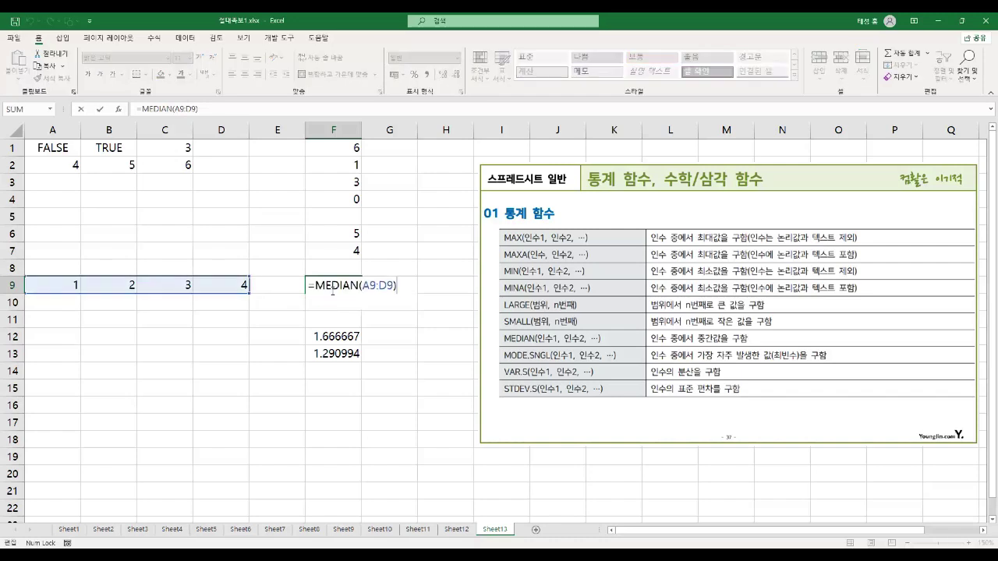
pyautogui.click(383, 287)
pyautogui.write('c')
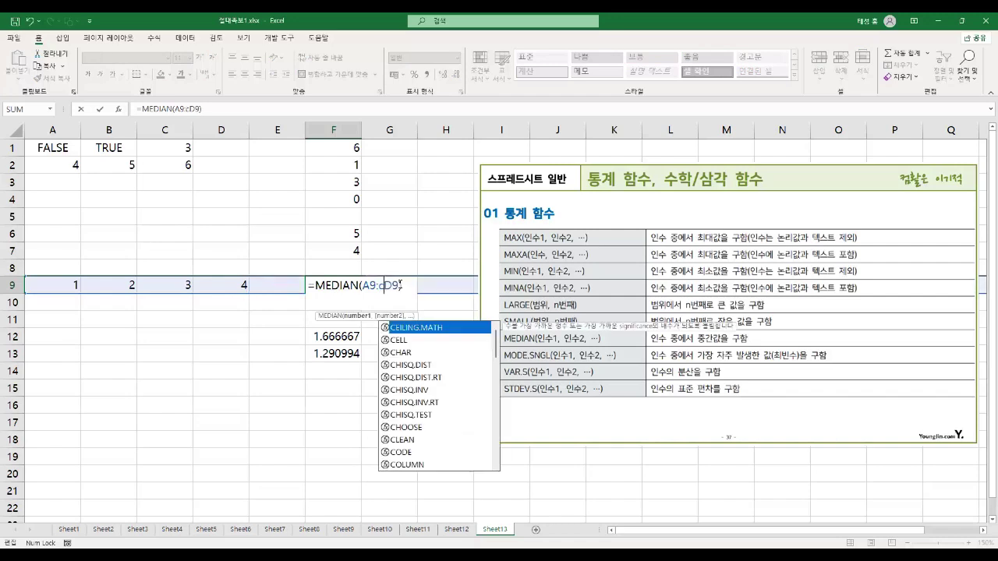
pyautogui.press('Delete')
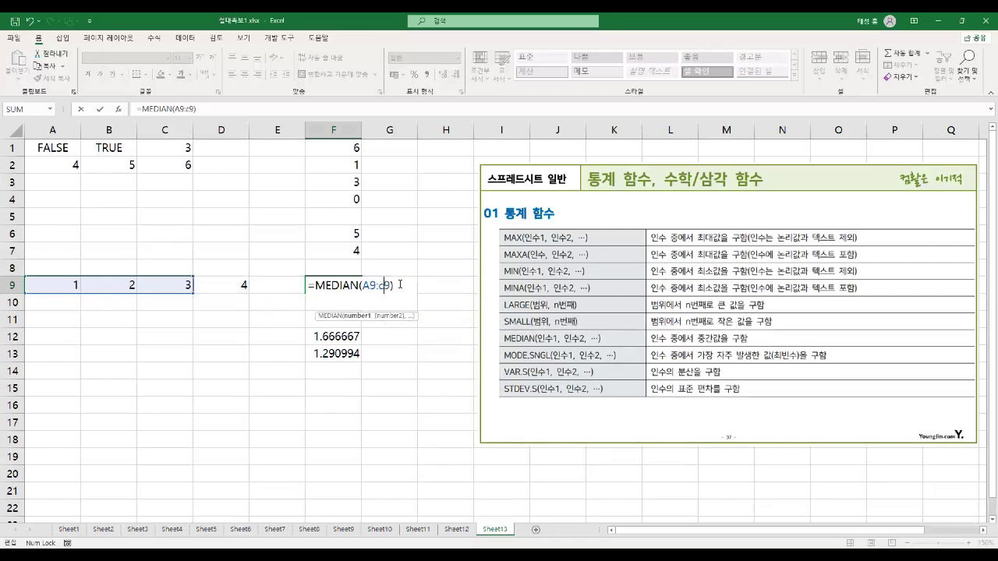
pyautogui.press('Return')
pyautogui.press('Up')
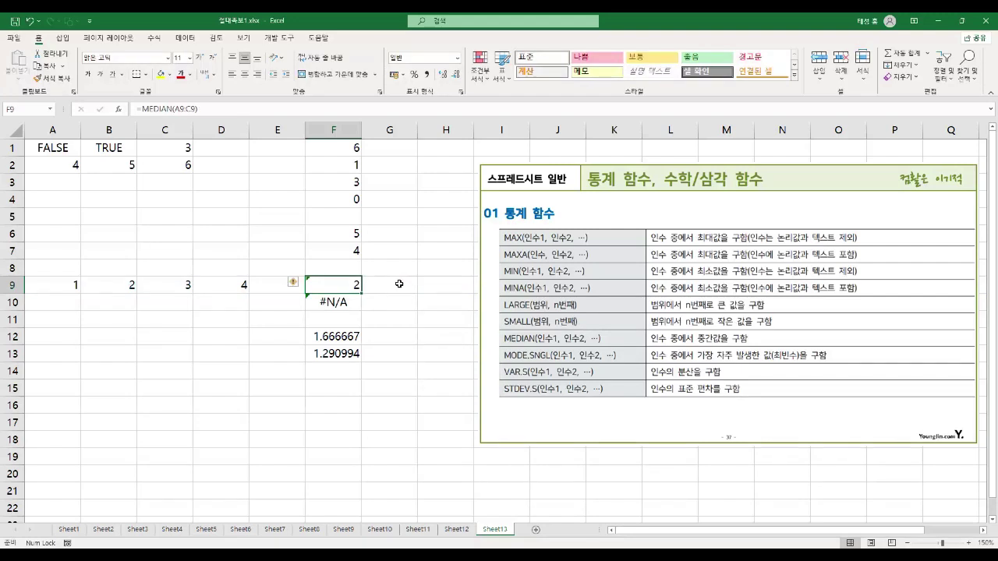
# Examine the MODE.SNGL formula in F10 with its argument range and result.
pyautogui.press('Down')
pyautogui.press('F2')
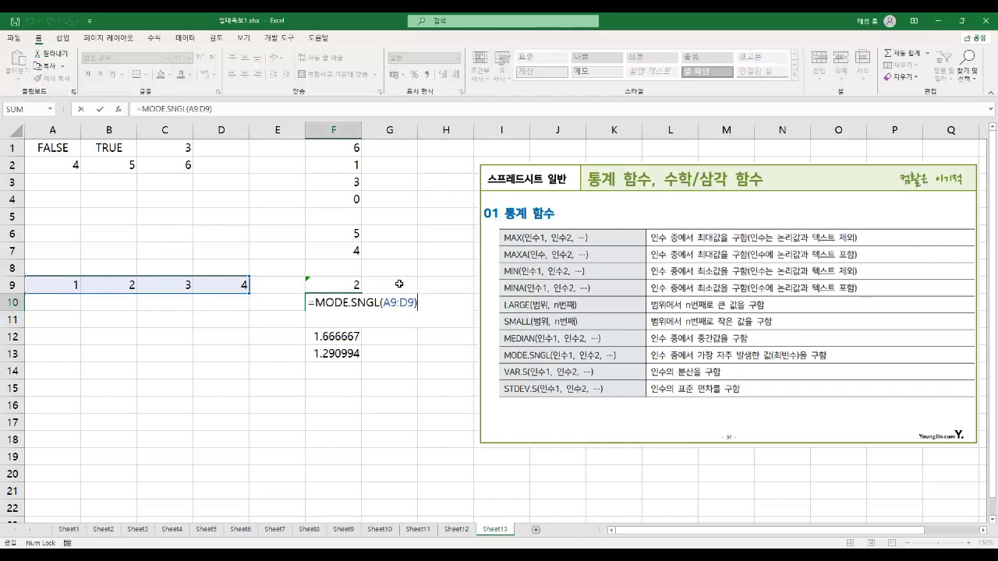
pyautogui.press('Return')
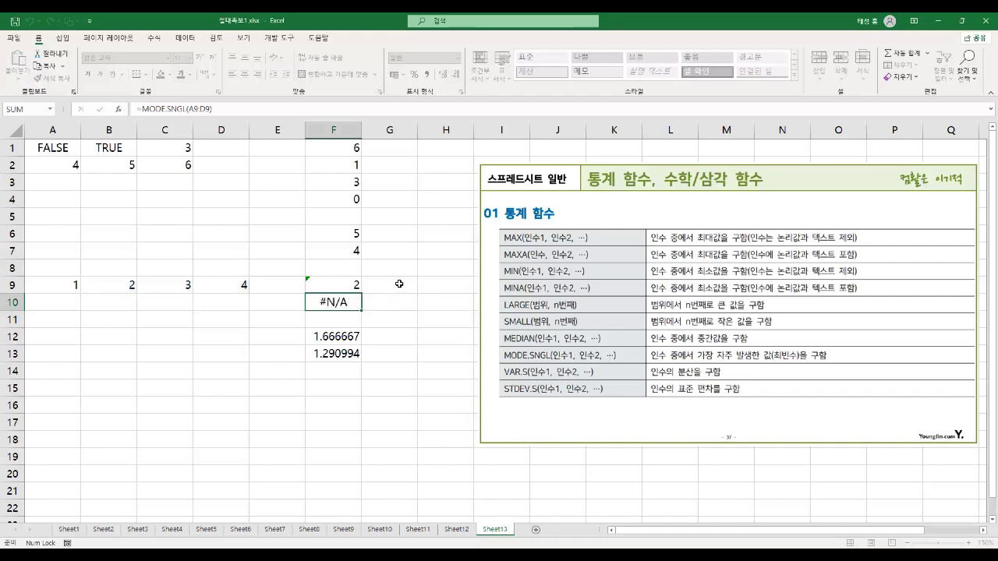
pyautogui.press('Up')
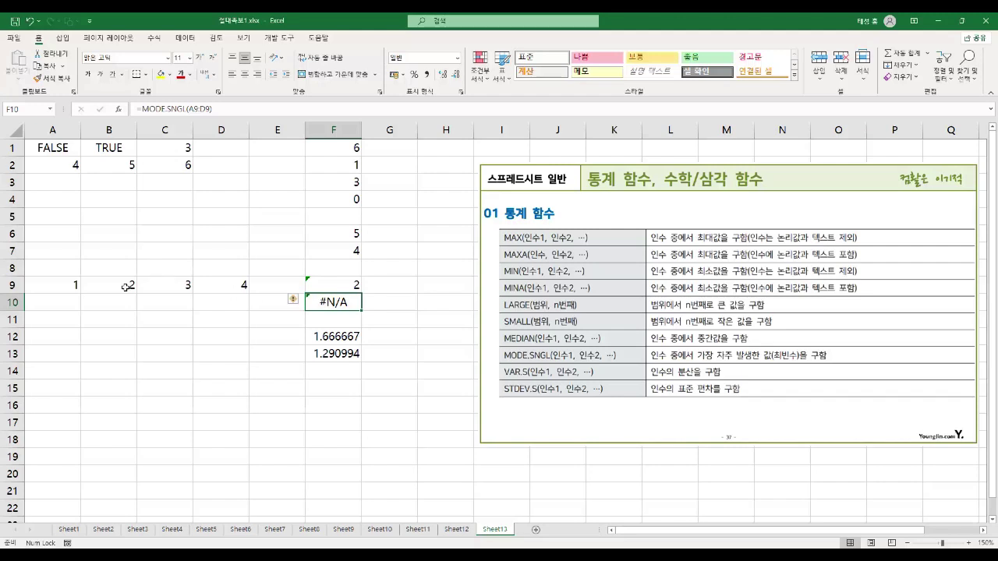
# Set C9 to 2 and check the recalculated MODE.SNGL formula in F10.
pyautogui.click(163, 286)
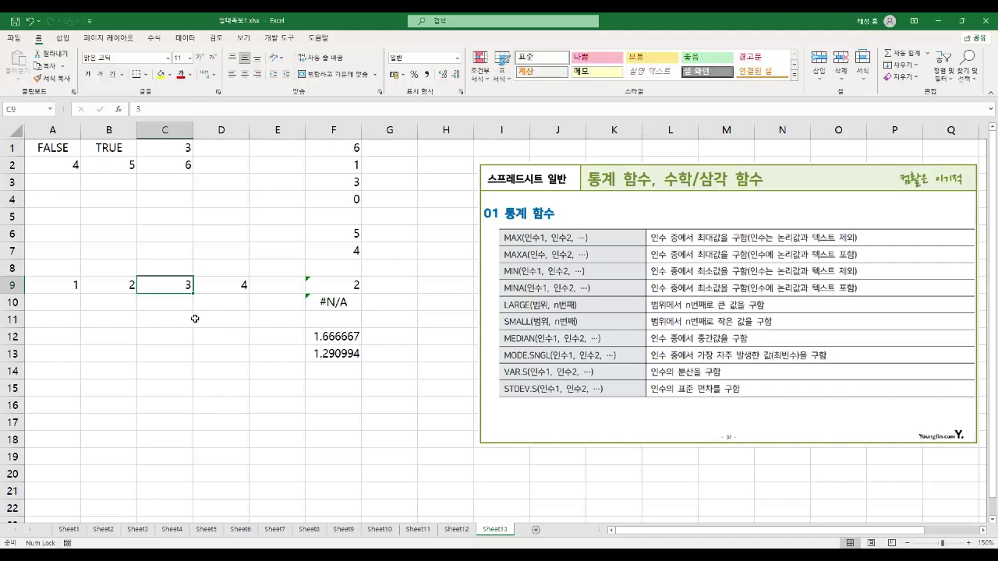
pyautogui.write('2')
pyautogui.press('Return')
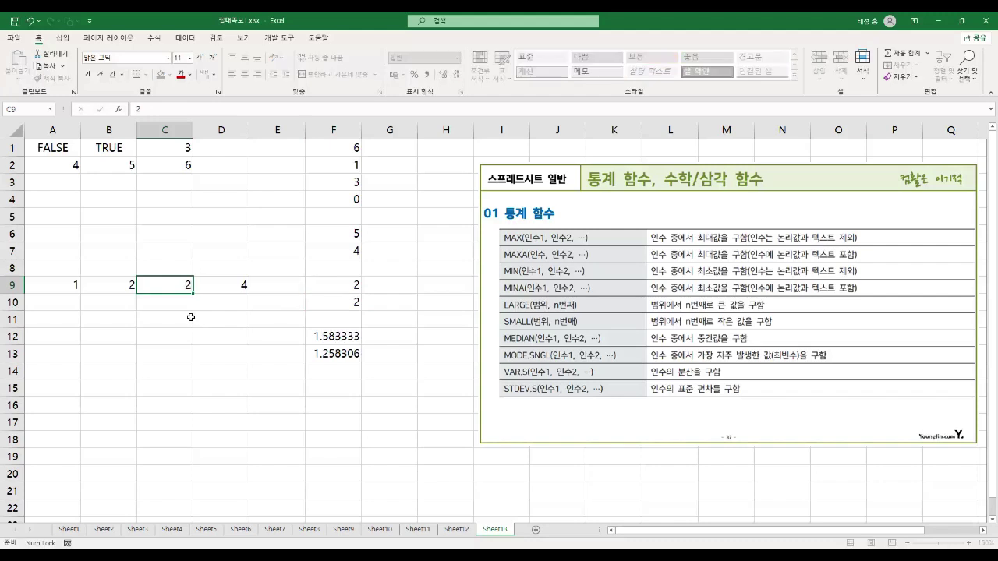
pyautogui.click(337, 304)
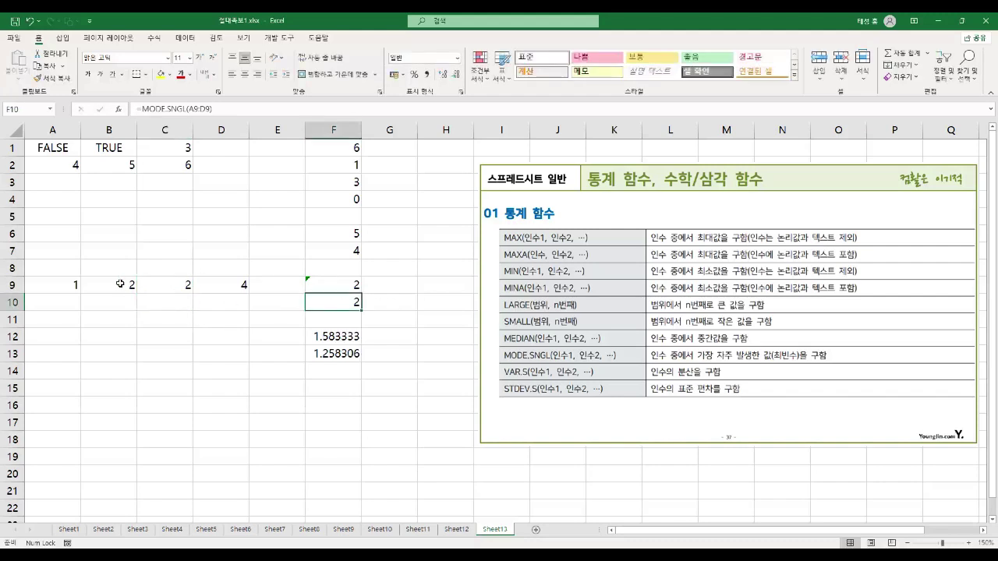
pyautogui.press('F2')
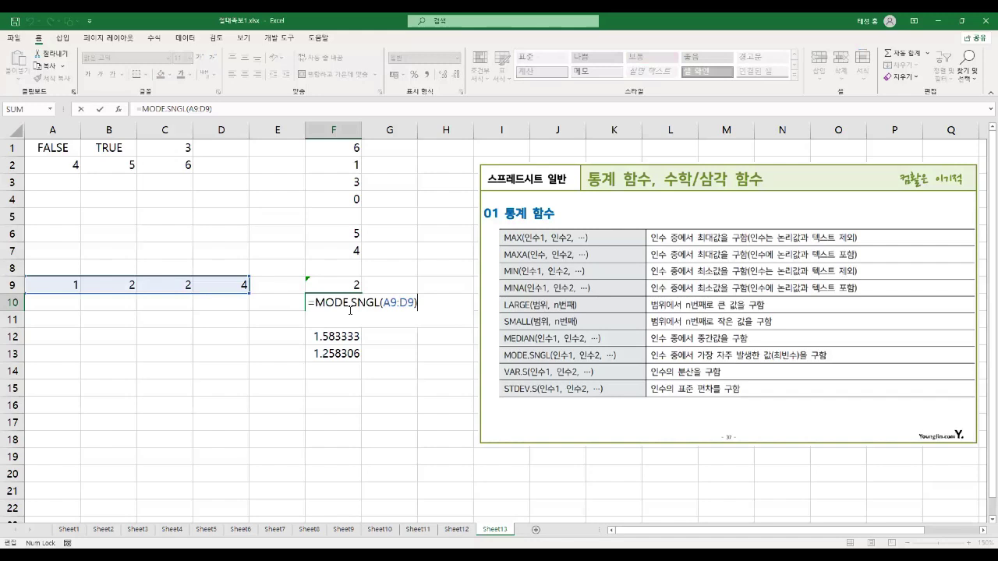
pyautogui.press('Return')
pyautogui.click(350, 308)
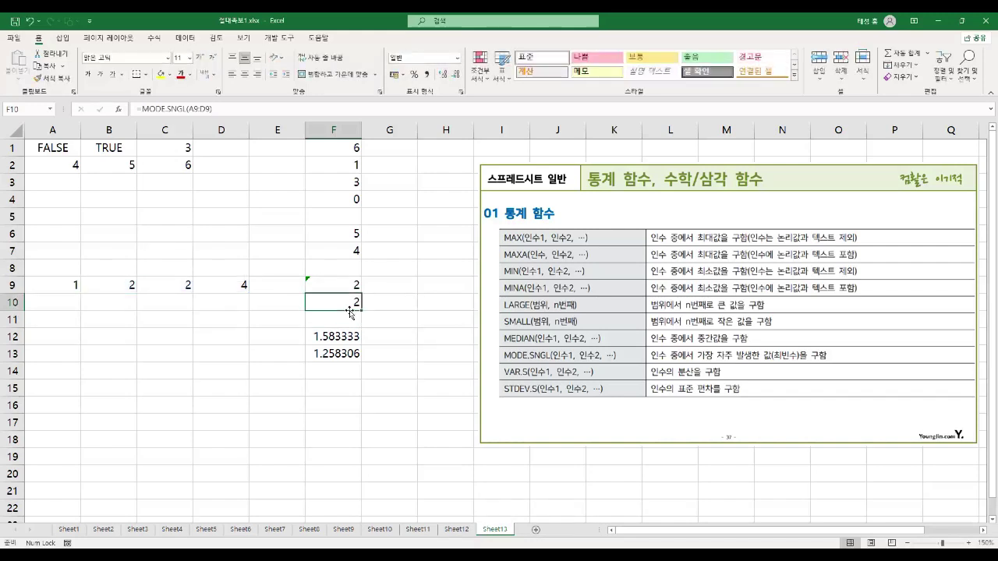
# Restore C9 to 3 and check the MODE.SNGL result in F10 again.
pyautogui.click(179, 287)
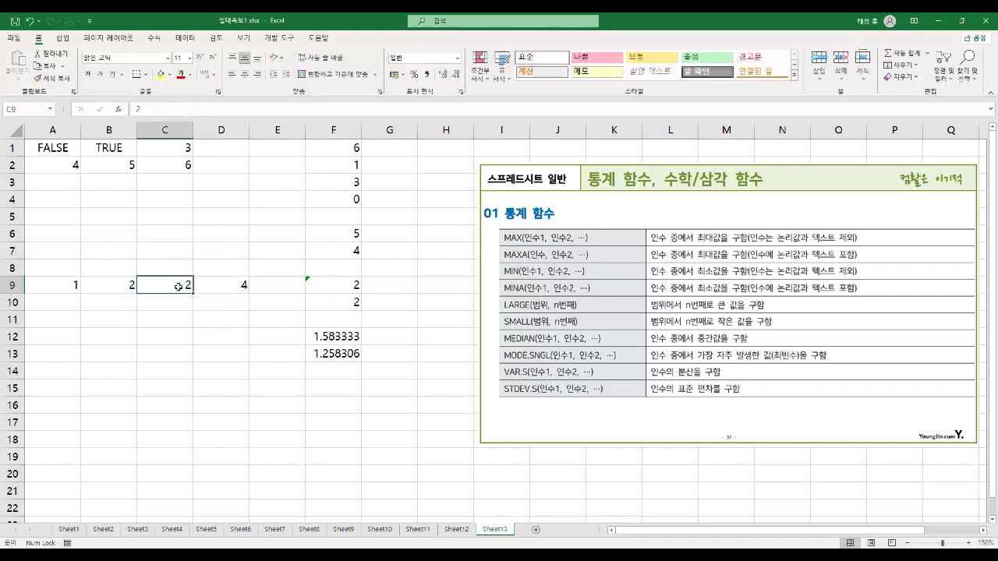
pyautogui.write('3')
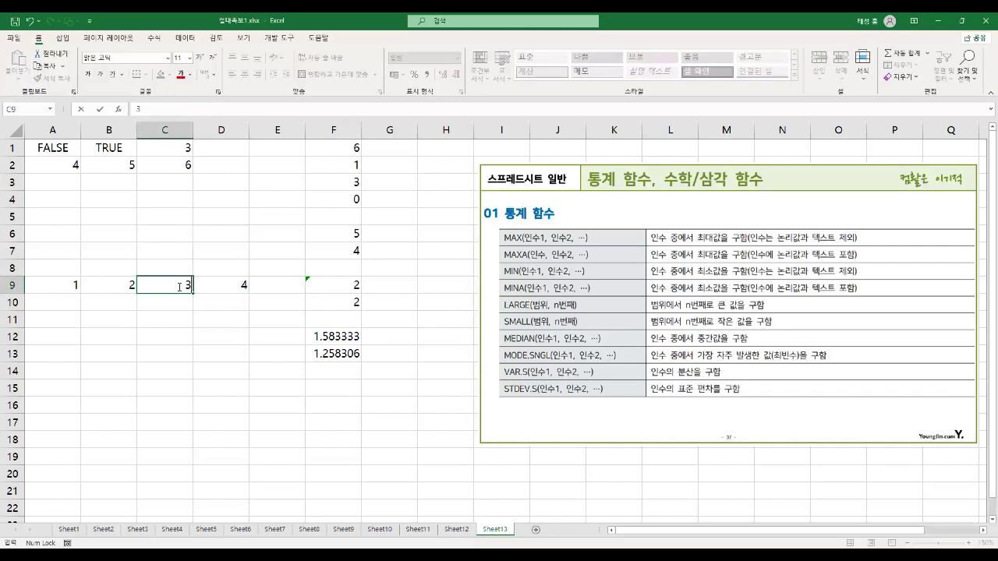
pyautogui.press('Return')
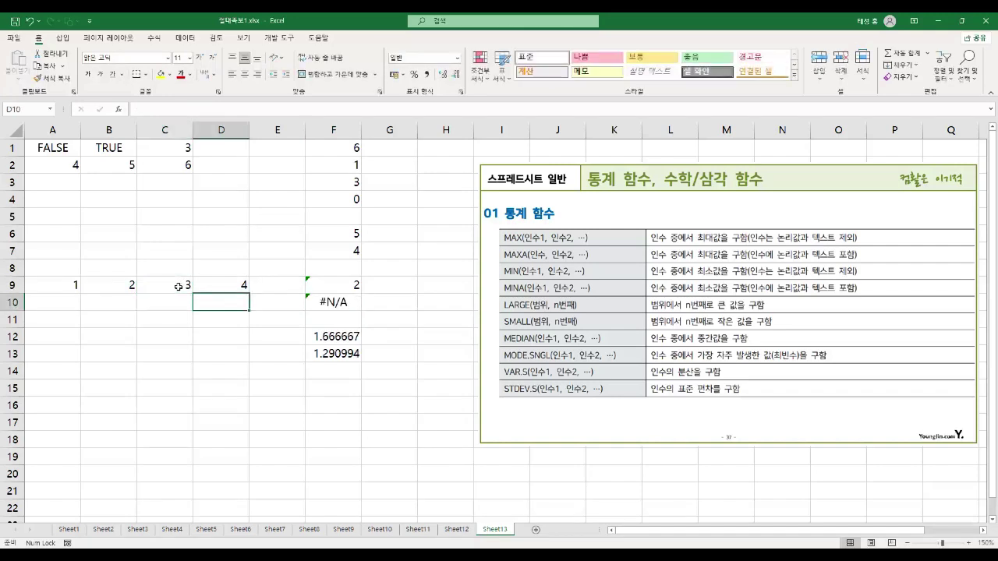
pyautogui.press('Right')
pyautogui.press('Right')
pyautogui.press('Right')
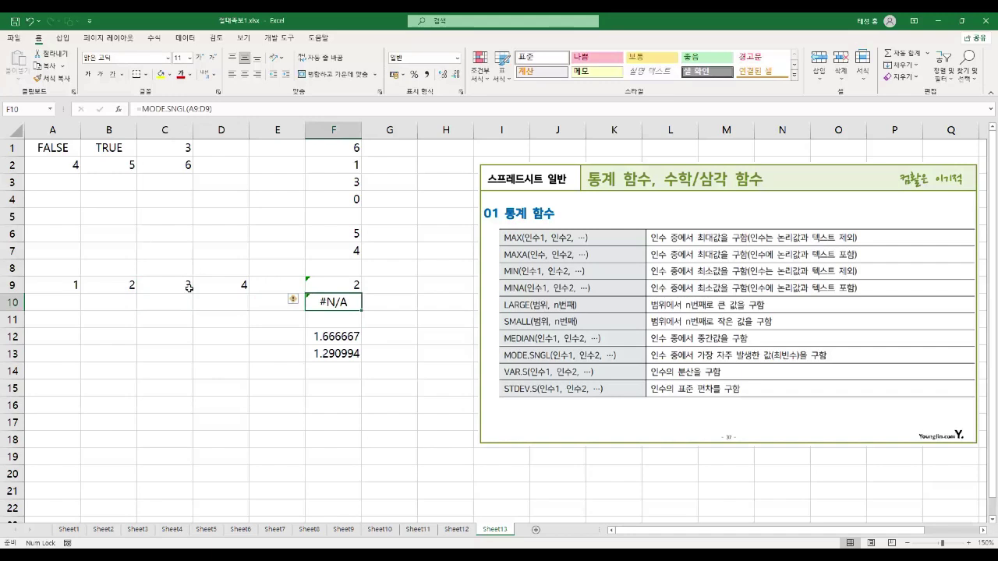
# Compare the argument ranges of the MEDIAN formula in F9 and the MODE.SNGL formula in F10.
pyautogui.click(331, 287)
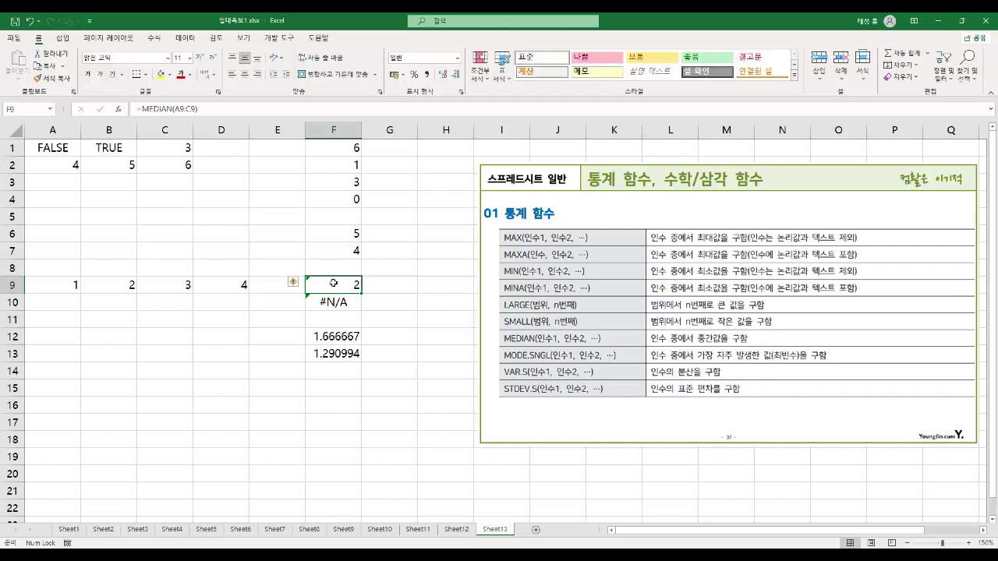
pyautogui.press('F2')
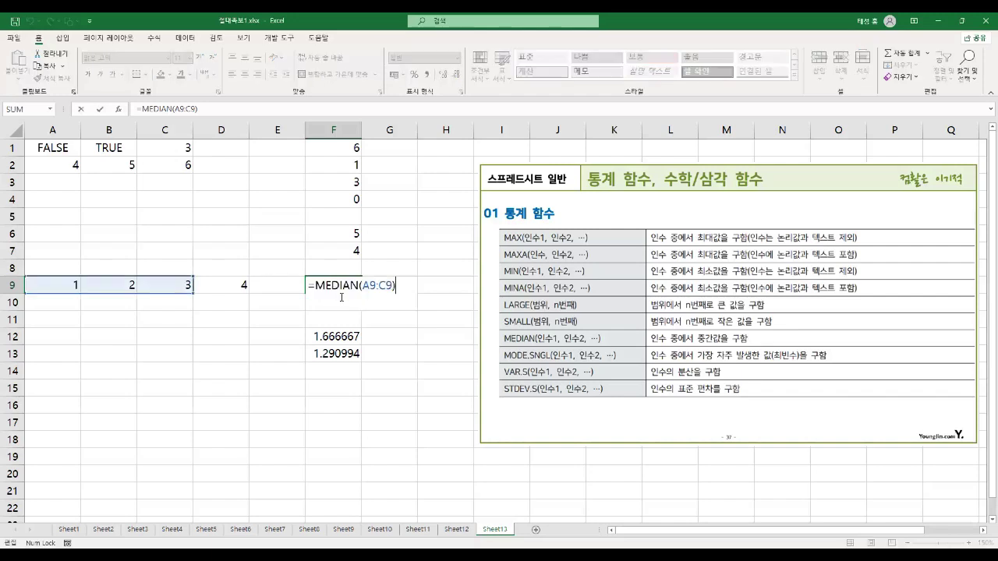
pyautogui.press('Return')
pyautogui.write('=MODE.SNGL(A9:D9)')
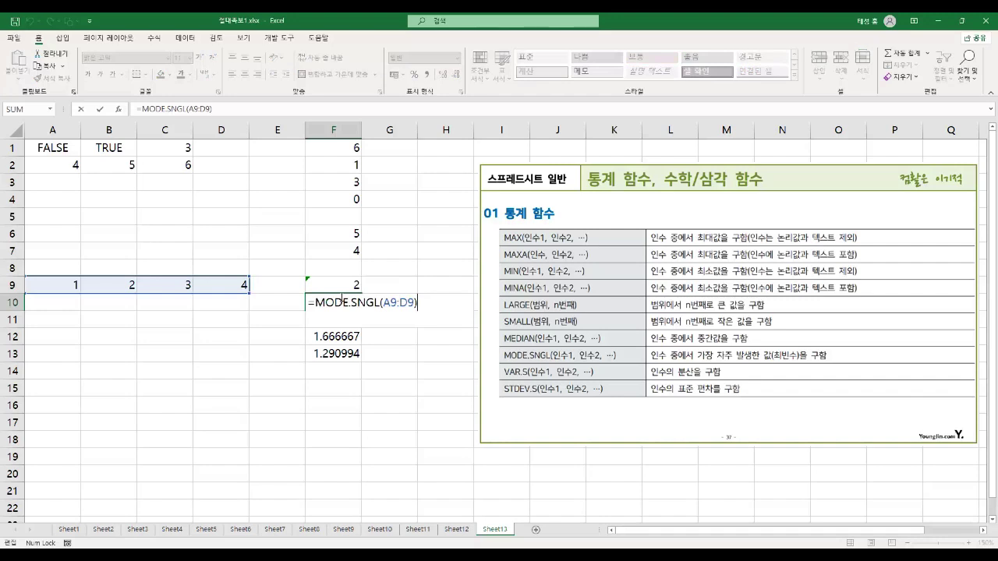
pyautogui.press('Return')
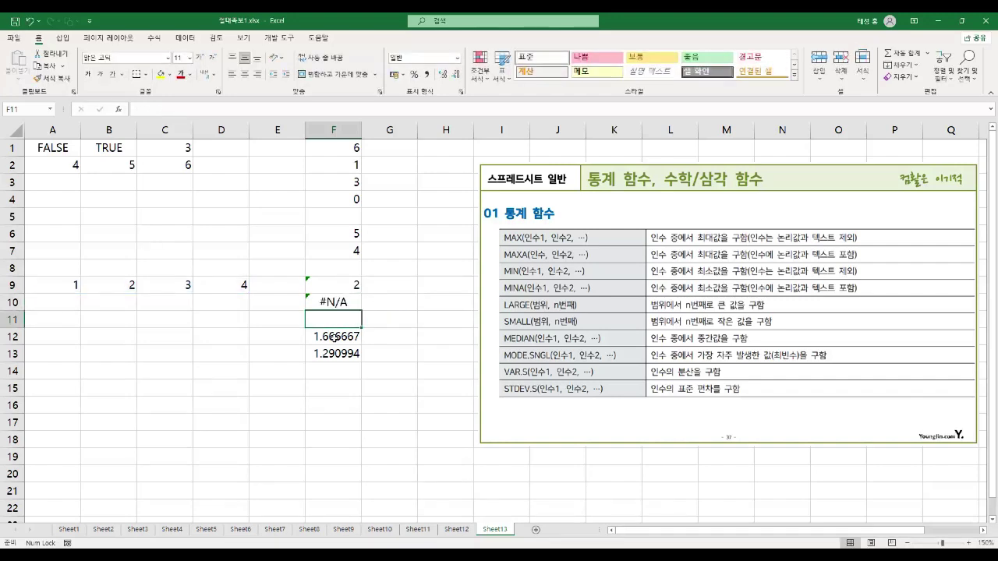
# Examine the VAR.S formula in F12 and the STDEV.S formula in F13 with their argument ranges.
pyautogui.click(331, 337)
pyautogui.press('F2')
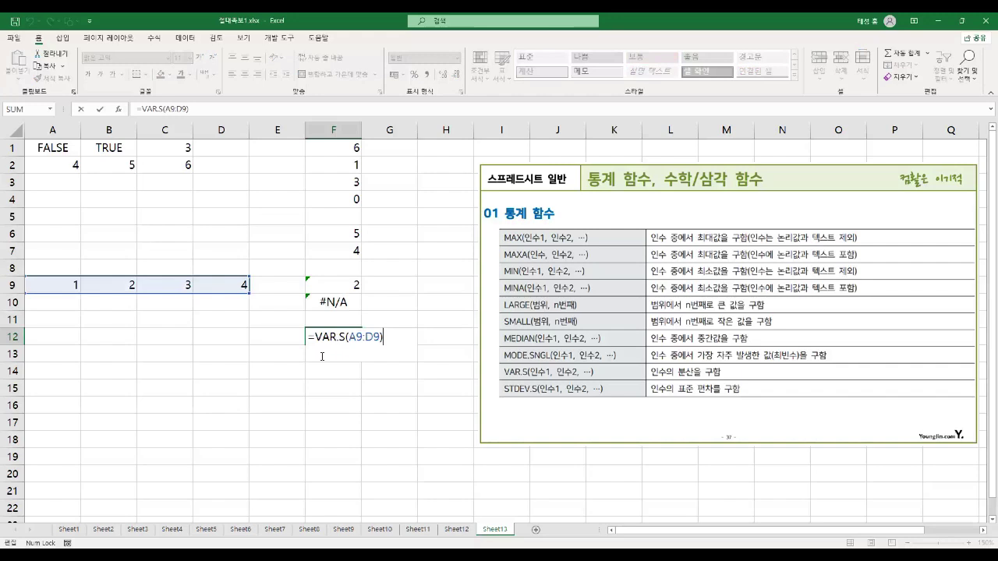
pyautogui.moveTo(305, 332); pyautogui.dragTo(345, 350)
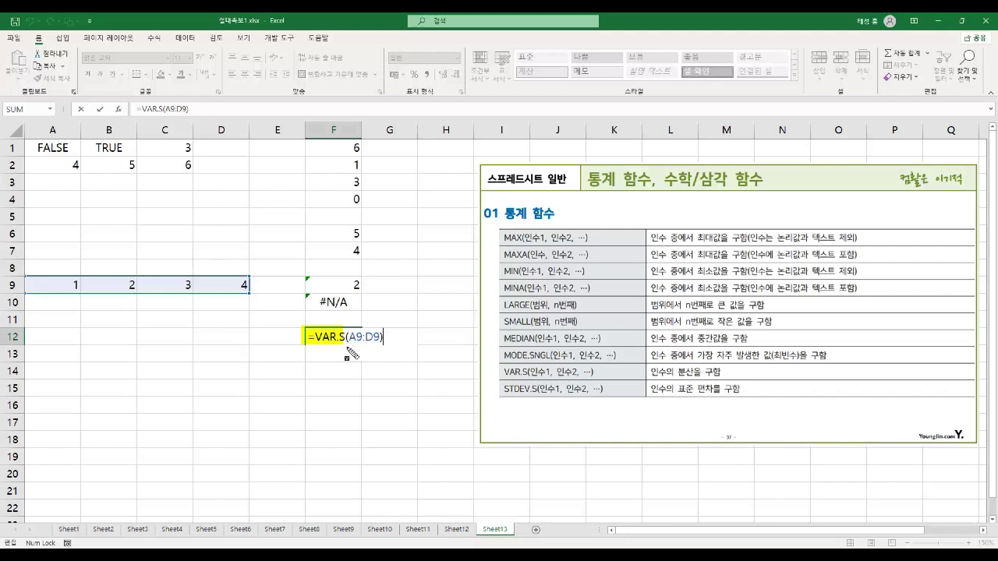
pyautogui.press('Return')
pyautogui.doubleClick(348, 351)
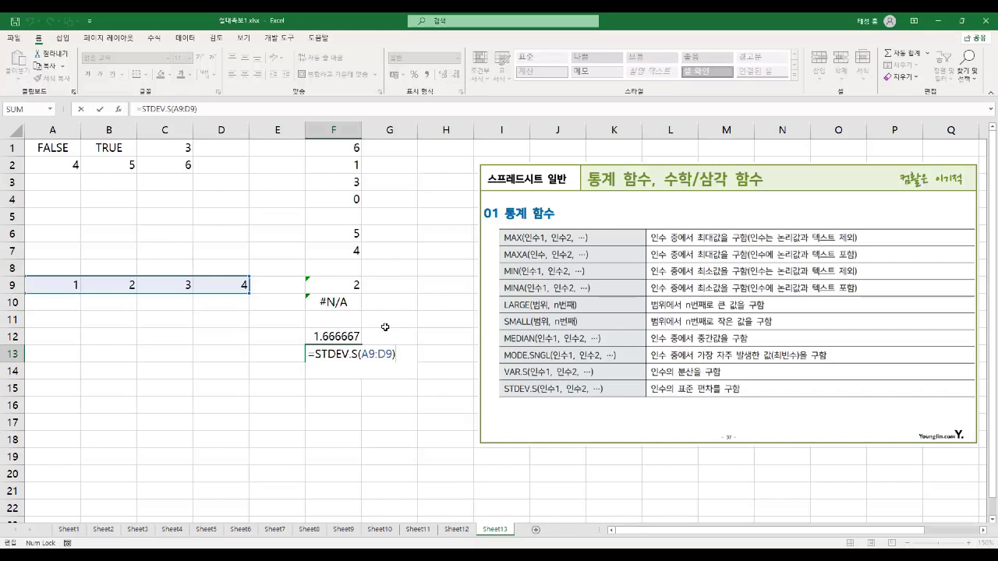
pyautogui.press('Return')
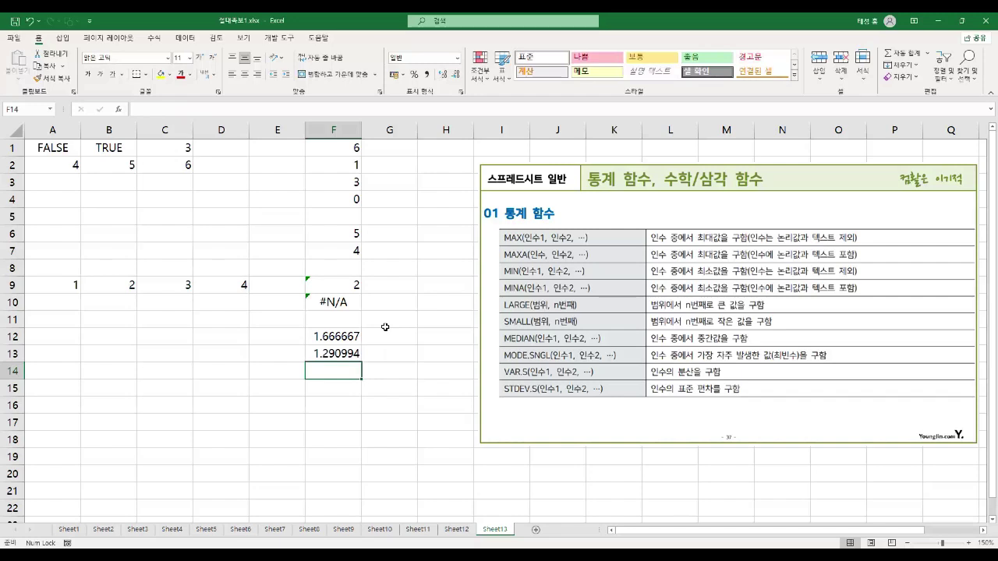
# Switch to the PDF function reference and mark the RANK.EQ function name in the table.
pyautogui.hotkey('alt', 'Tab')
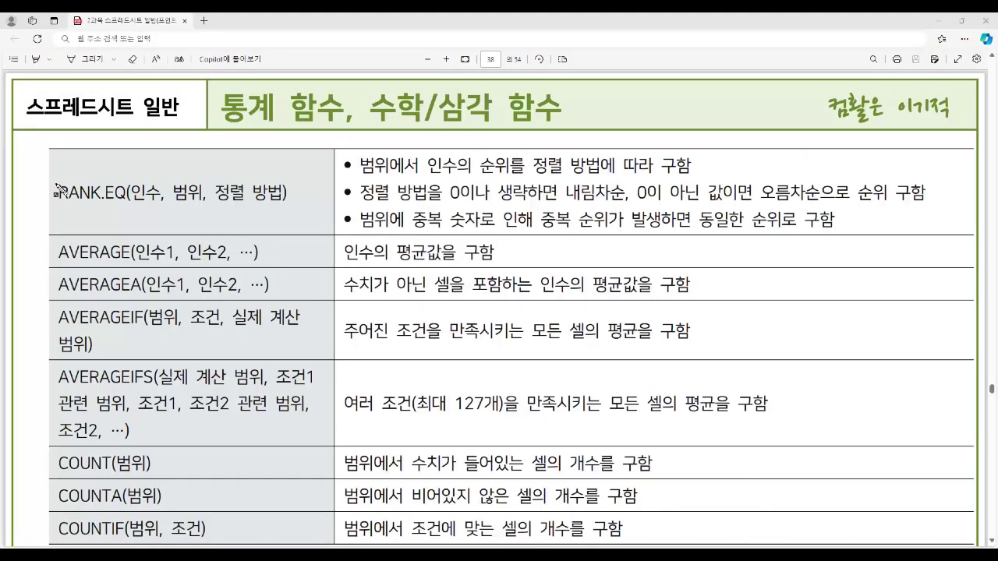
pyautogui.moveTo(57, 190); pyautogui.dragTo(123, 204)
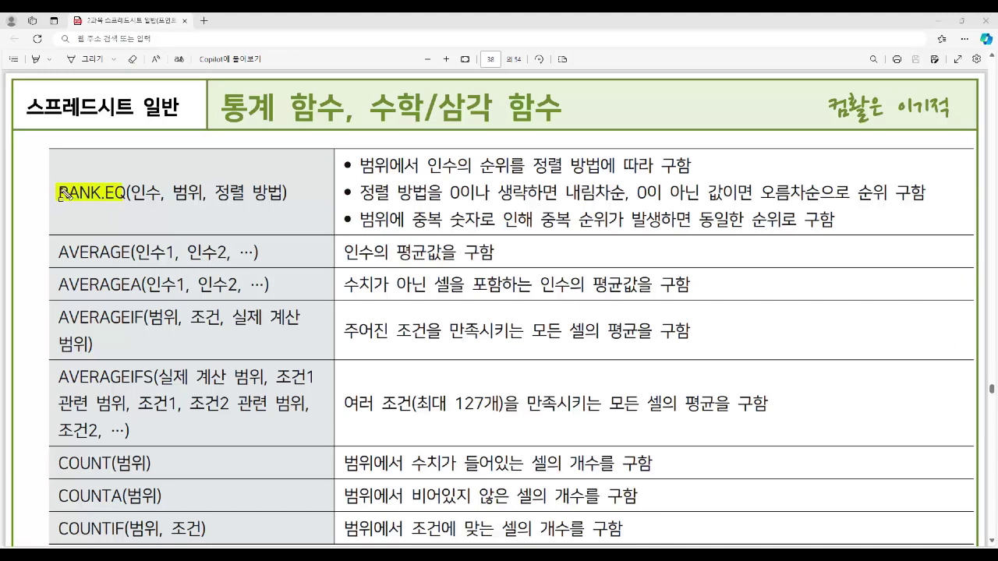
pyautogui.moveTo(62, 196); pyautogui.dragTo(104, 200)
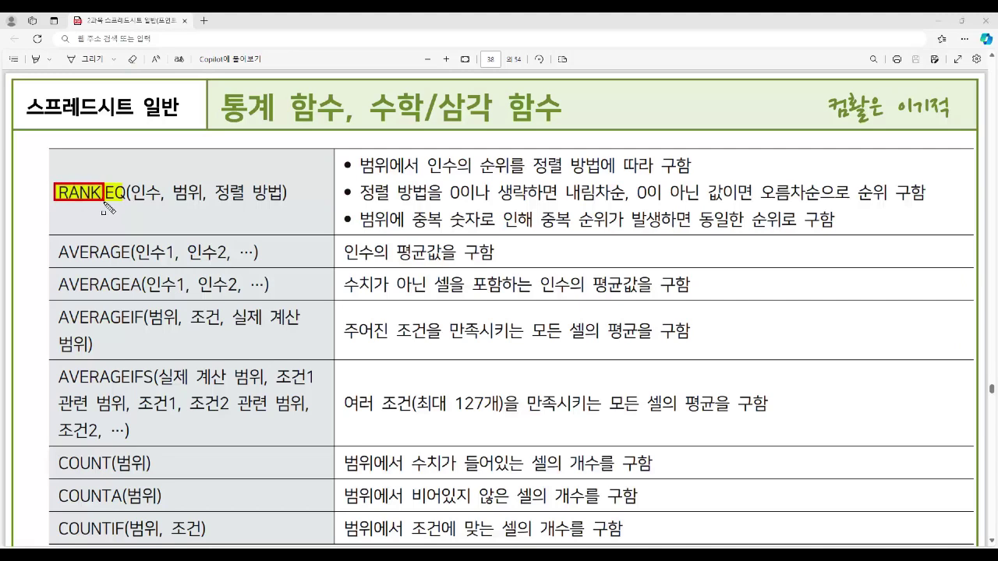
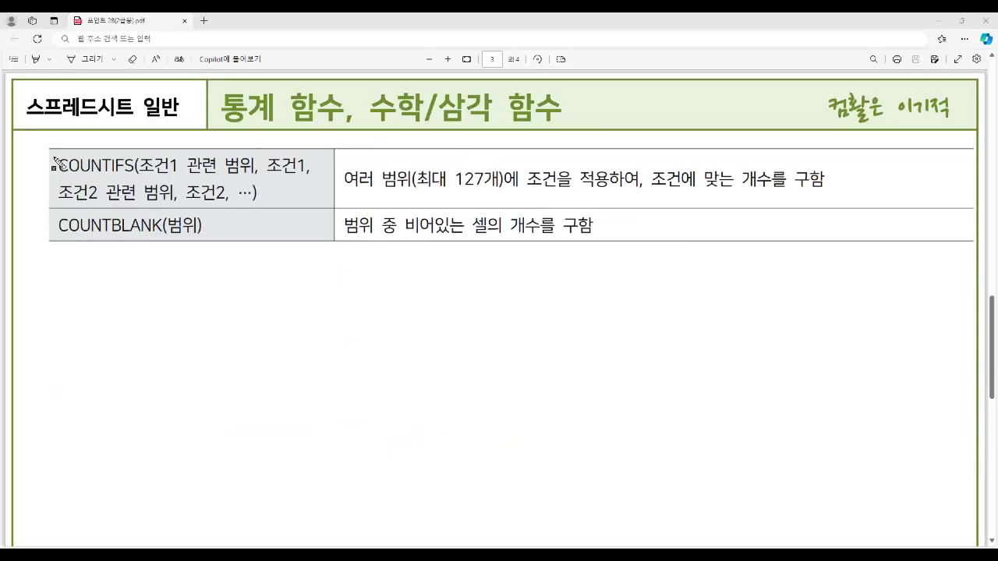
# Mark the COUNTIFS function name and its description of applying conditions to several ranges and counting matches.
pyautogui.moveTo(53, 165); pyautogui.dragTo(136, 177)
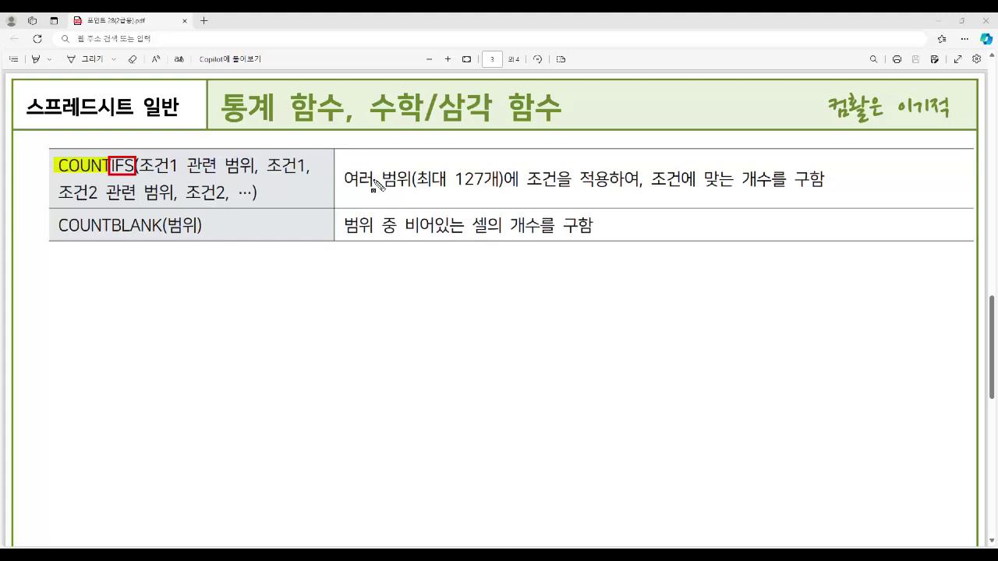
pyautogui.moveTo(348, 180); pyautogui.dragTo(602, 188)
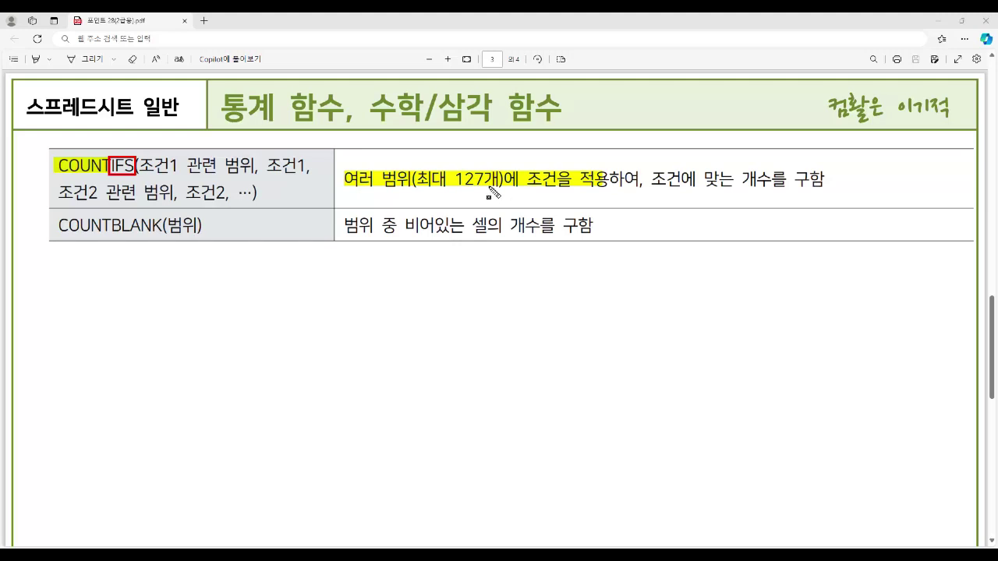
pyautogui.moveTo(652, 186); pyautogui.dragTo(815, 190)
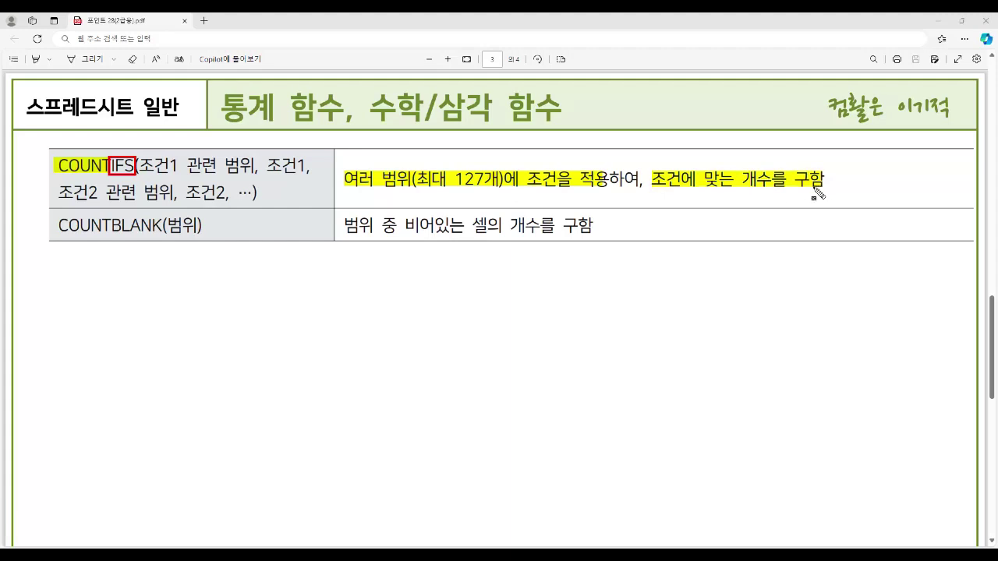
pyautogui.moveTo(763, 168)
pyautogui.mouseDown()
pyautogui.moveTo(739, 172)
pyautogui.moveTo(768, 190)
pyautogui.moveTo(769, 169)
pyautogui.mouseUp()
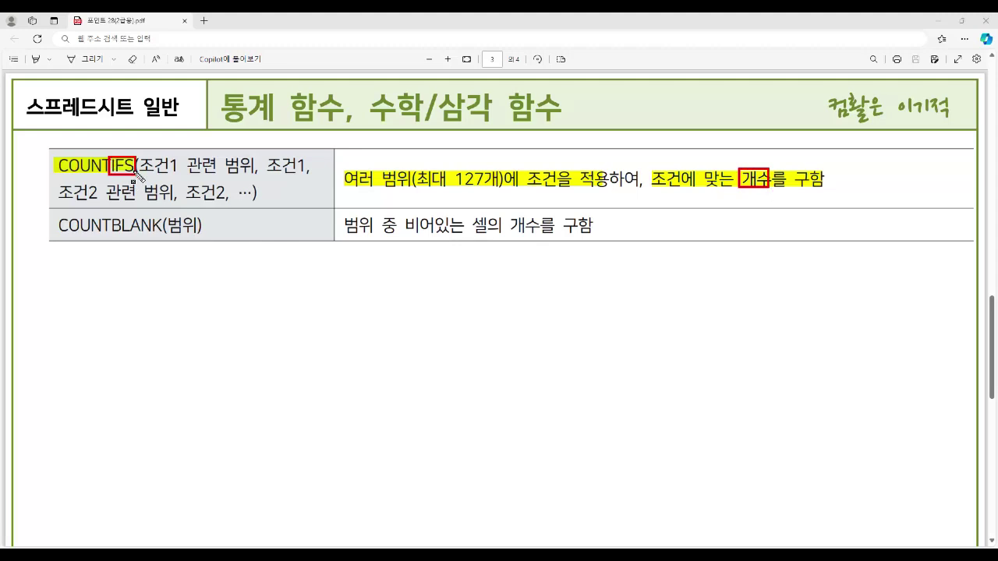
# Mark the COUNTBLANK function name and its description of counting empty cells in a range.
pyautogui.moveTo(58, 225); pyautogui.dragTo(159, 234)
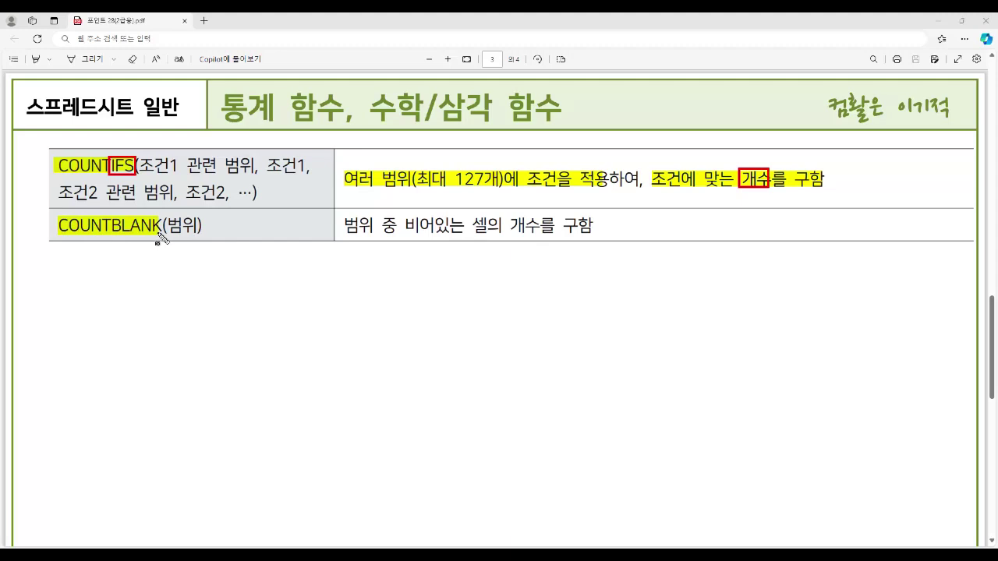
pyautogui.moveTo(344, 226); pyautogui.dragTo(590, 237)
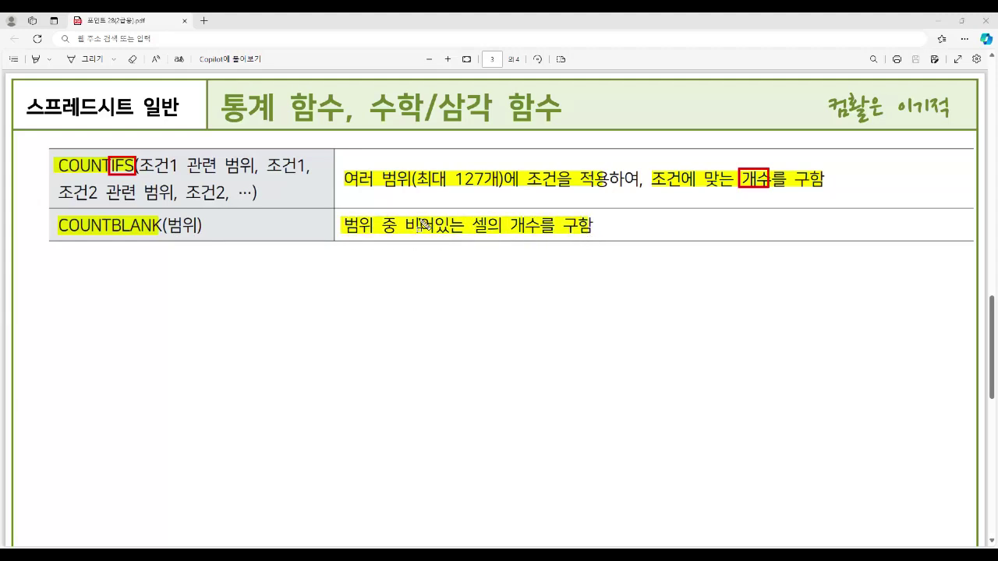
pyautogui.moveTo(400, 213)
pyautogui.mouseDown()
pyautogui.moveTo(434, 234)
pyautogui.moveTo(538, 242)
pyautogui.mouseUp()
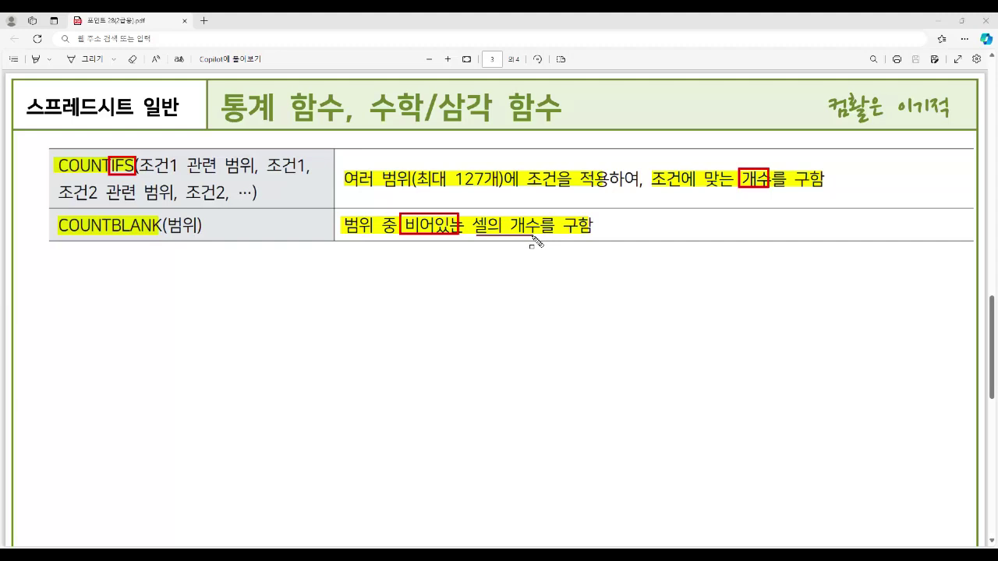
# Switch to the Excel worksheet, enter =RANK.EQ(B2,$B$2:$B$5) in C2 and fill it down to C5.
pyautogui.hotkey('alt', 'Tab')
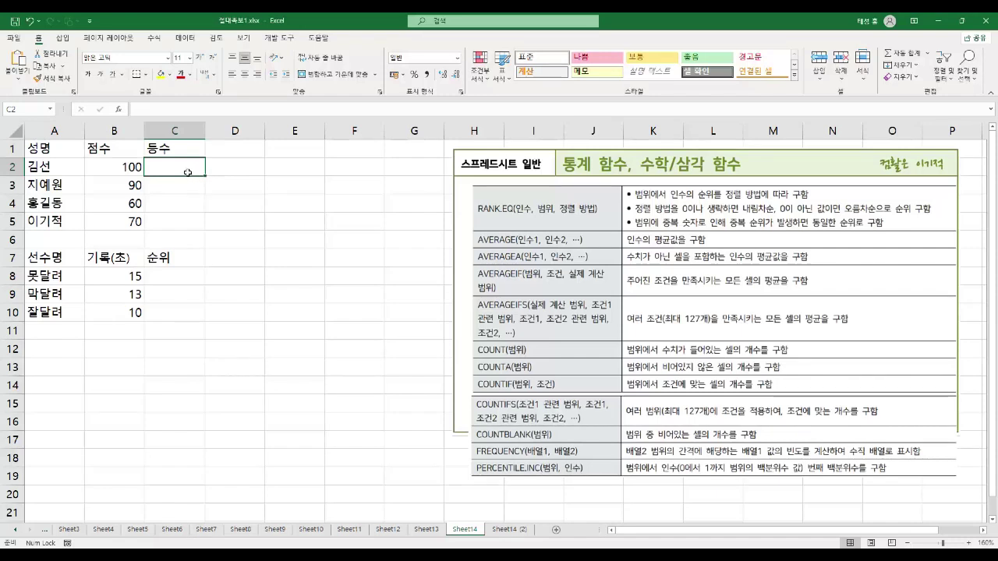
pyautogui.write('=')
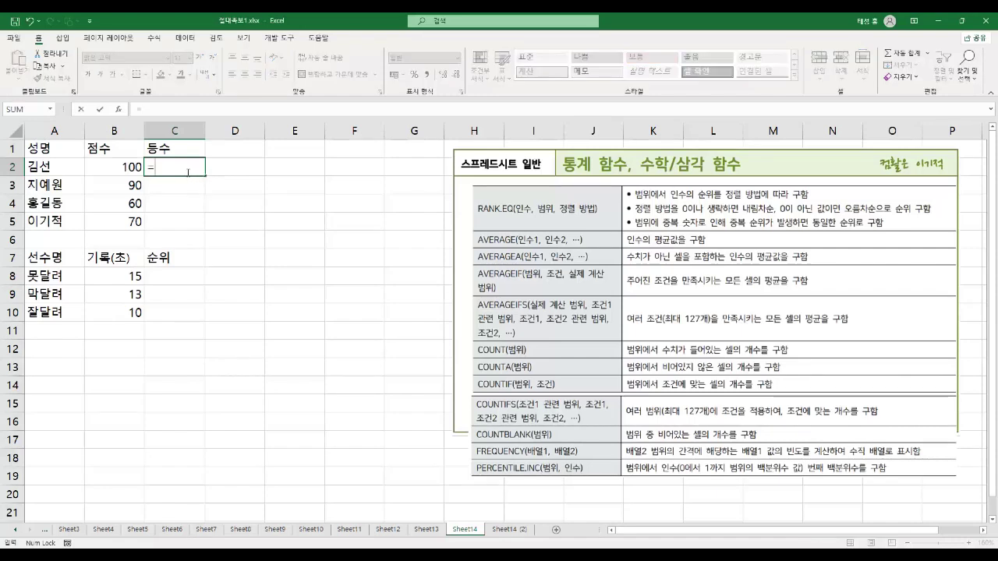
pyautogui.write('ra')
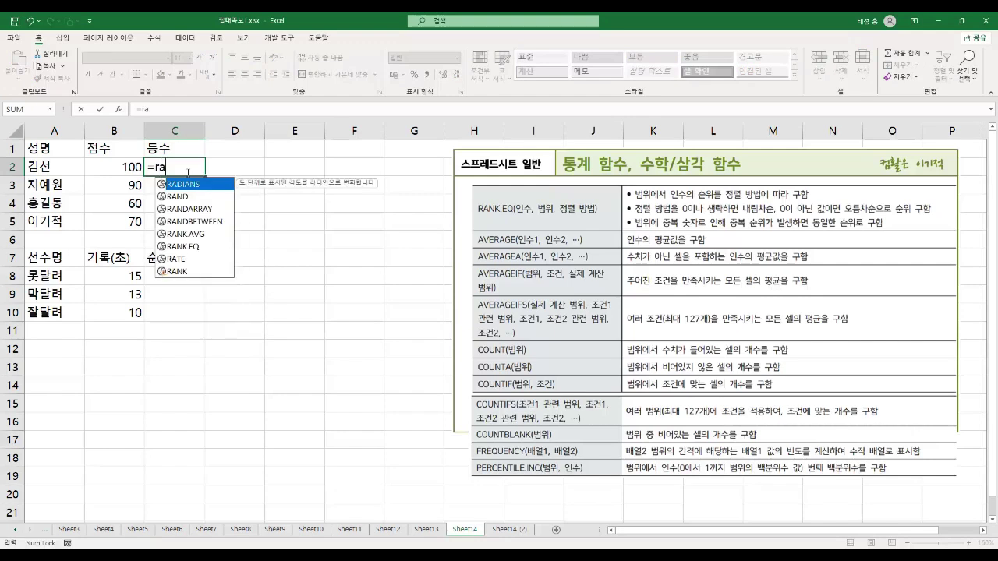
pyautogui.write('nk.eq(')
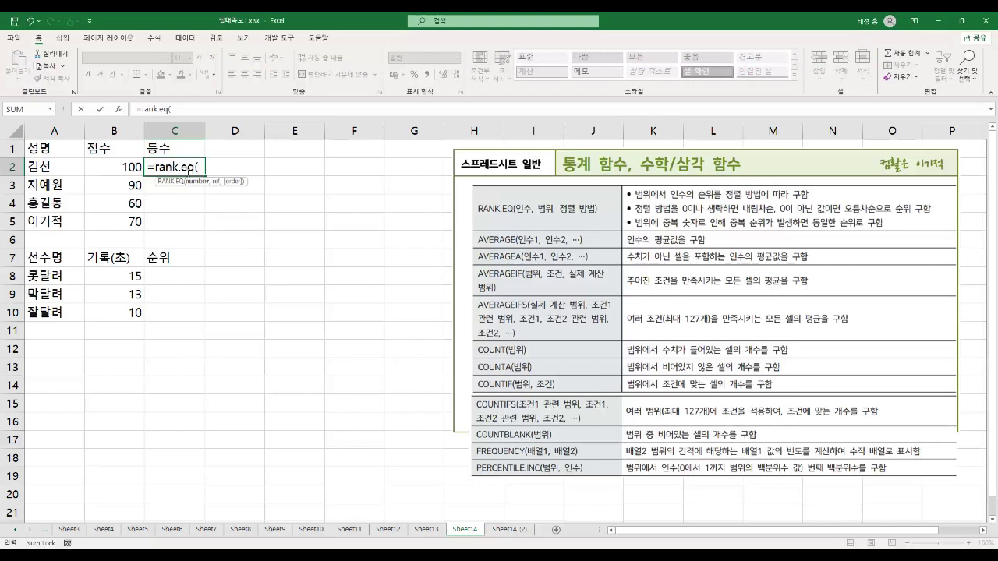
pyautogui.click(113, 165)
pyautogui.write(',')
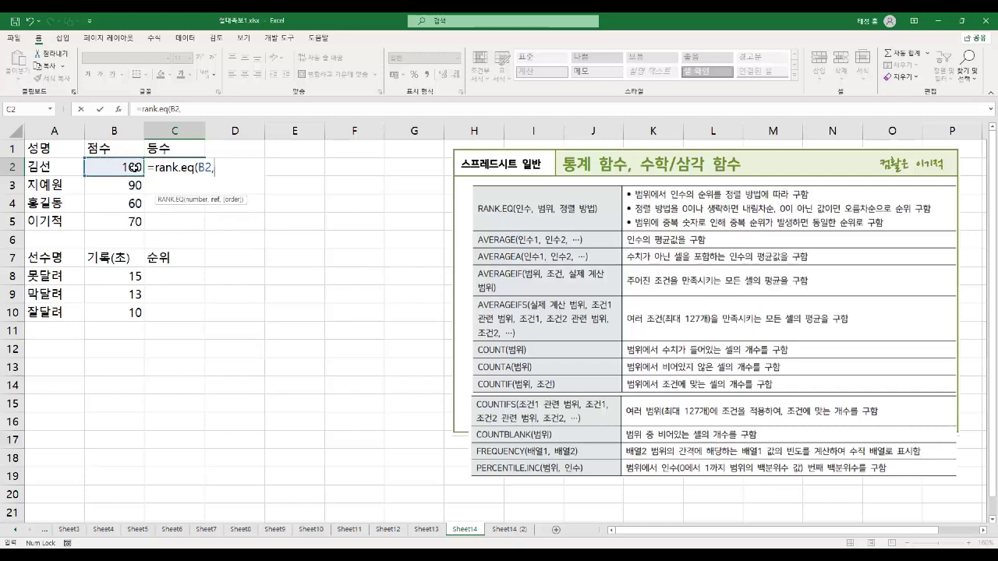
pyautogui.moveTo(117, 167); pyautogui.dragTo(109, 221)
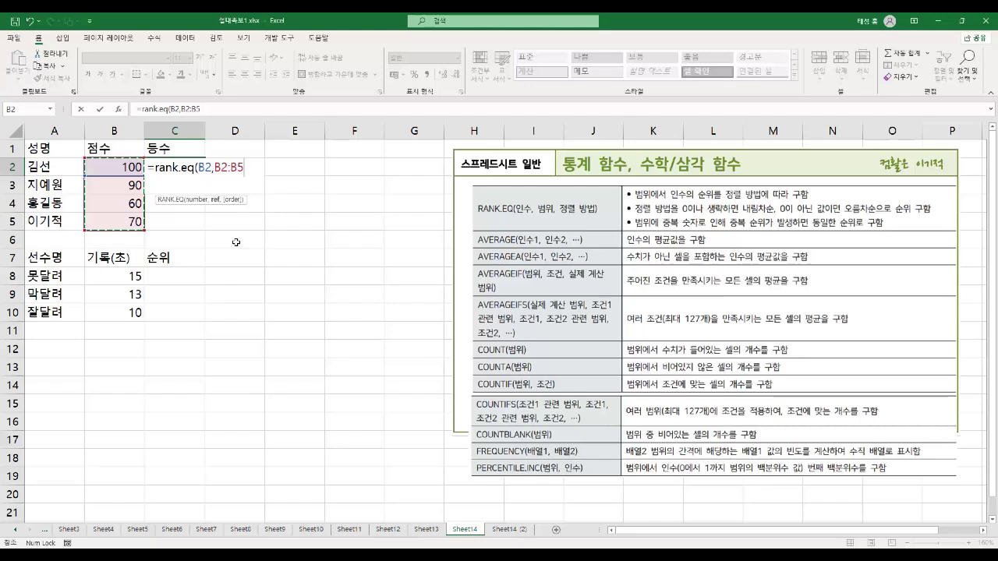
pyautogui.press('F4')
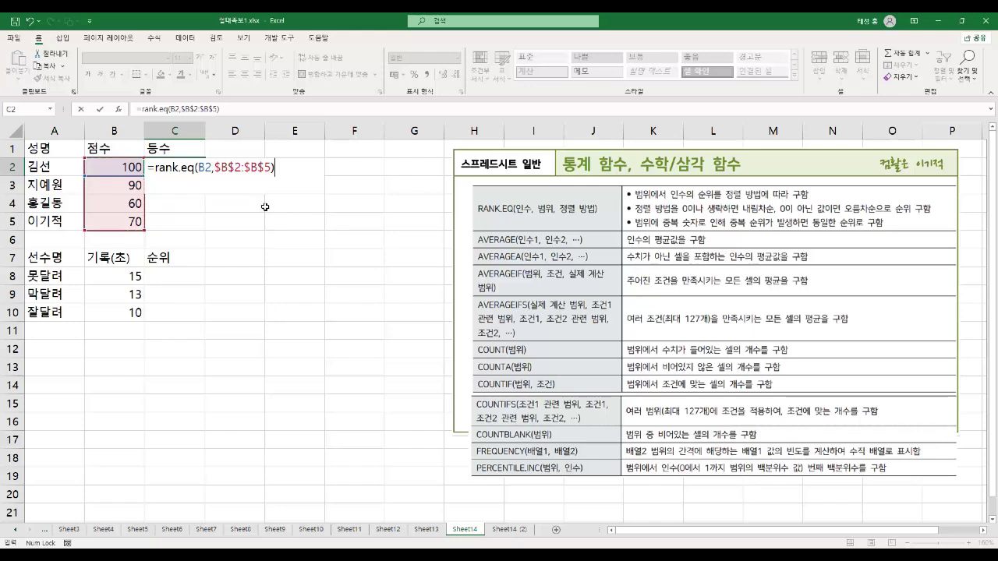
pyautogui.press('Return')
pyautogui.click(181, 167)
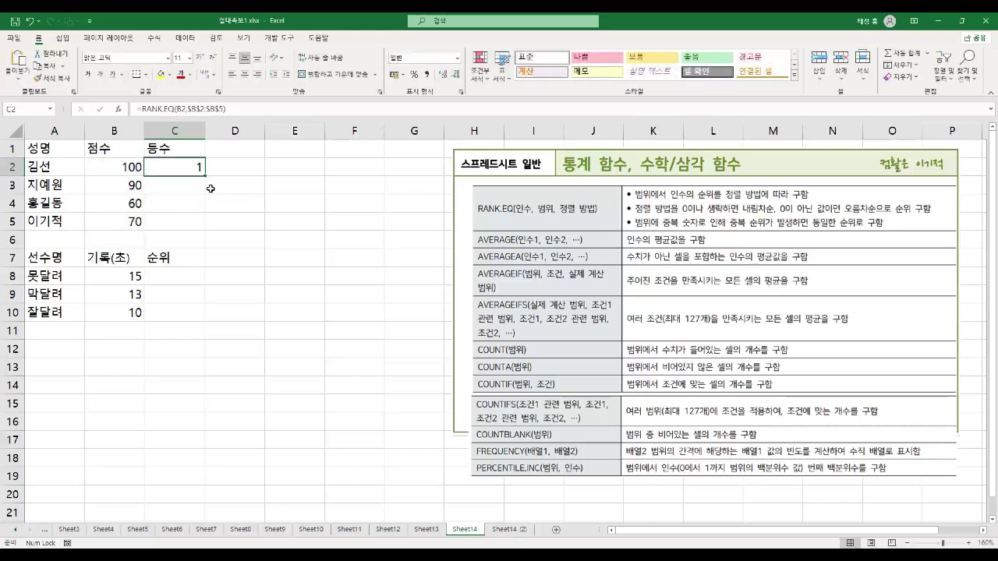
pyautogui.moveTo(204, 178); pyautogui.dragTo(201, 226)
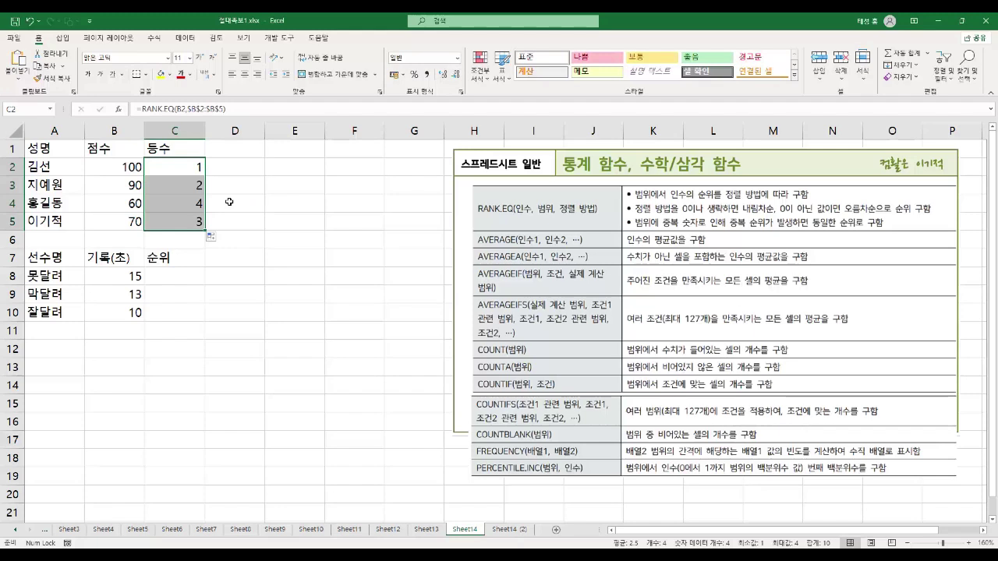
# Check the RANK.EQ formulas and ranks in C2:C5 against the scores in column B.
pyautogui.click(176, 169)
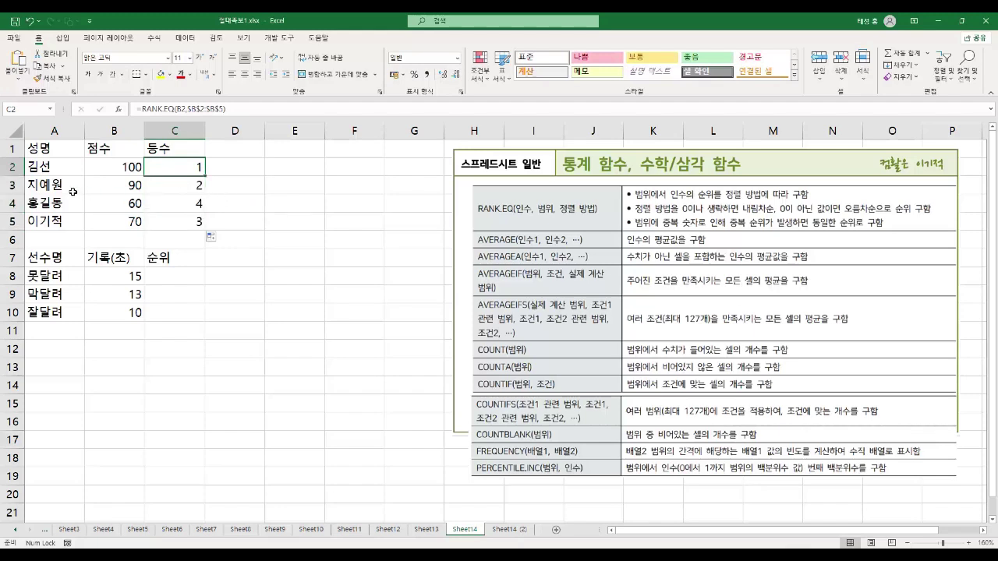
pyautogui.click(179, 186)
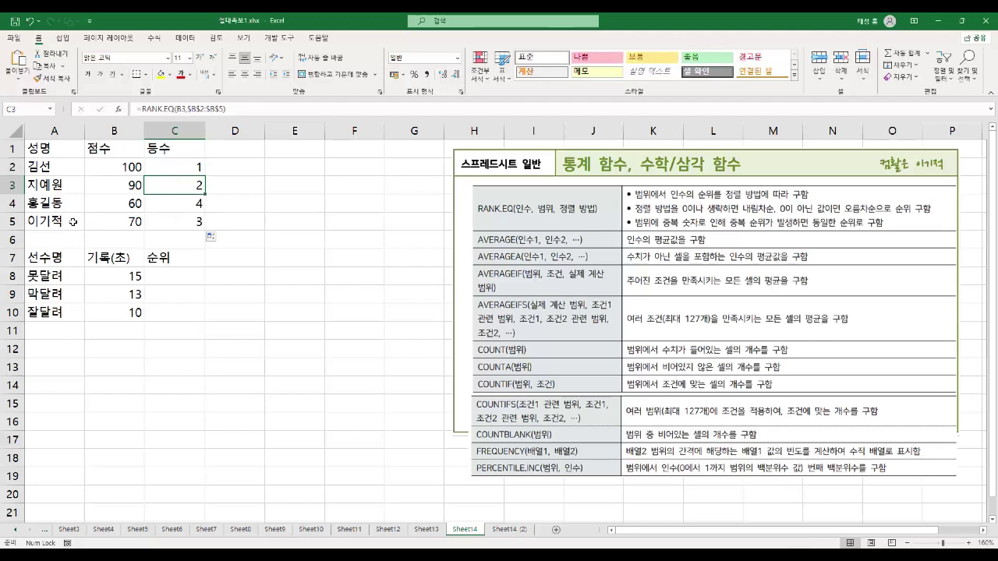
pyautogui.click(174, 221)
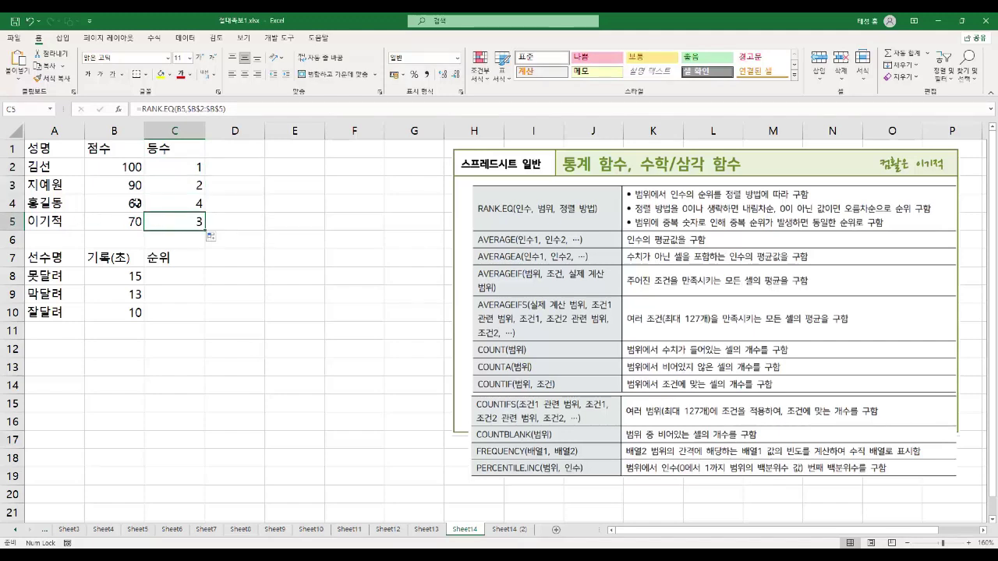
pyautogui.click(176, 203)
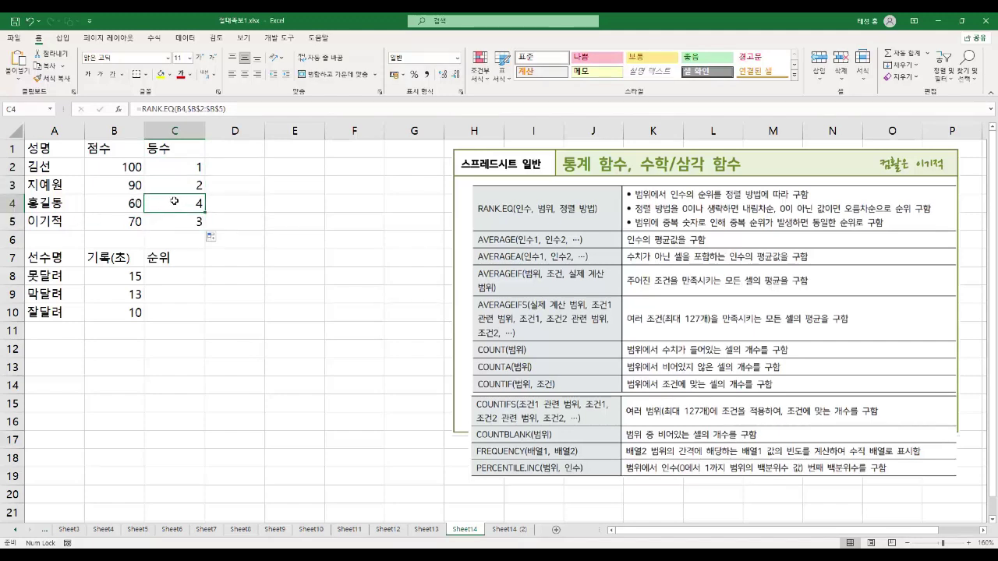
pyautogui.click(179, 167)
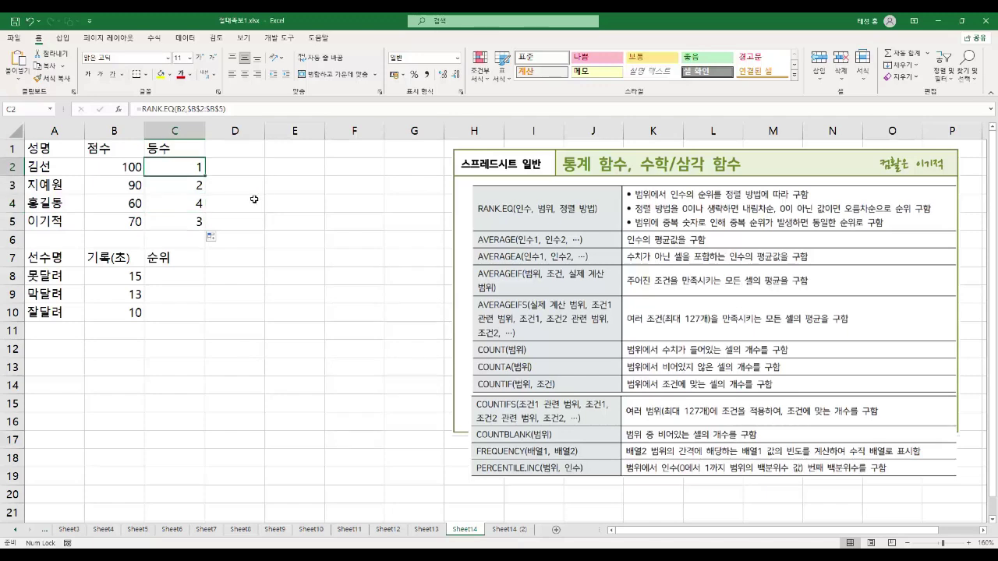
# Show the worksheet's formulas with column C widened, and compare the relative score references with the fixed $B$2:$B$5 range in C2:C5.
pyautogui.hotkey('ctrl', '`')
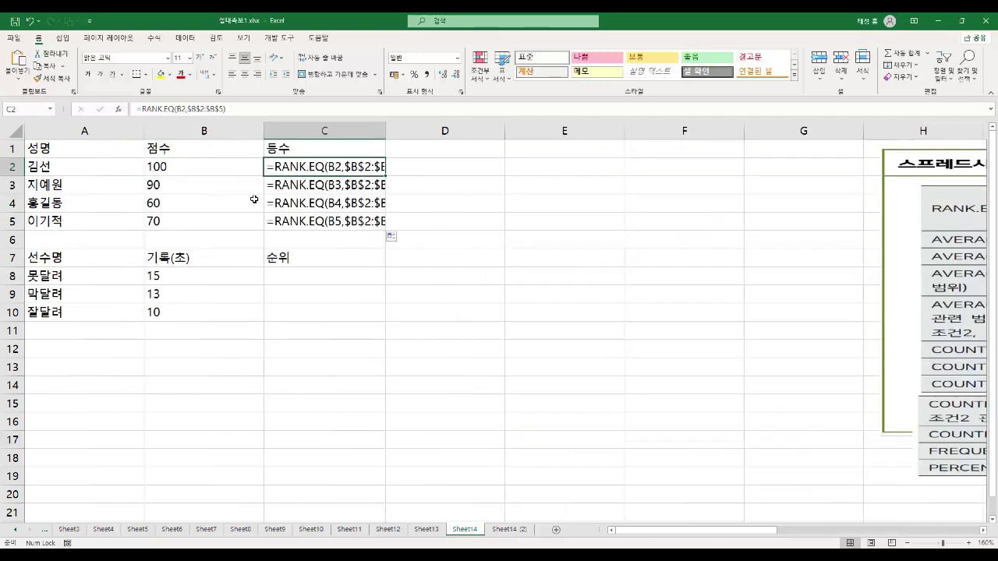
pyautogui.moveTo(386, 135); pyautogui.dragTo(465, 140)
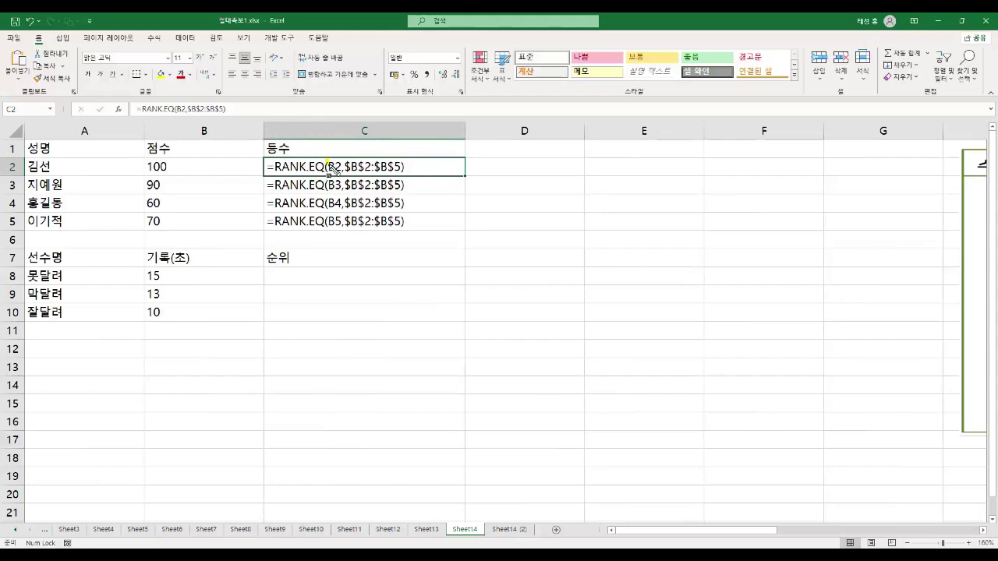
pyautogui.moveTo(343, 189); pyautogui.dragTo(347, 232)
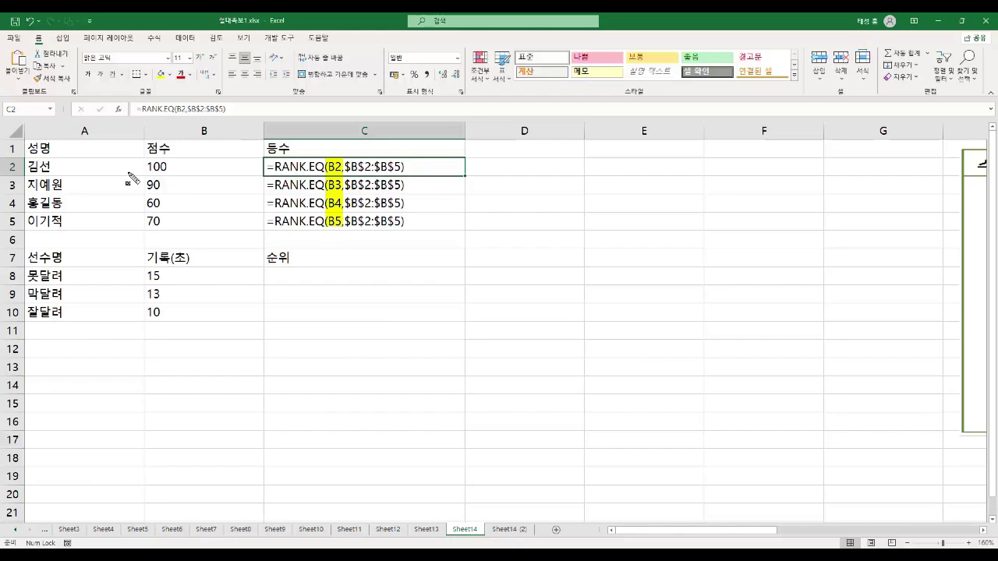
pyautogui.moveTo(141, 165)
pyautogui.mouseDown()
pyautogui.moveTo(167, 167)
pyautogui.moveTo(175, 234)
pyautogui.mouseUp()
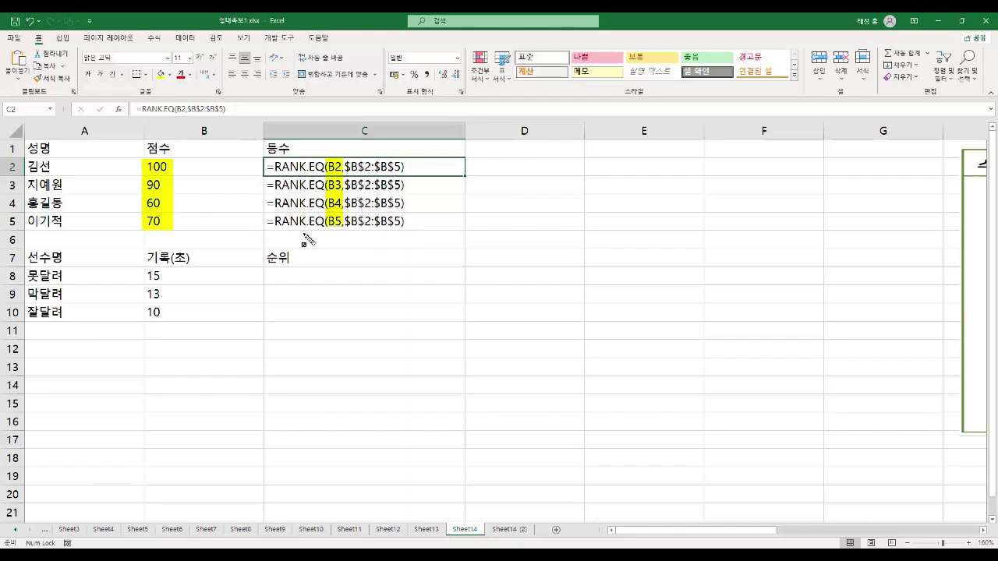
pyautogui.moveTo(344, 158)
pyautogui.mouseDown()
pyautogui.moveTo(368, 228)
pyautogui.moveTo(407, 236)
pyautogui.mouseUp()
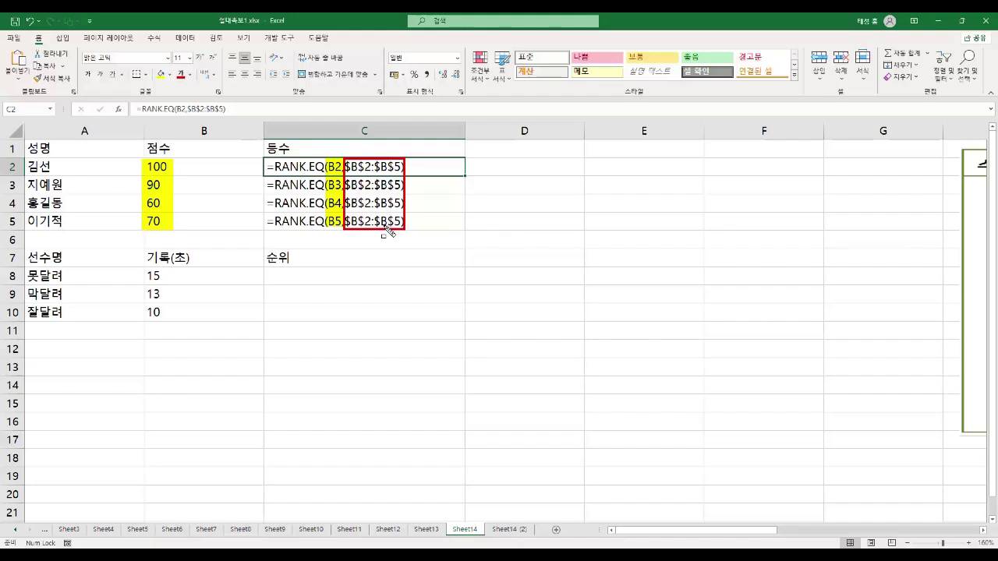
pyautogui.press('Escape')
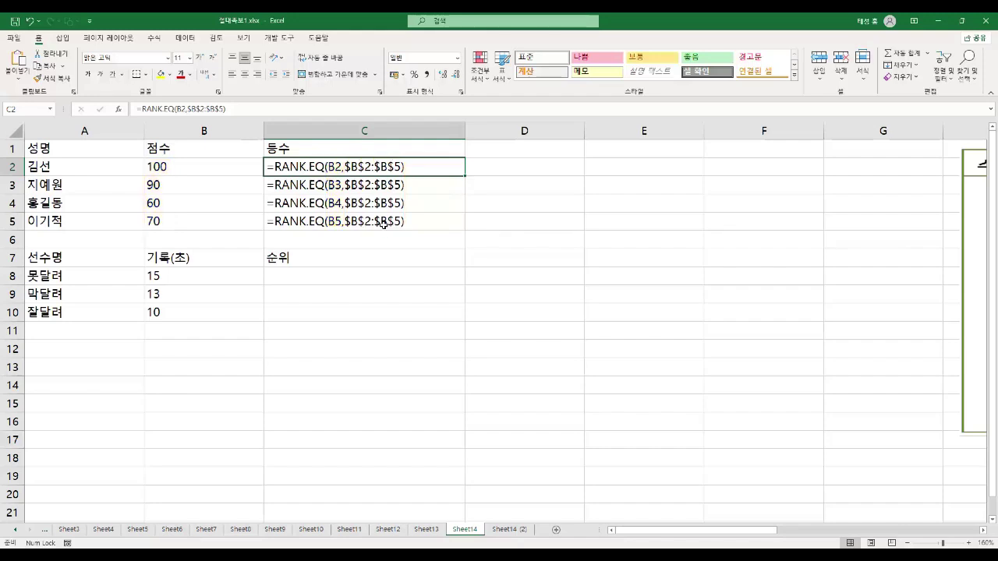
# Return the worksheet to showing results instead of formulas and set the score in B5 to 100.
pyautogui.hotkey('ctrl', '`')
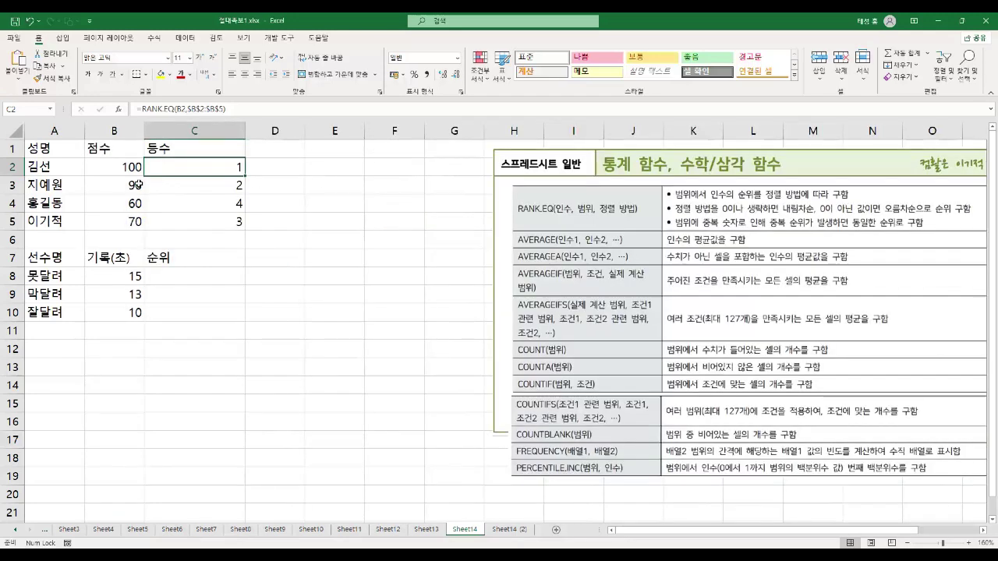
pyautogui.click(123, 223)
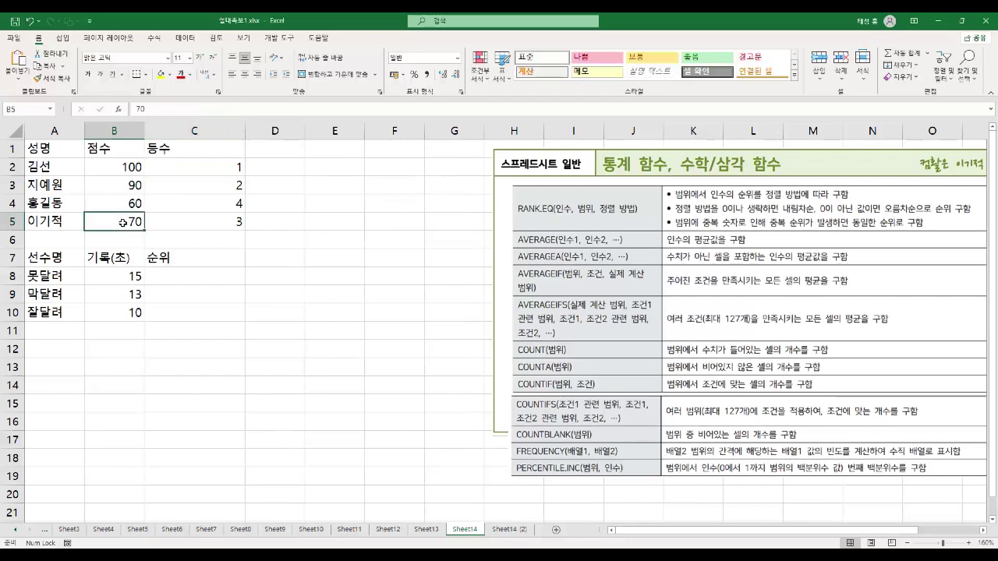
pyautogui.write('100')
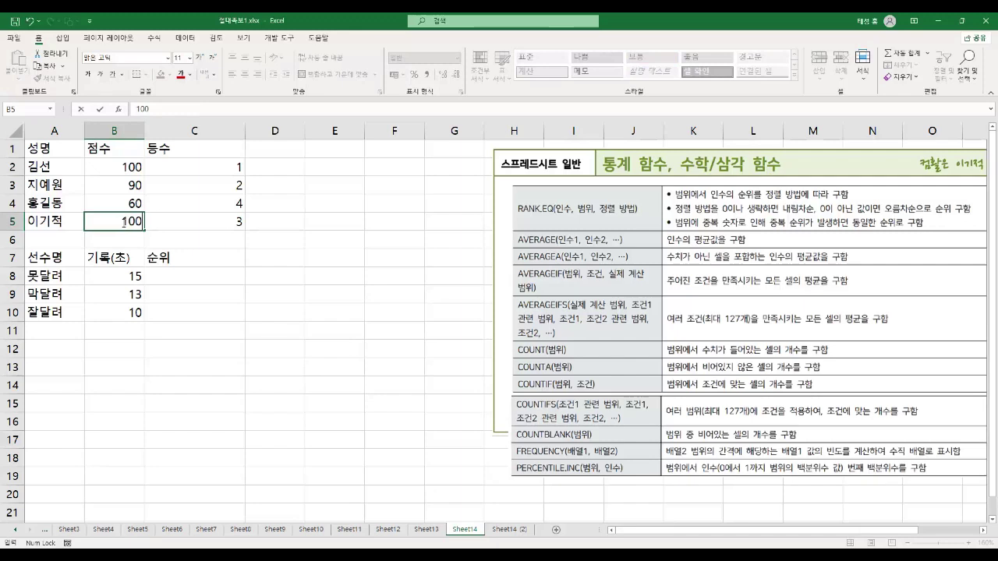
pyautogui.press('Return')
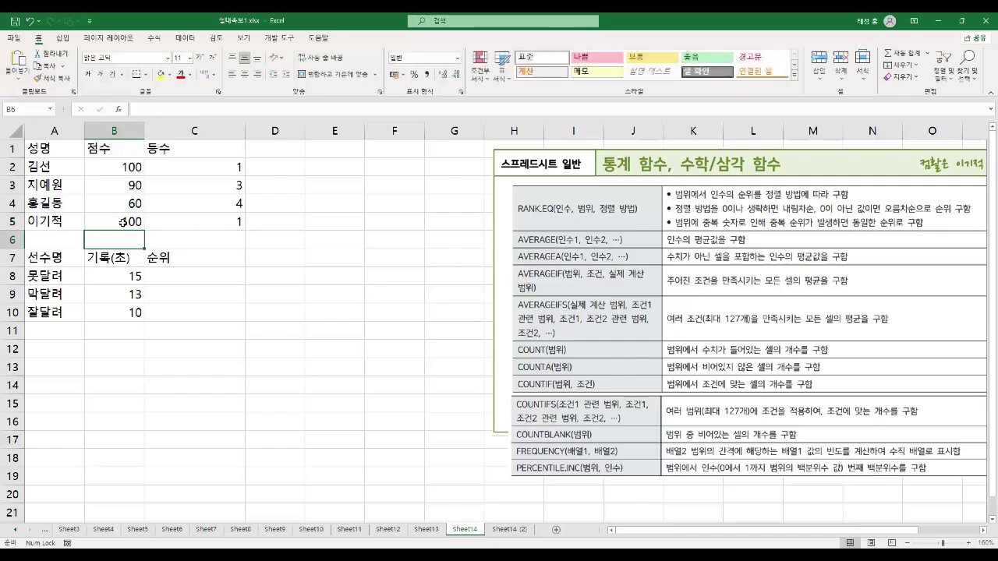
# Compare the ranks in C2 and C5 for the two equal scores and inspect the RANK.EQ formula in C2.
pyautogui.click(224, 167)
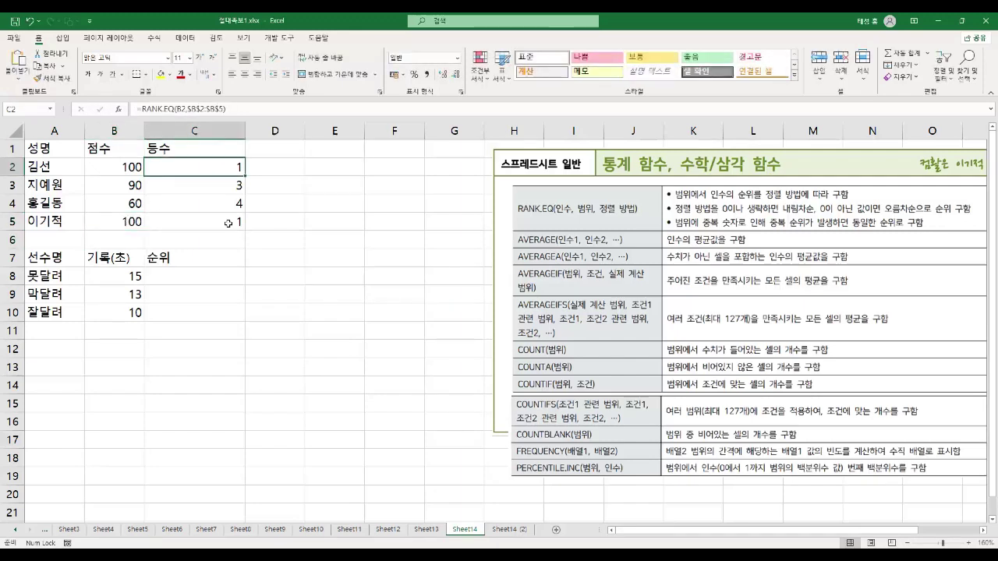
pyautogui.click(229, 223)
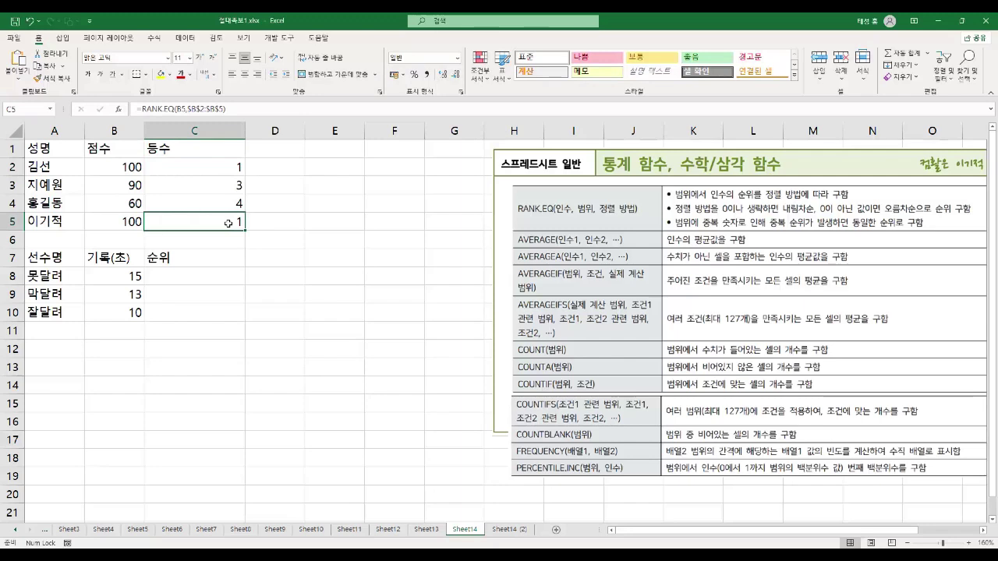
pyautogui.click(220, 171)
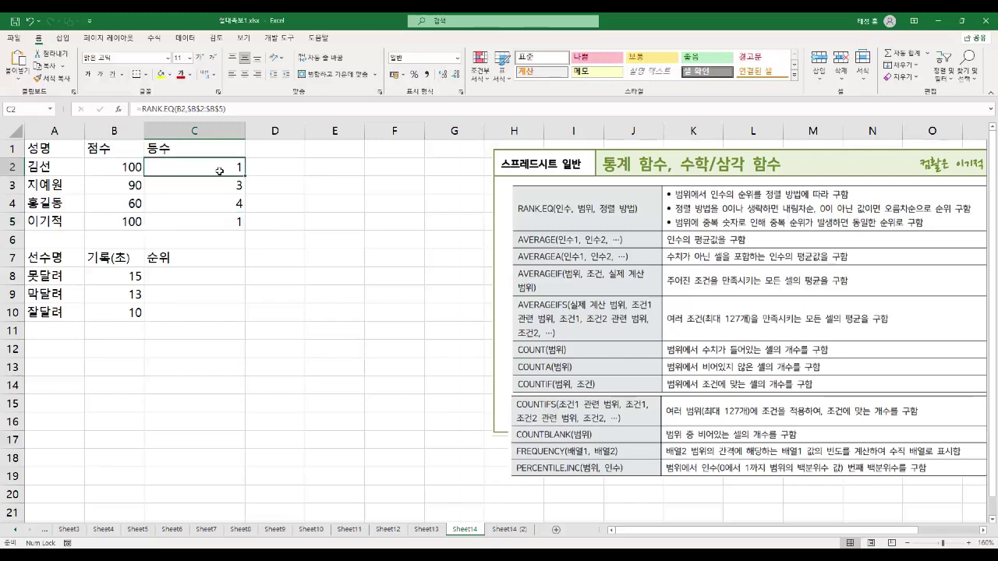
pyautogui.doubleClick(220, 173)
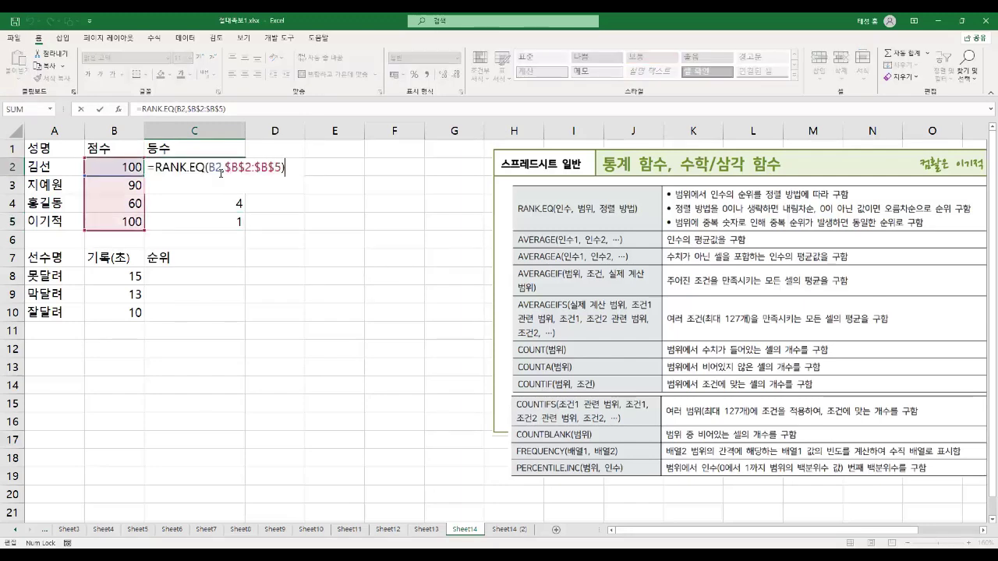
pyautogui.press('Return')
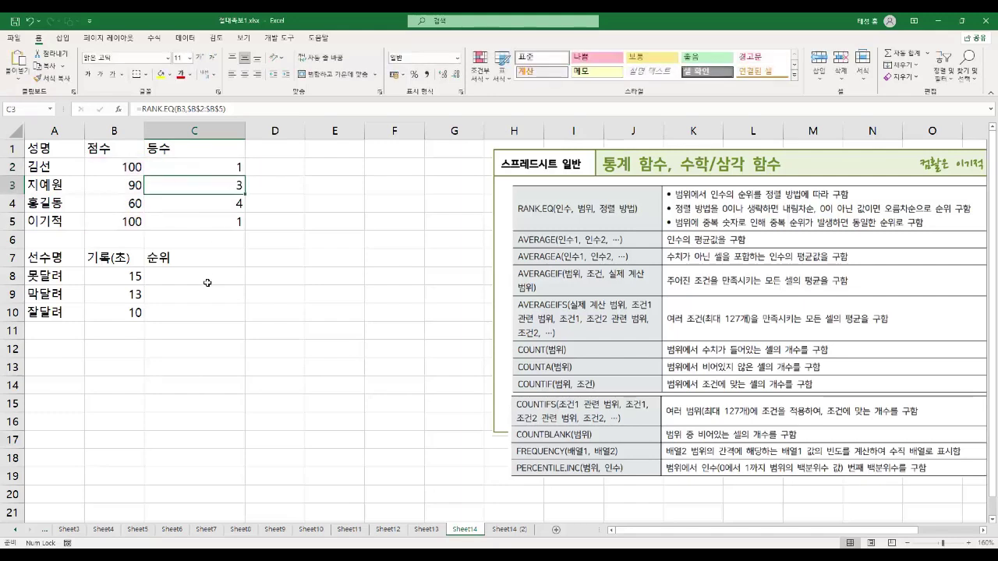
# Review the race table in A7:C10, going through each runner's name and record in seconds.
pyautogui.click(206, 274)
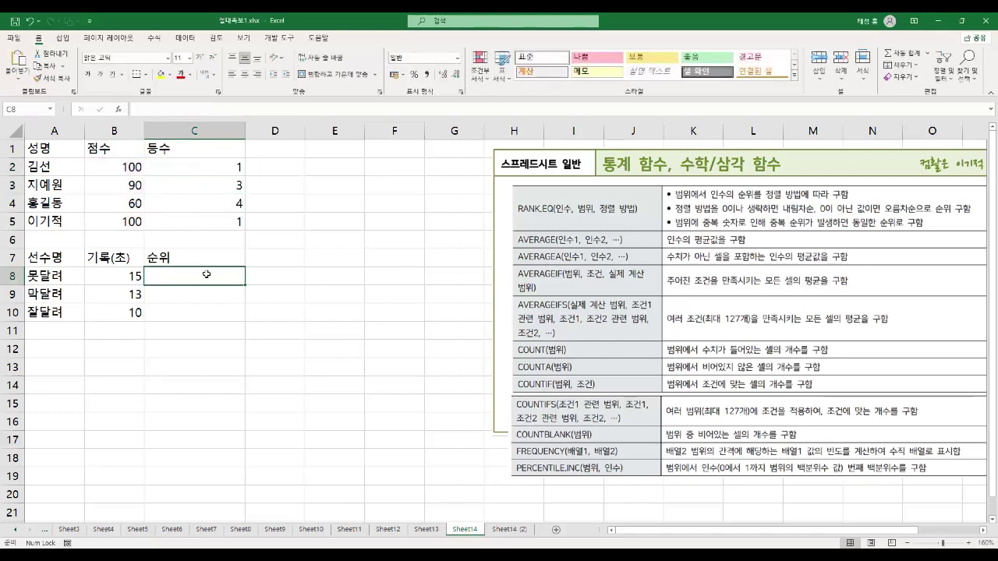
pyautogui.click(120, 262)
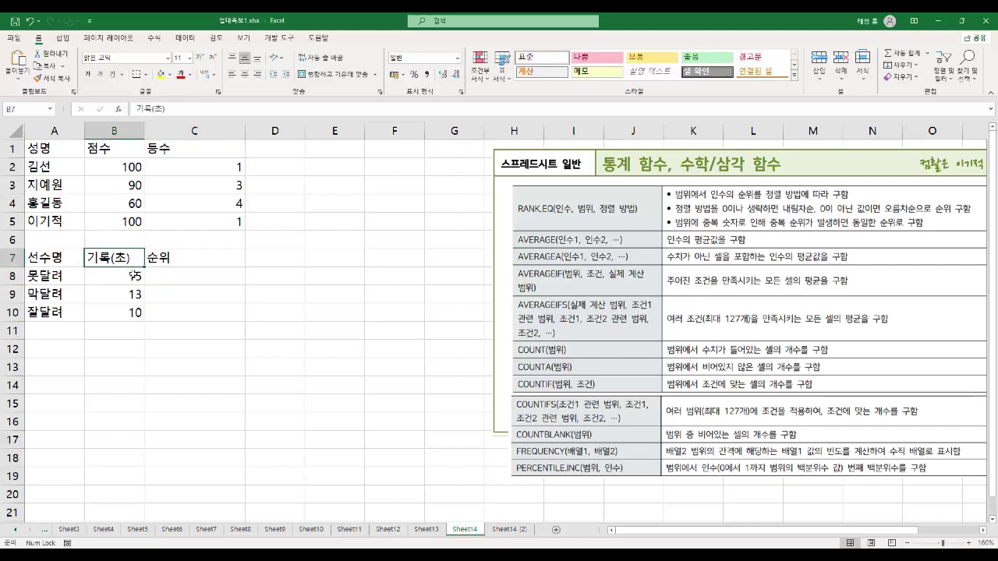
pyautogui.click(62, 279)
pyautogui.click(104, 276)
pyautogui.click(61, 295)
pyautogui.click(113, 297)
pyautogui.click(57, 316)
pyautogui.click(115, 314)
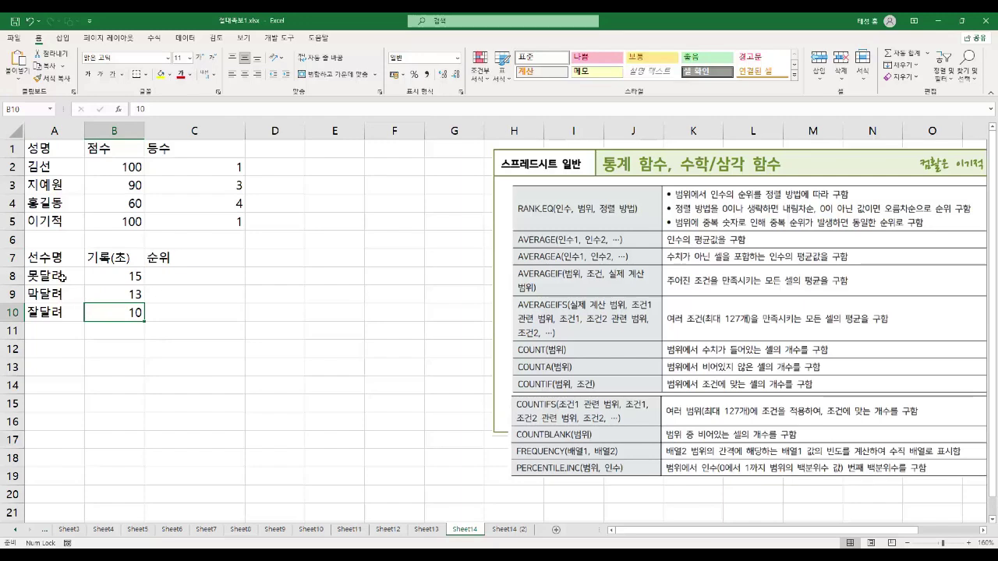
# Enter =RANK.EQ(B8,$B$8:$B$10) in C8 and fill it down to C10.
pyautogui.click(206, 278)
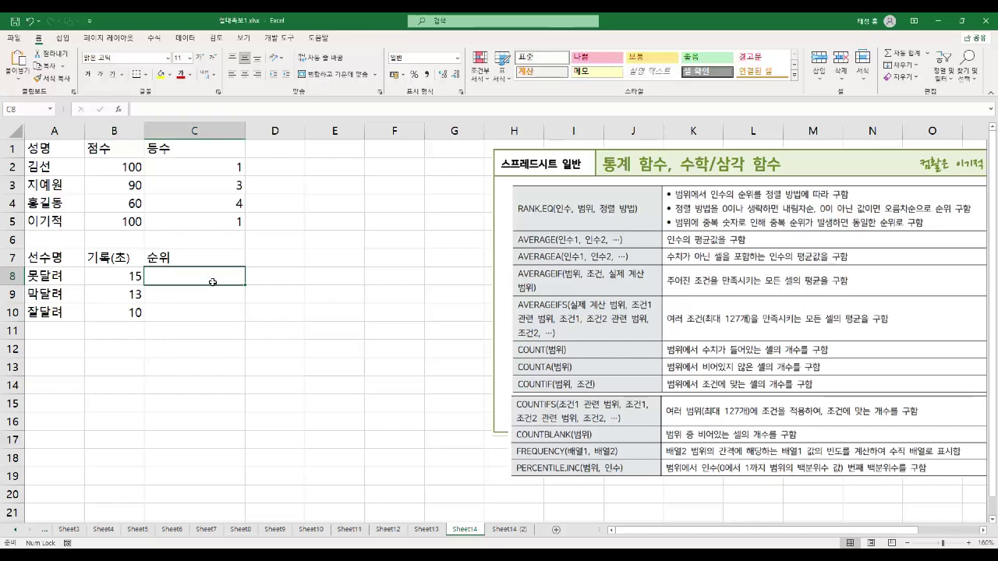
pyautogui.write('=')
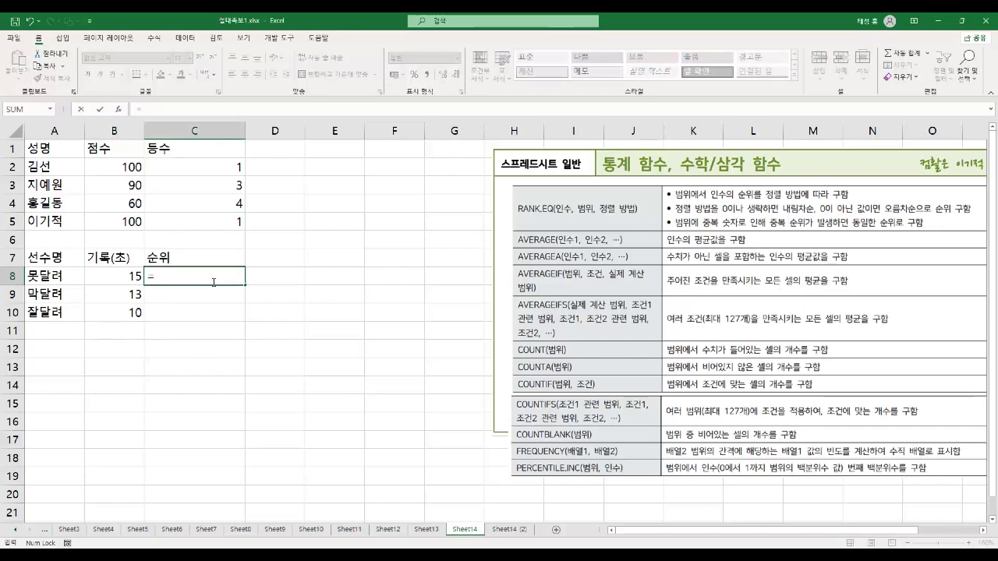
pyautogui.write('ran')
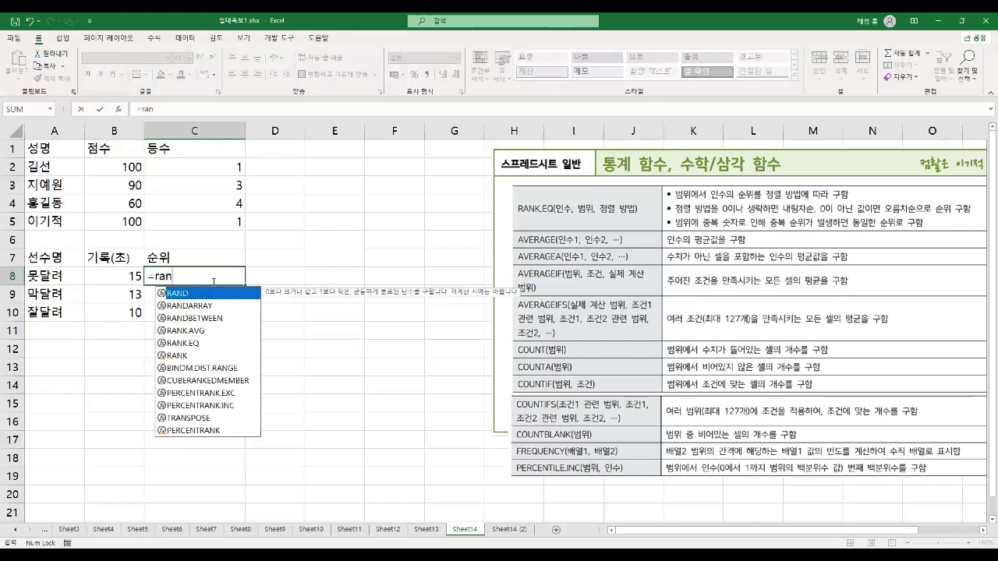
pyautogui.write('k.eq(')
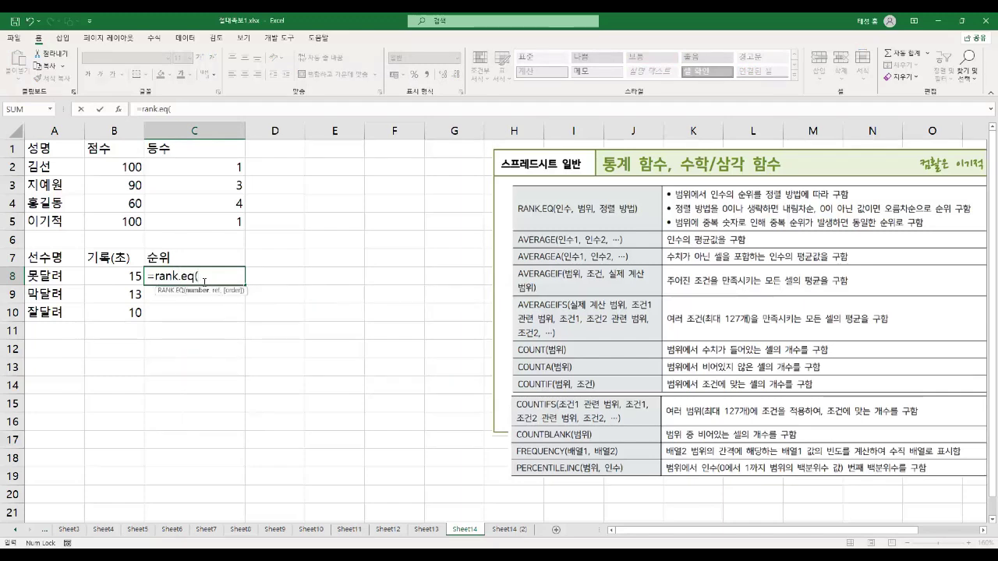
pyautogui.click(112, 279)
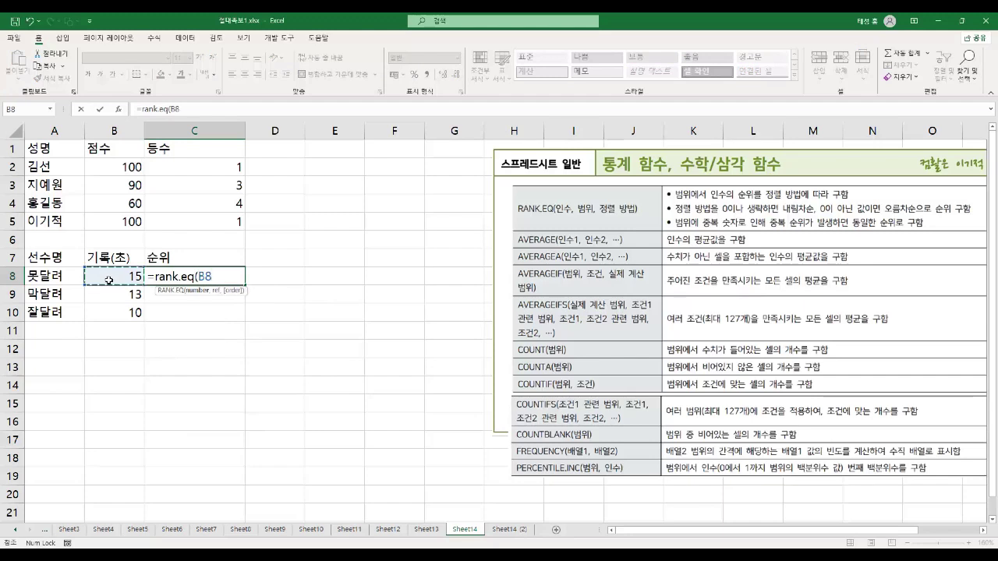
pyautogui.write(',')
pyautogui.moveTo(111, 276); pyautogui.dragTo(109, 310)
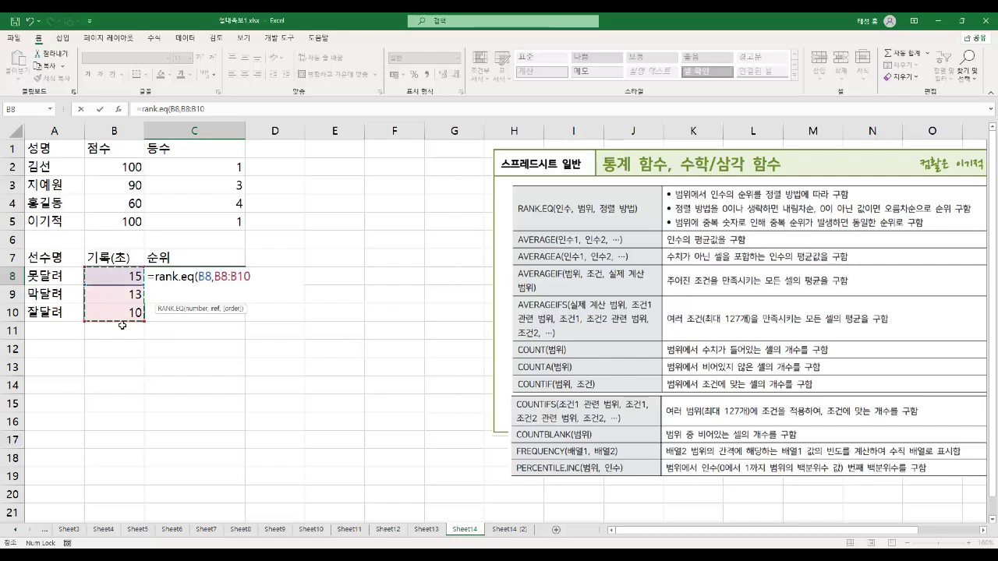
pyautogui.press('F4')
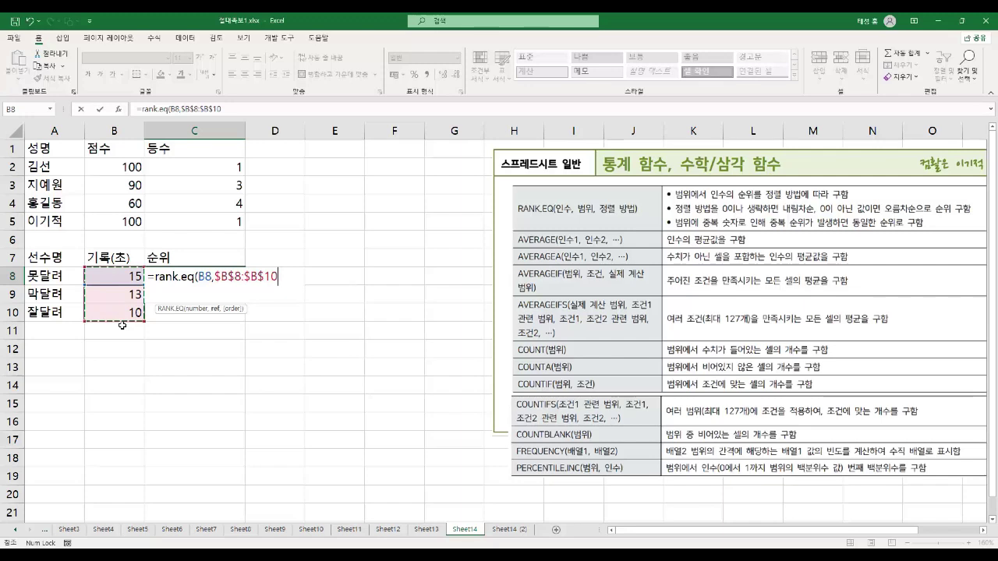
pyautogui.press('Return')
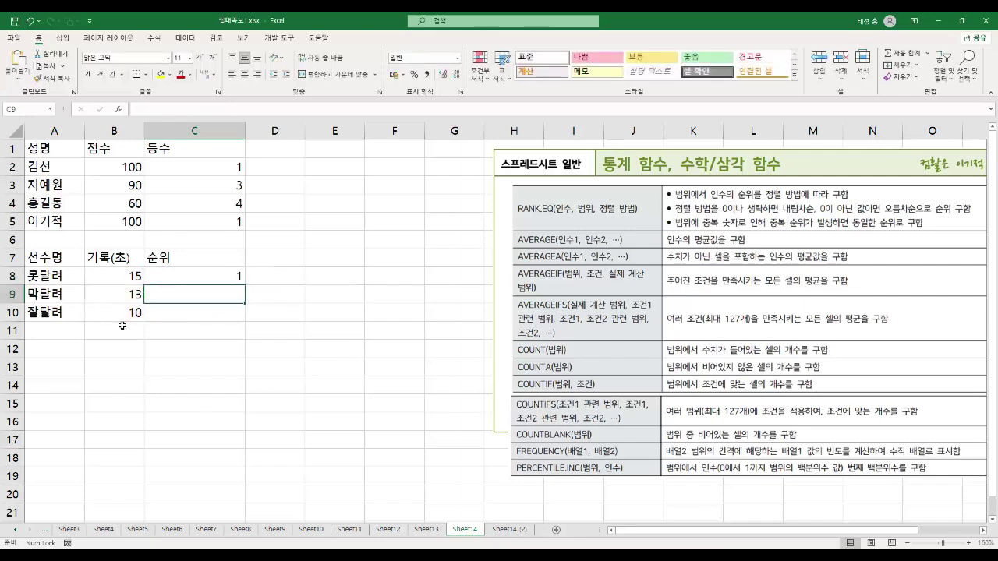
pyautogui.click(222, 278)
pyautogui.moveTo(246, 287); pyautogui.dragTo(248, 320)
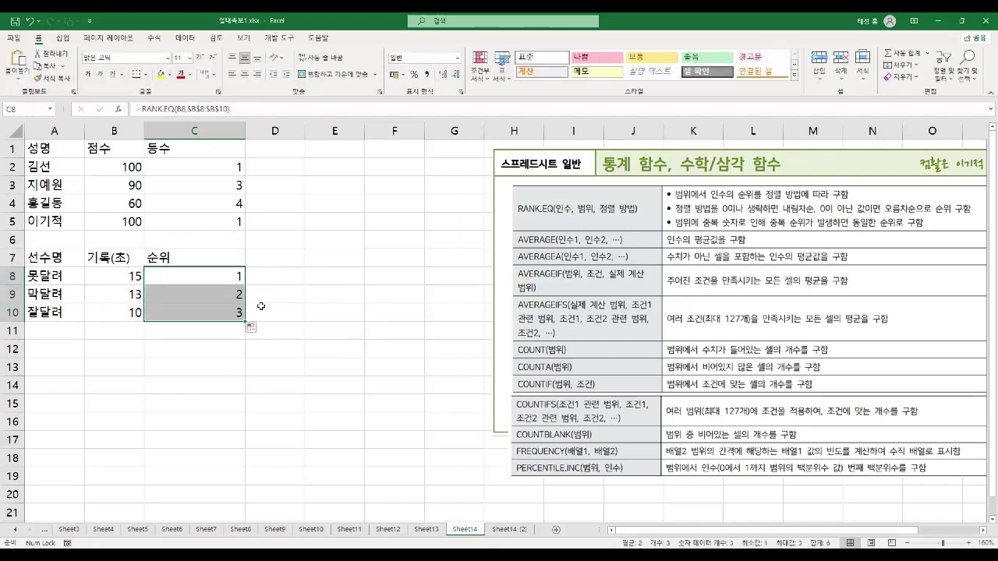
# Compare each record in B8:B10 with its rank in C8:C10 to check the ranking direction.
pyautogui.click(186, 274)
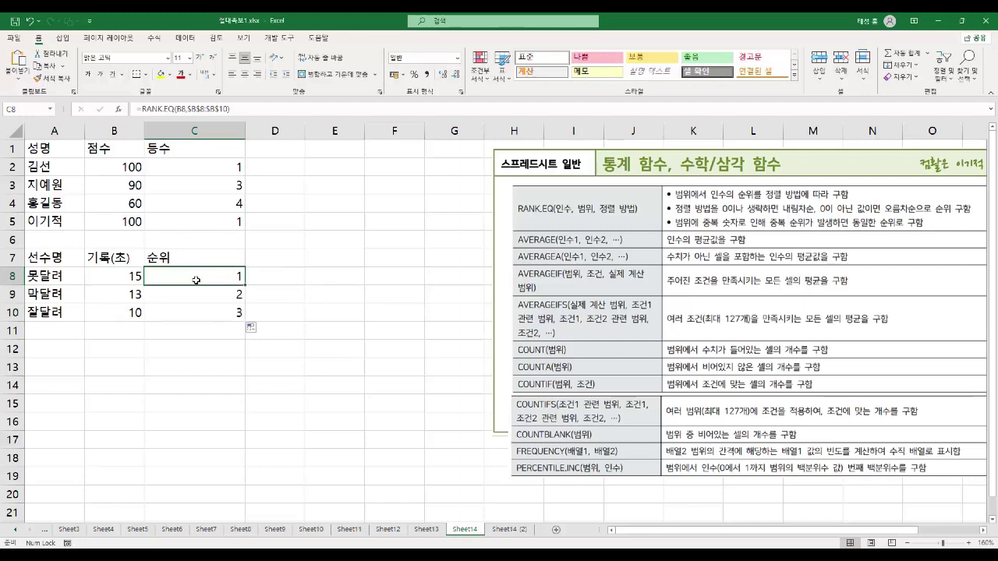
pyautogui.click(121, 280)
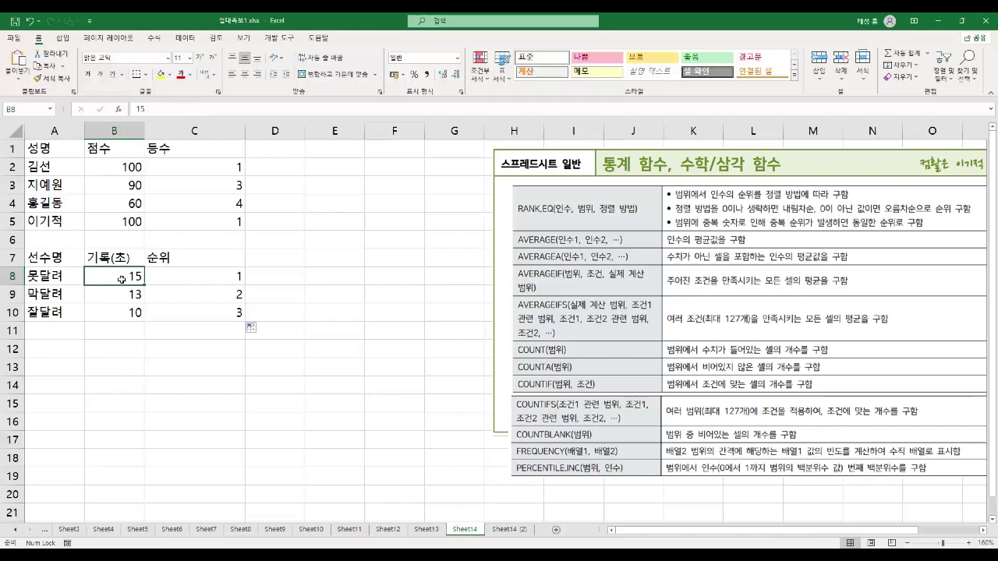
pyautogui.click(187, 276)
pyautogui.click(121, 296)
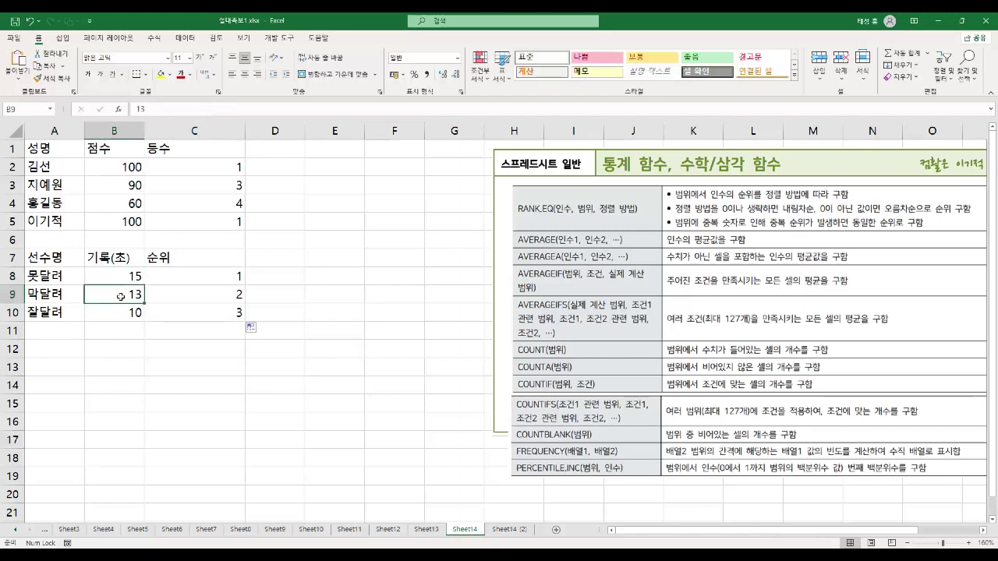
pyautogui.click(215, 296)
pyautogui.click(125, 313)
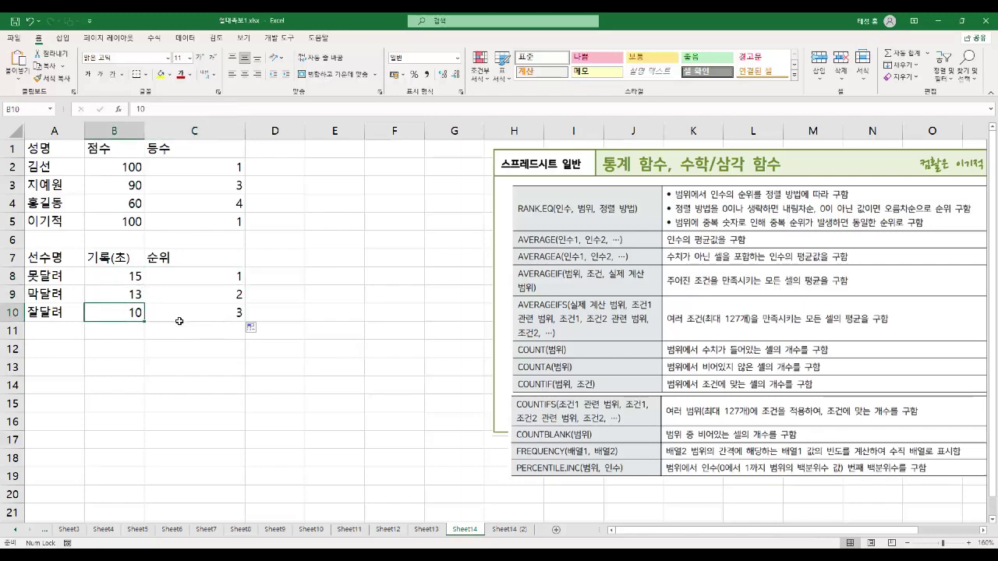
pyautogui.click(190, 313)
# Add the ascending order argument 1 to the RANK.EQ formula in C8, fill it down to C10 and recheck C8.
pyautogui.click(207, 280)
pyautogui.press('F2')
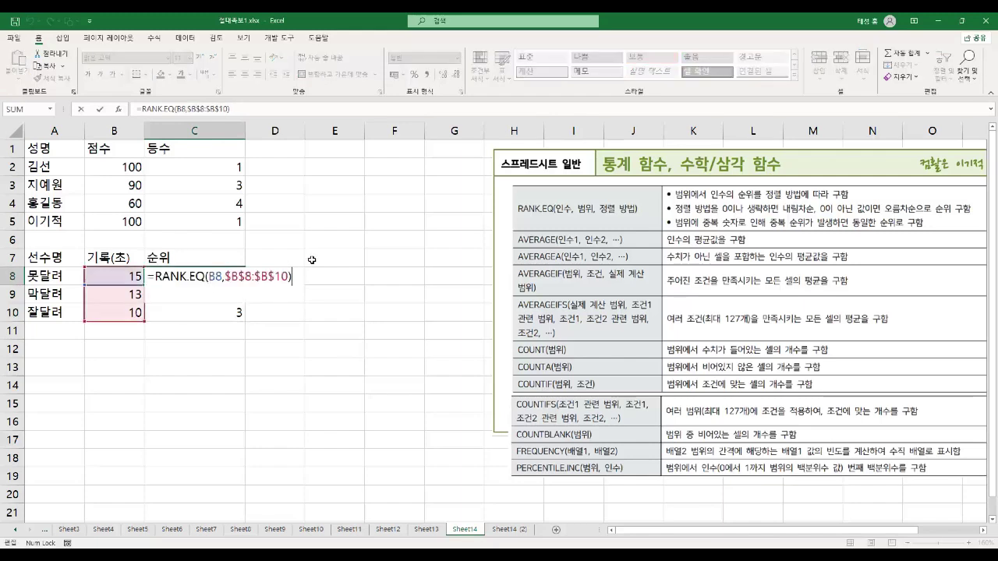
pyautogui.press('BackSpace')
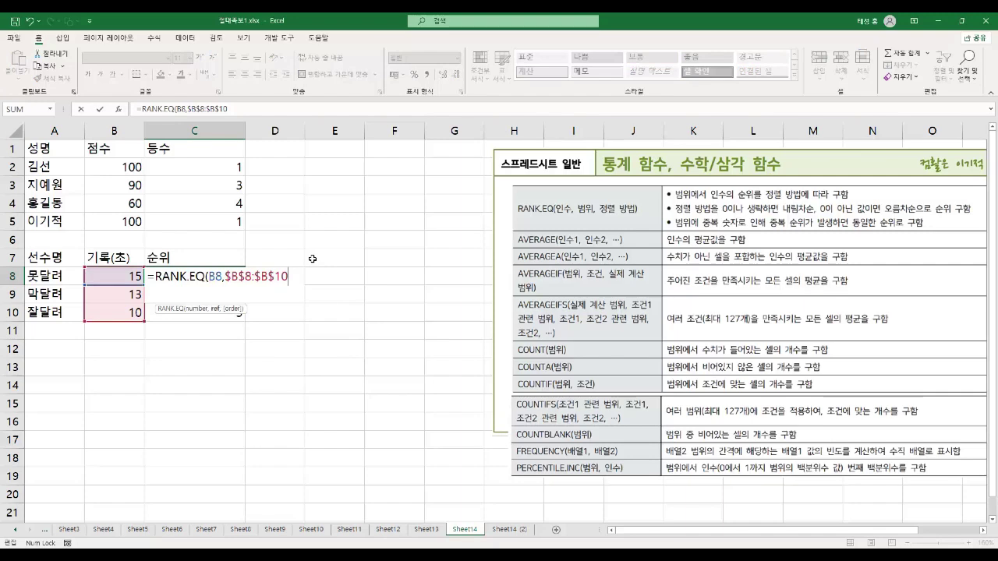
pyautogui.write(',')
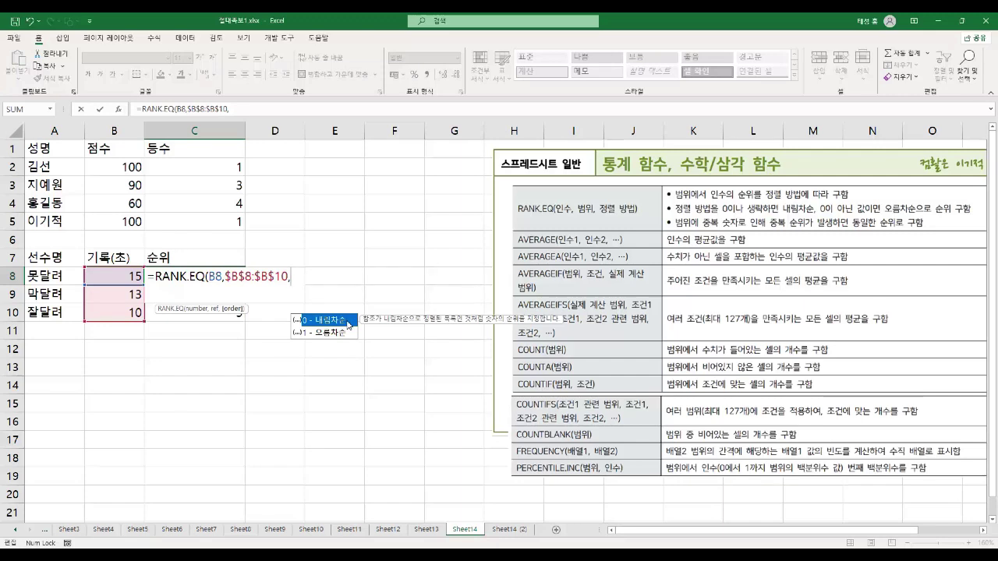
pyautogui.write('1)')
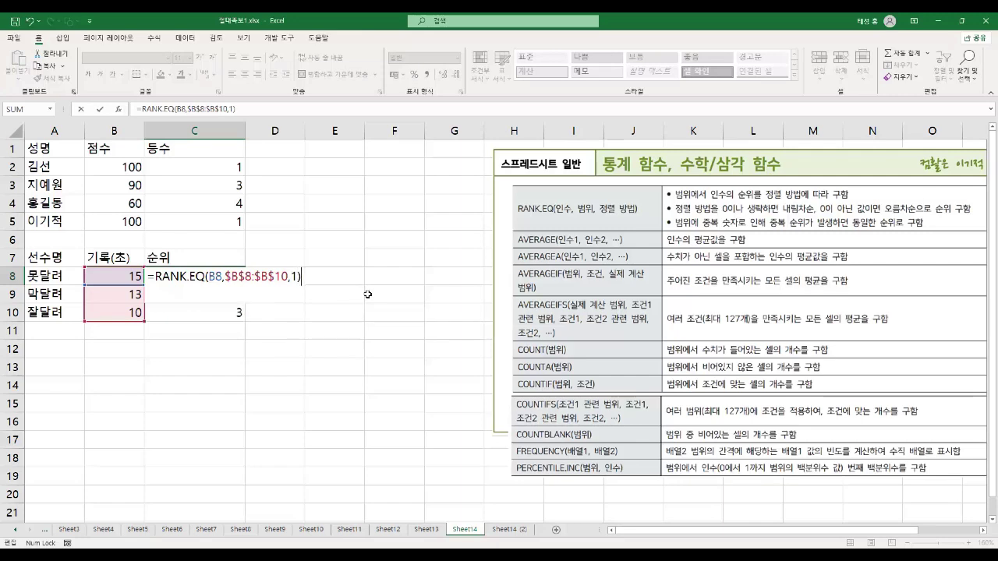
pyautogui.press('Return')
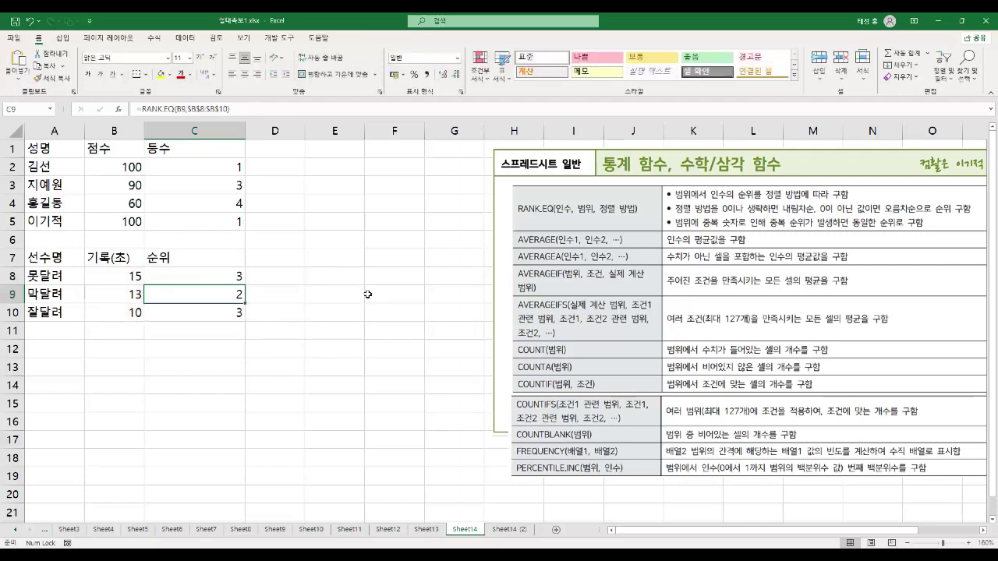
pyautogui.click(222, 276)
pyautogui.moveTo(245, 286); pyautogui.dragTo(246, 316)
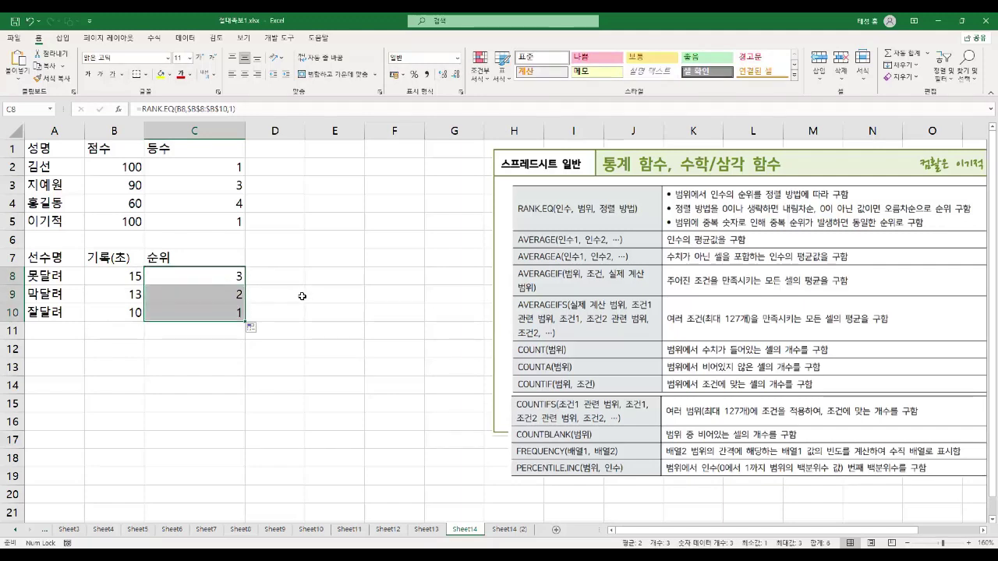
pyautogui.click(216, 280)
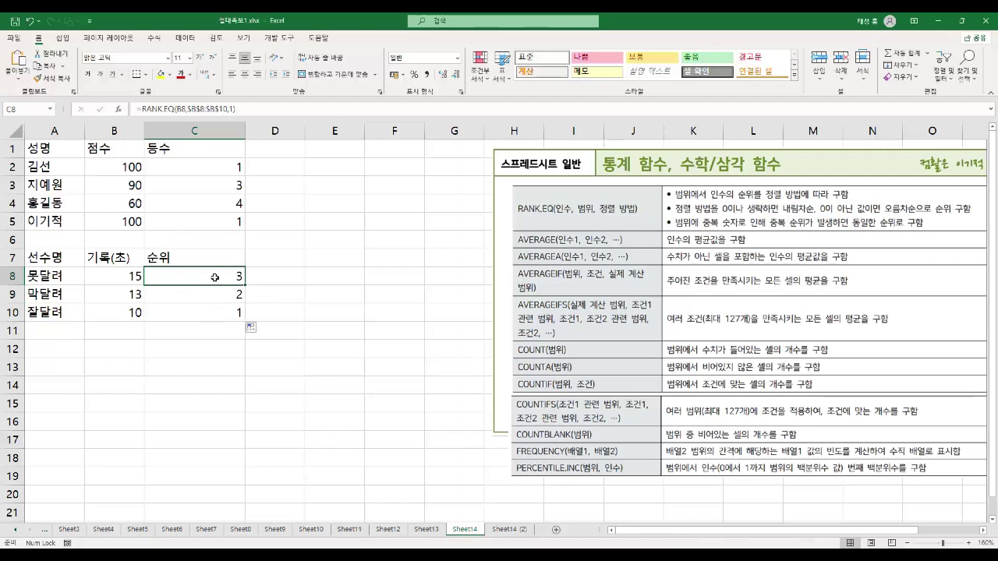
pyautogui.doubleClick(216, 279)
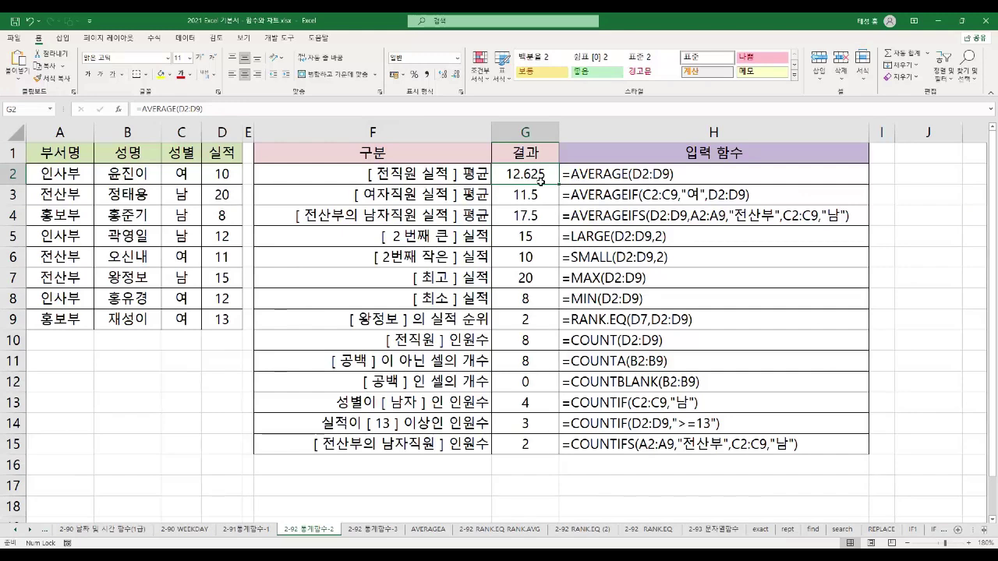
# Inspect the AVERAGE(D2:D9) formula in G2 and the performance range in column D that it references.
pyautogui.doubleClick(541, 180)
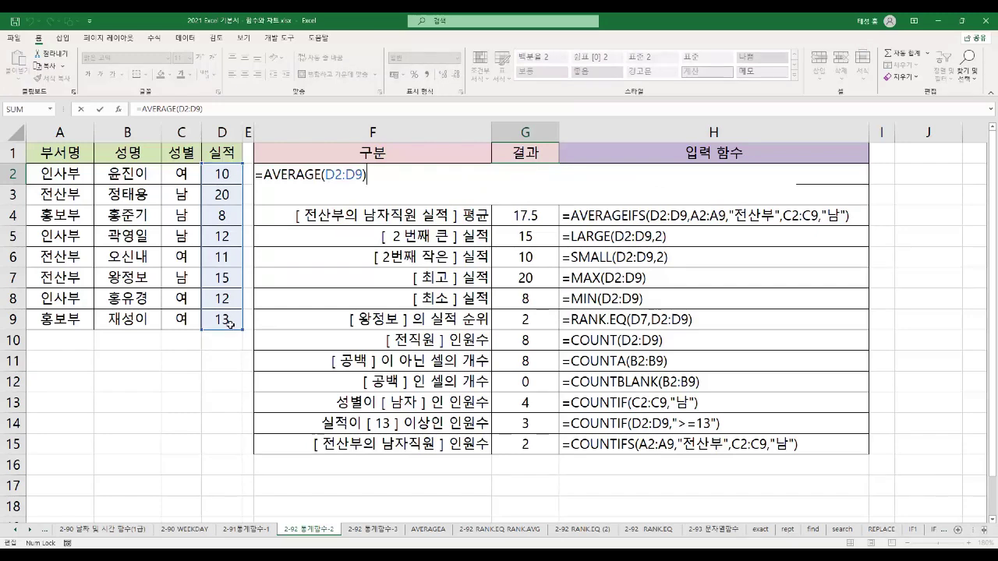
pyautogui.hotkey('ctrl', 'Return')
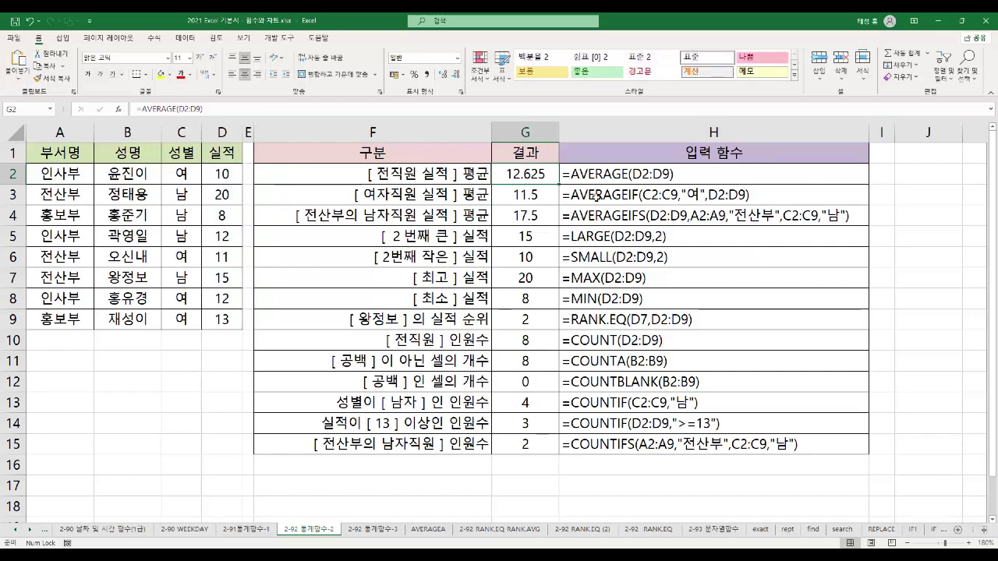
# Inspect the AVERAGEIF(C2:C9,"여",D2:D9) formula in G3, matching the "여" rows in column C with their performance values in column D.
pyautogui.click(596, 197)
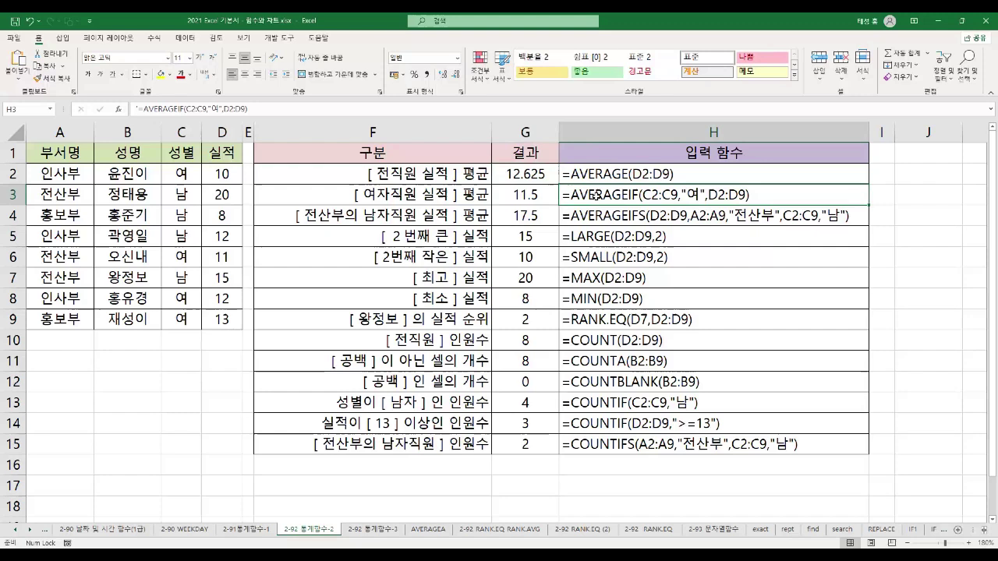
pyautogui.click(540, 197)
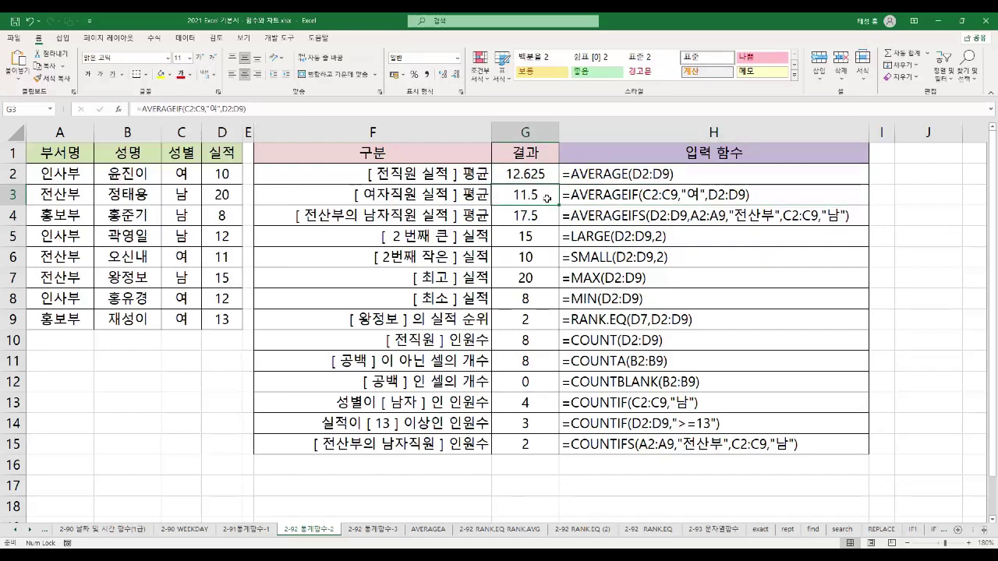
pyautogui.doubleClick(539, 198)
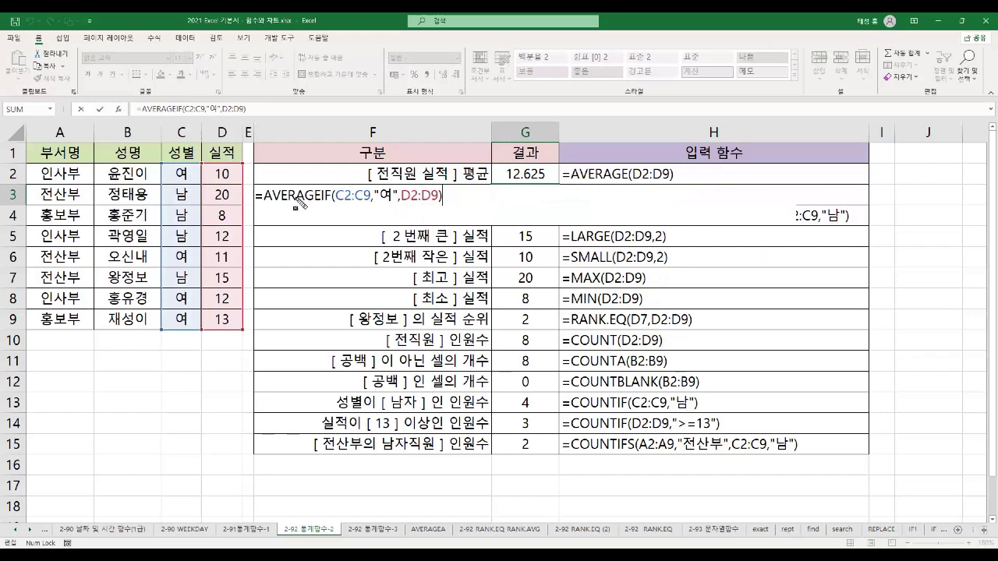
pyautogui.moveTo(265, 195); pyautogui.dragTo(331, 204)
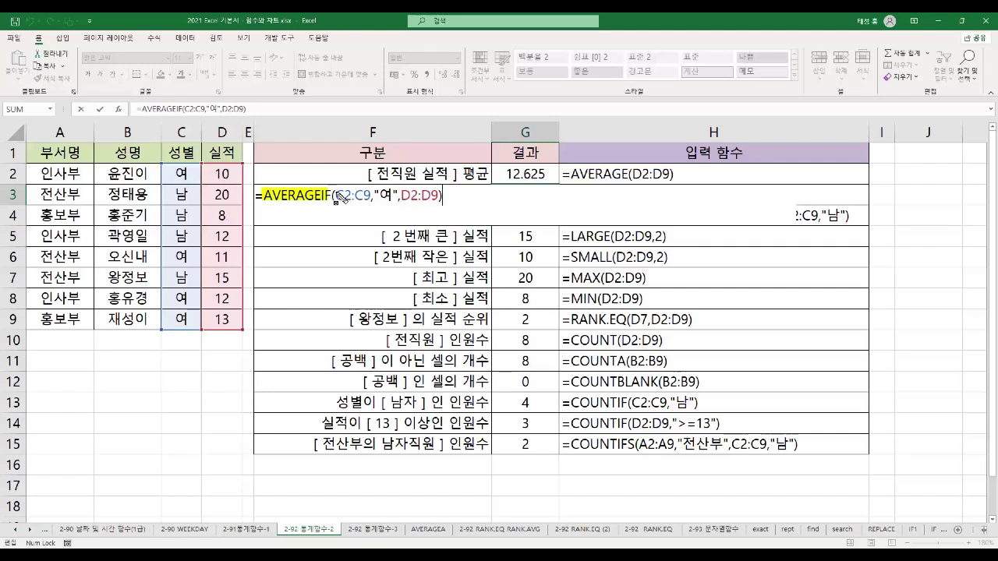
pyautogui.moveTo(337, 195); pyautogui.dragTo(399, 209)
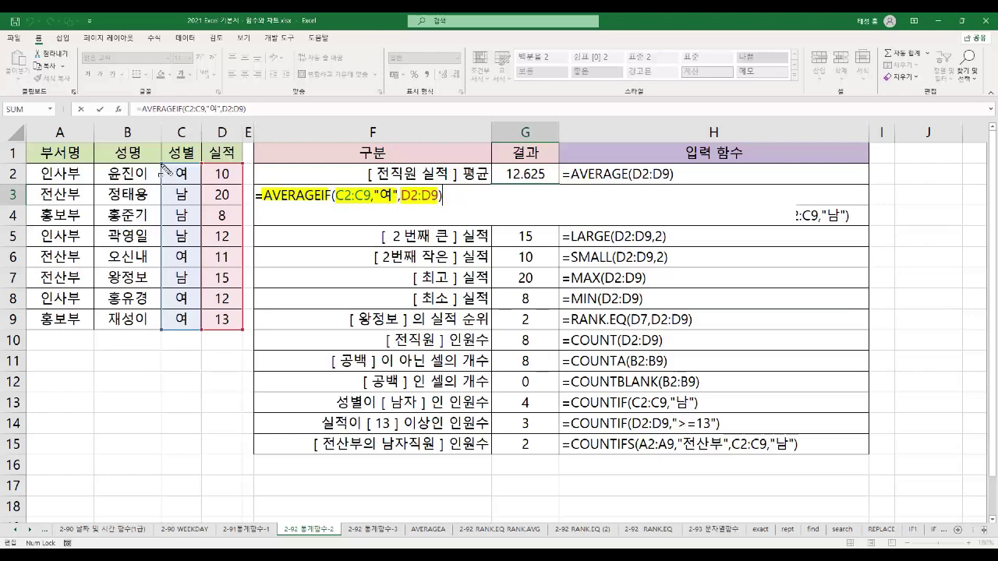
pyautogui.moveTo(166, 162); pyautogui.dragTo(236, 185)
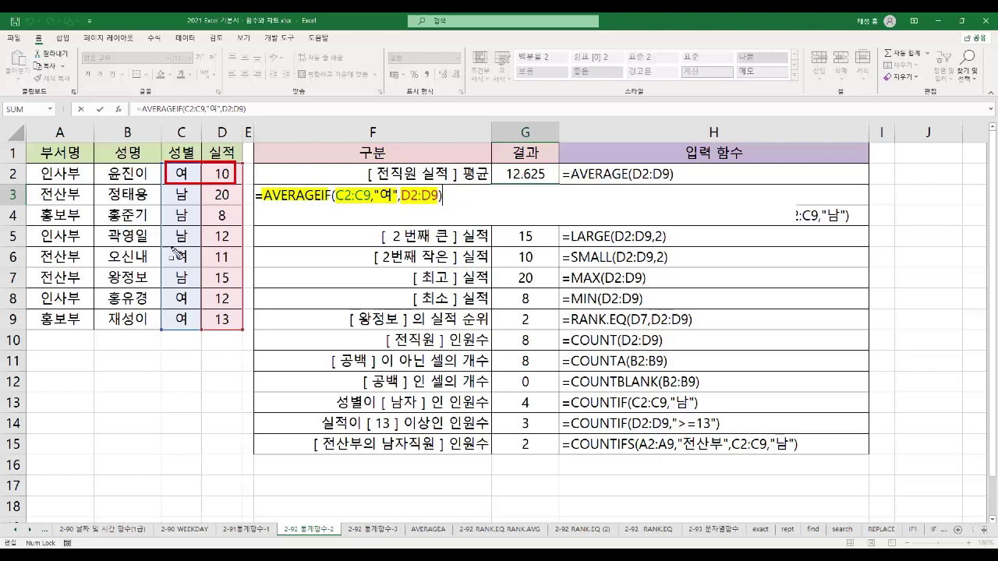
pyautogui.moveTo(170, 248); pyautogui.dragTo(237, 267)
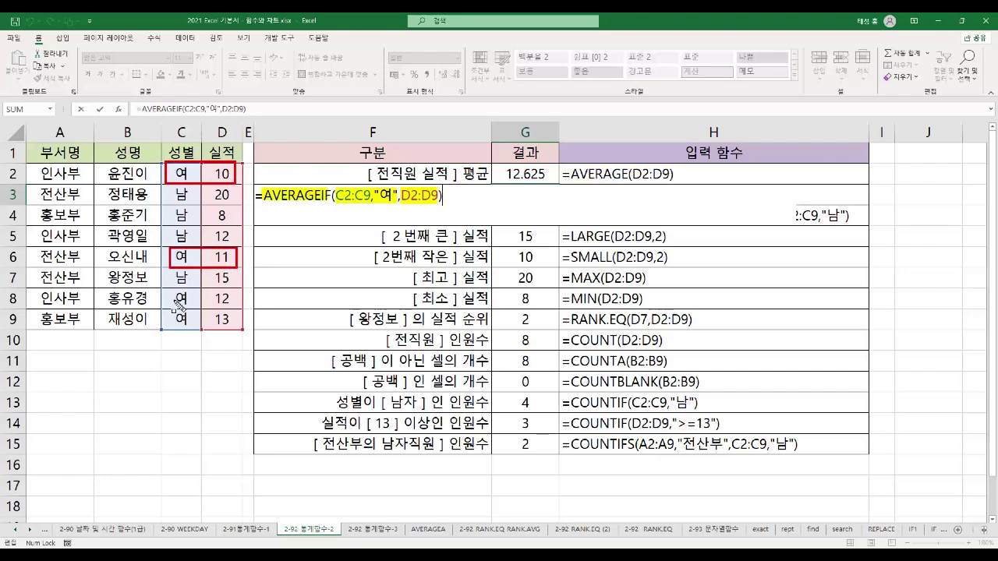
pyautogui.moveTo(169, 289)
pyautogui.mouseDown()
pyautogui.moveTo(212, 337)
pyautogui.moveTo(240, 331)
pyautogui.mouseUp()
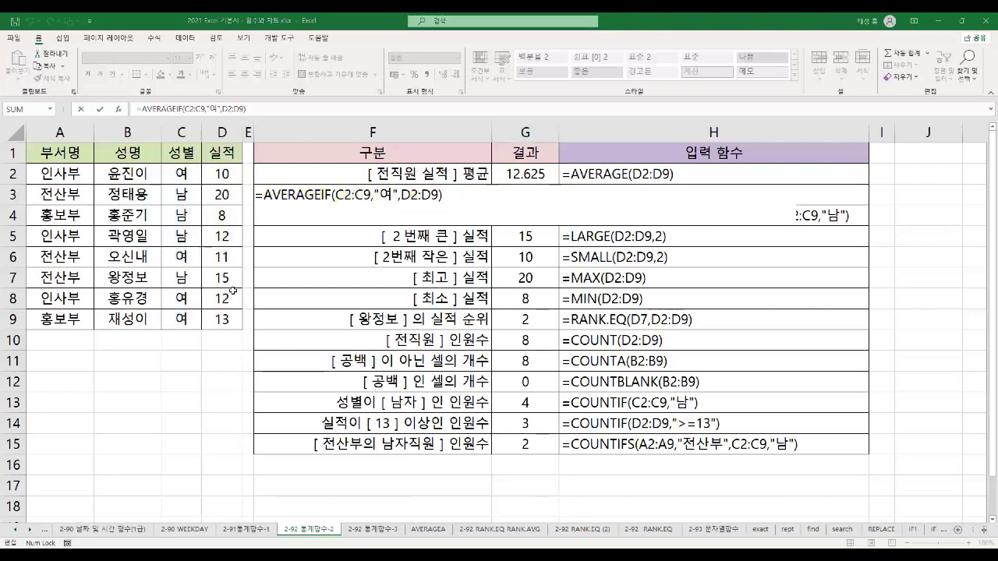
pyautogui.press('Return')
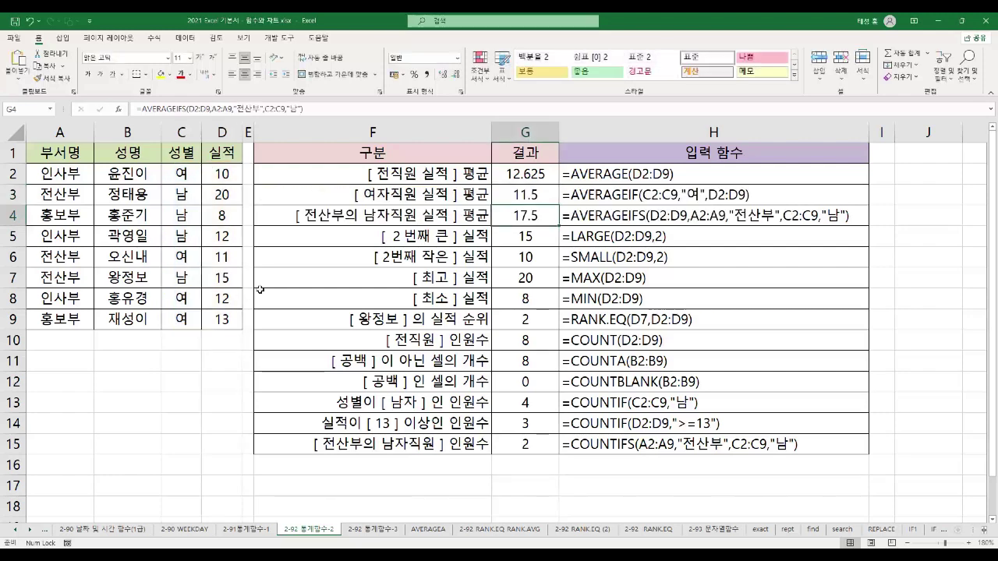
pyautogui.click(531, 197)
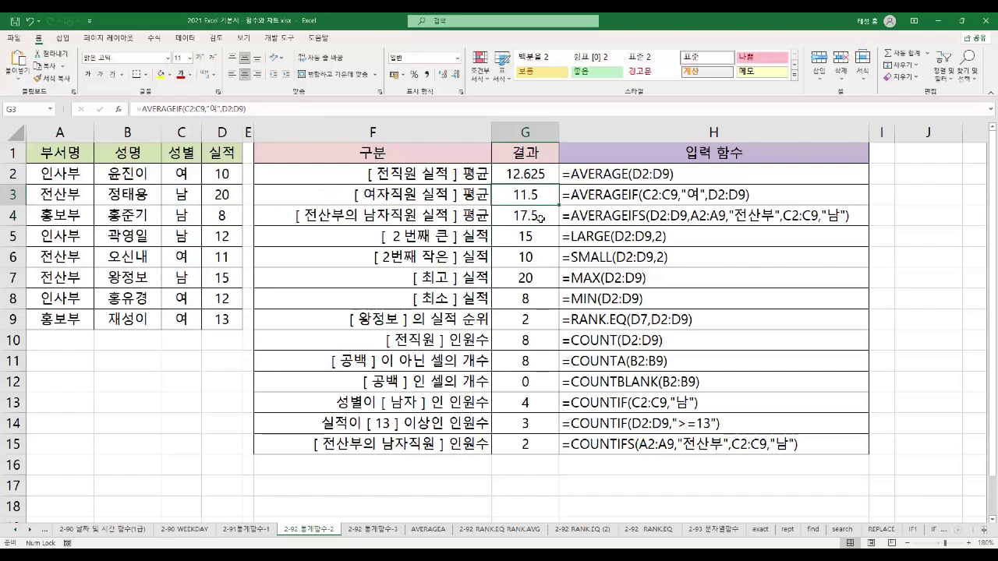
# Inspect the AVERAGEIFS formula in G4: average range D2:D9, followed by the condition pairs A2:A9 "전산부" and C2:C9 "남".
pyautogui.click(532, 220)
pyautogui.doubleClick(531, 221)
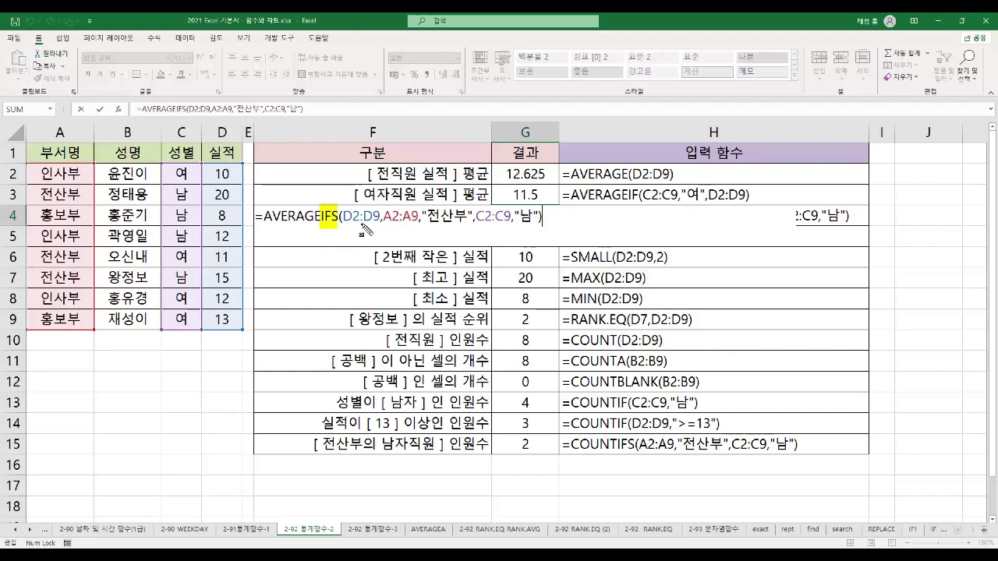
pyautogui.moveTo(344, 226); pyautogui.dragTo(378, 228)
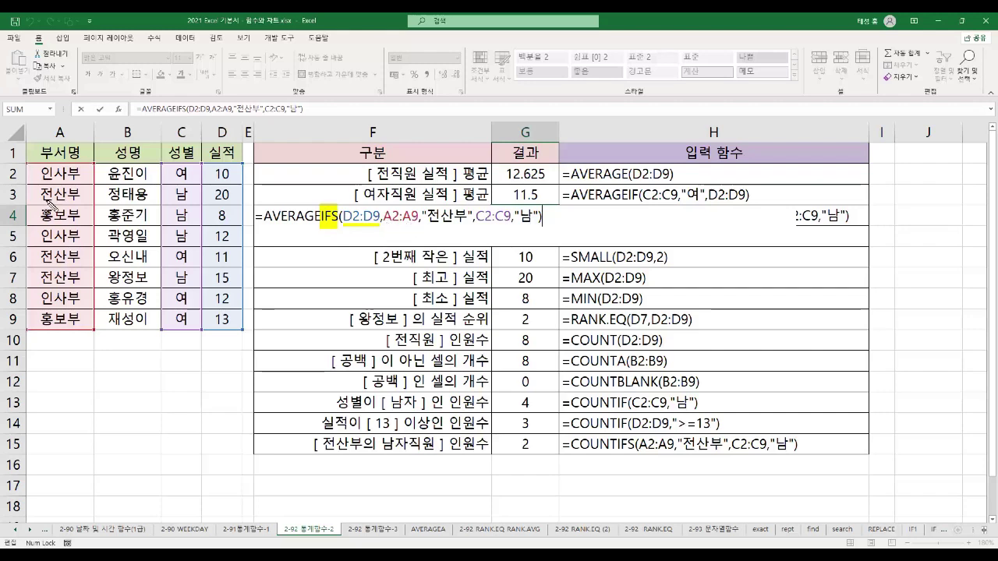
pyautogui.moveTo(382, 220); pyautogui.dragTo(471, 227)
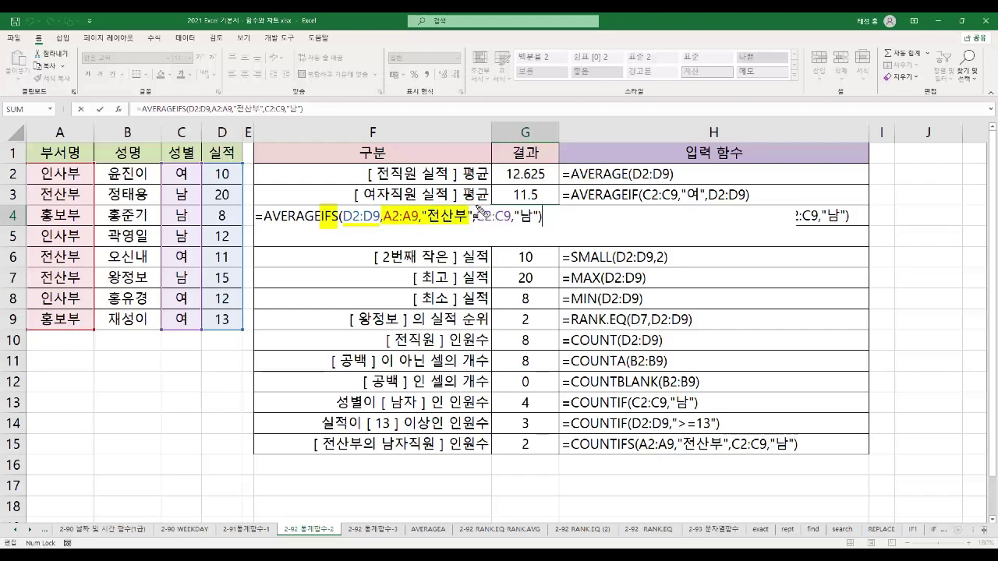
pyautogui.moveTo(478, 219); pyautogui.dragTo(537, 228)
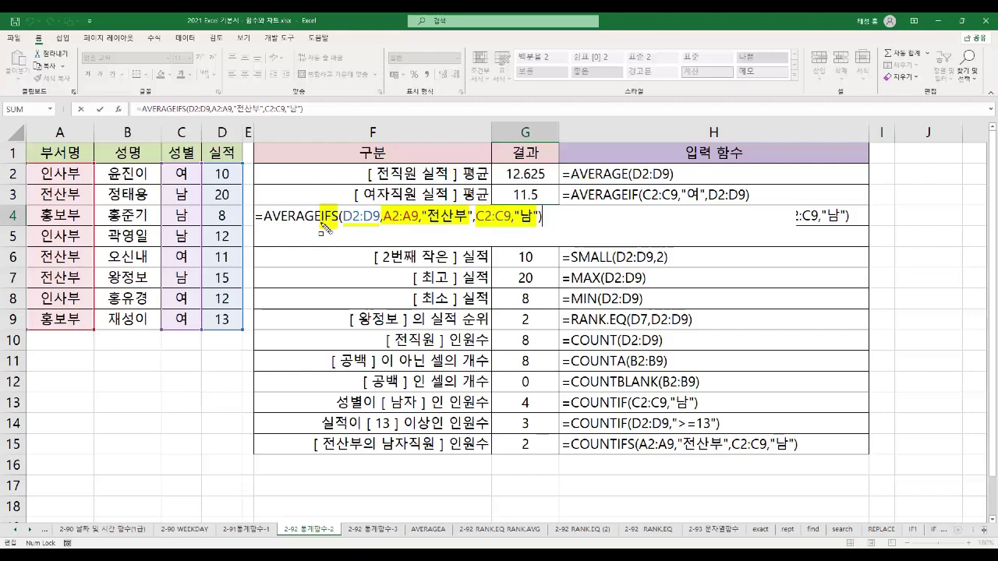
pyautogui.moveTo(321, 225); pyautogui.dragTo(383, 227)
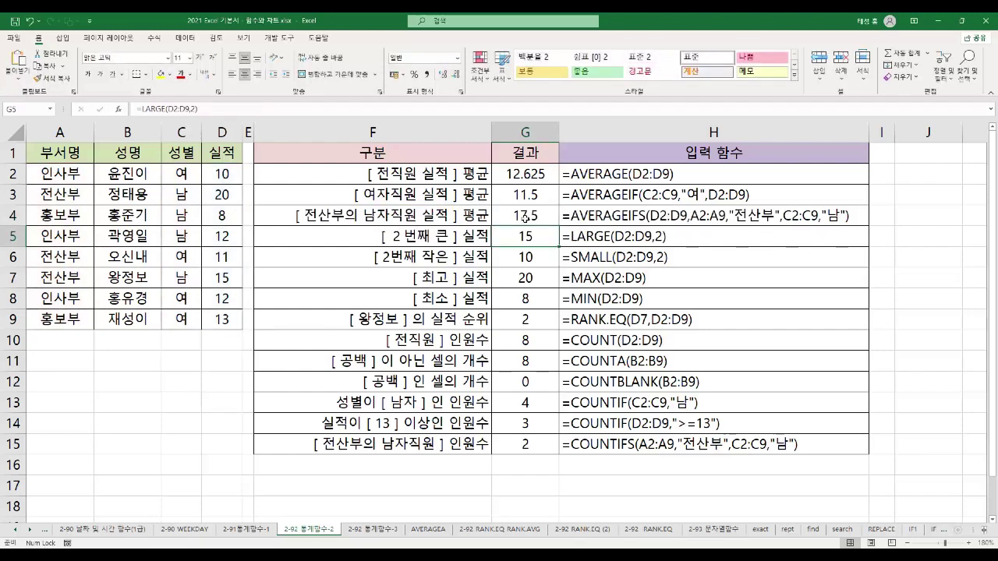
pyautogui.click(524, 219)
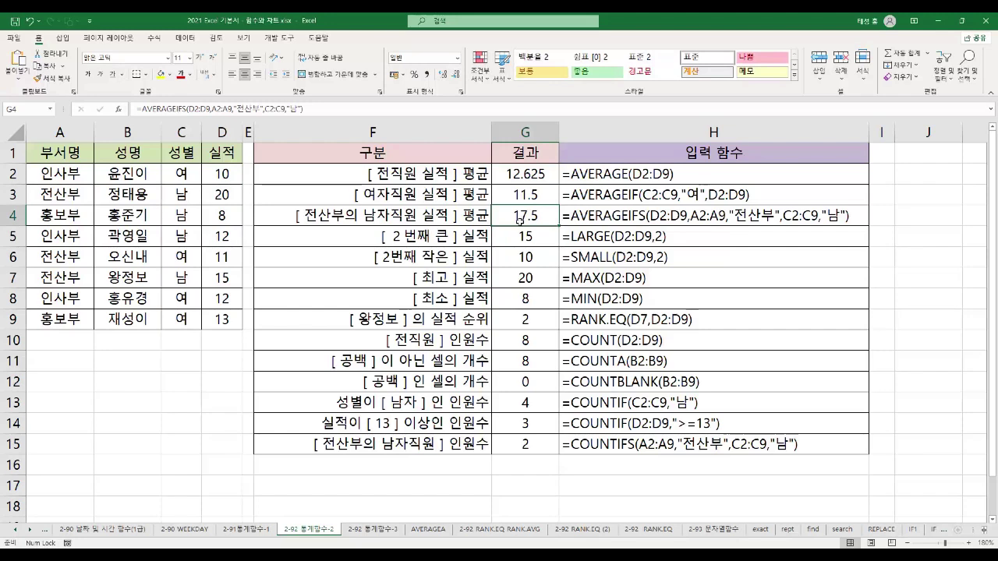
# Examine the ranges referenced by the COUNT(D2:D9) formula in G10 and the COUNTA(B2:B9) formula in G11.
pyautogui.click(527, 341)
pyautogui.doubleClick(528, 342)
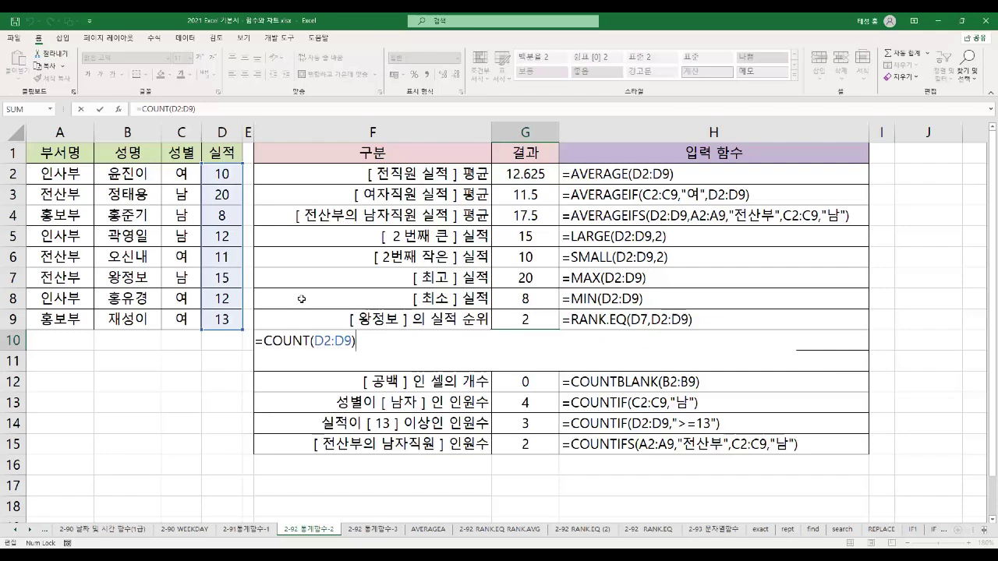
pyautogui.press('Escape')
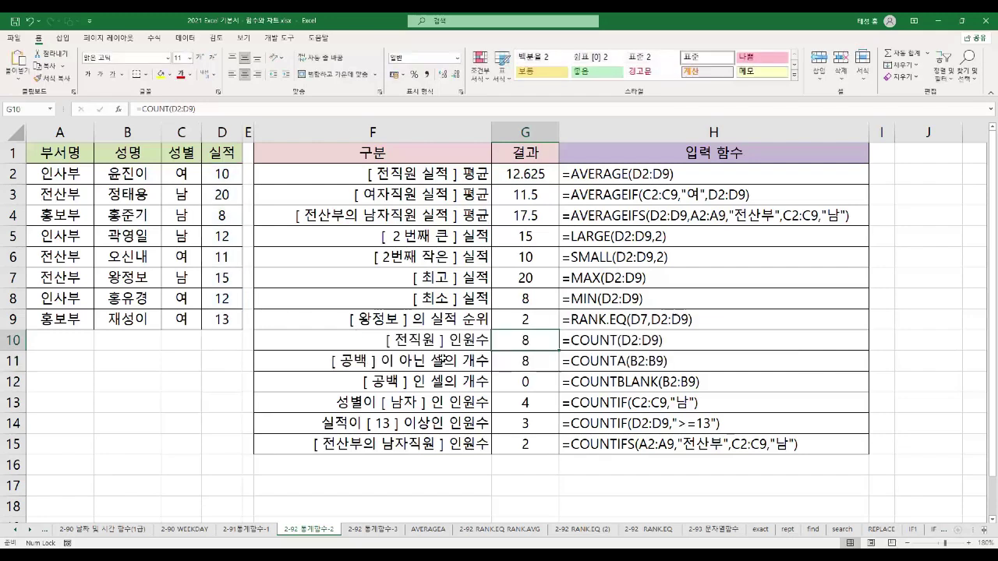
pyautogui.click(524, 362)
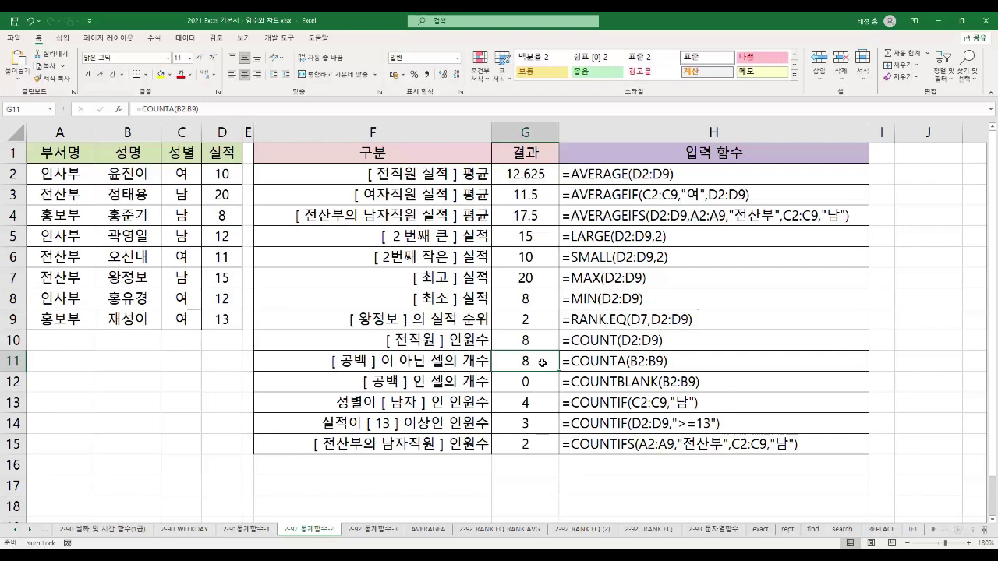
pyautogui.doubleClick(499, 360)
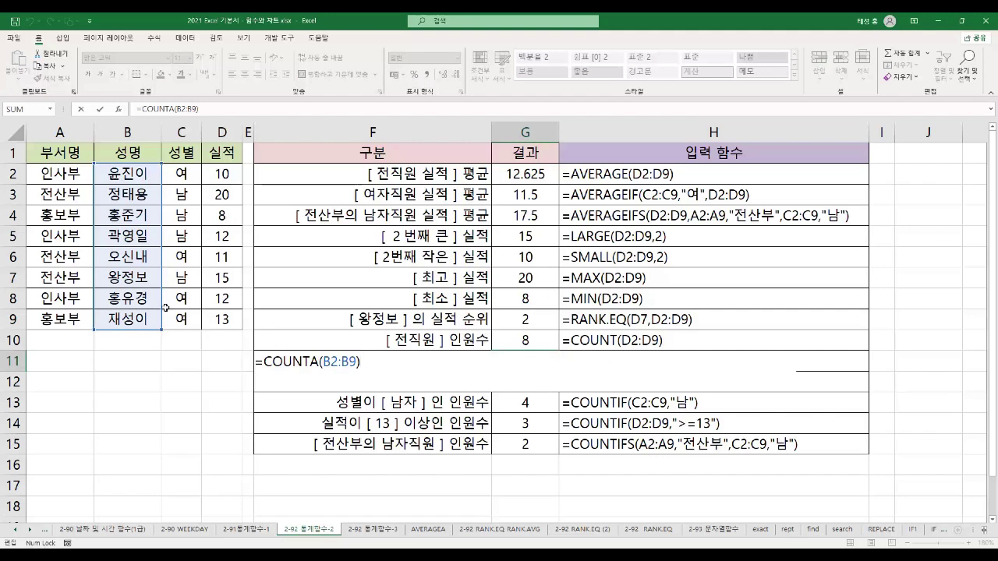
pyautogui.hotkey('ctrl', 'Return')
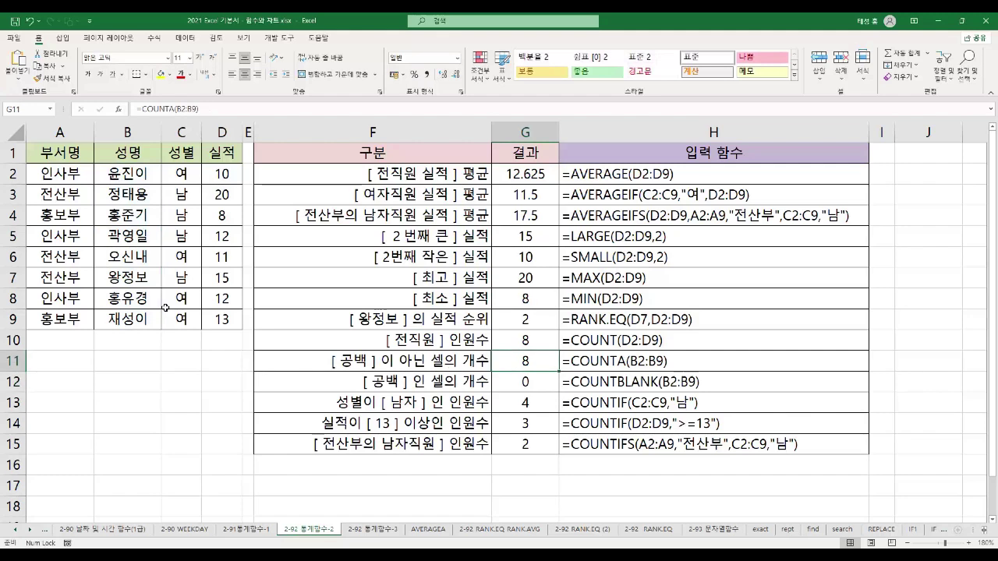
# Examine the name range that the COUNTBLANK(B2:B9) formula in G12 references.
pyautogui.press('Down')
pyautogui.press('F2')
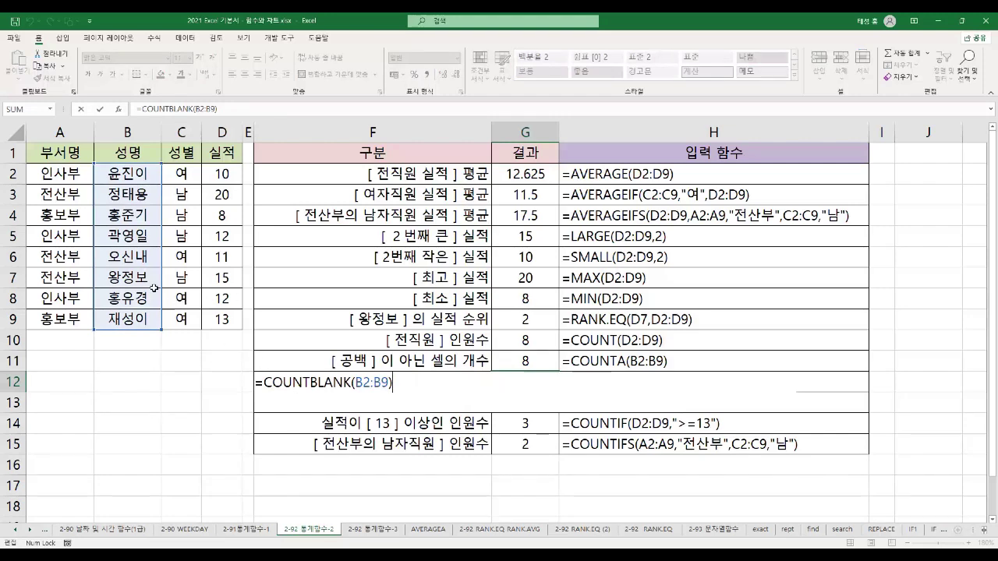
pyautogui.press('Return')
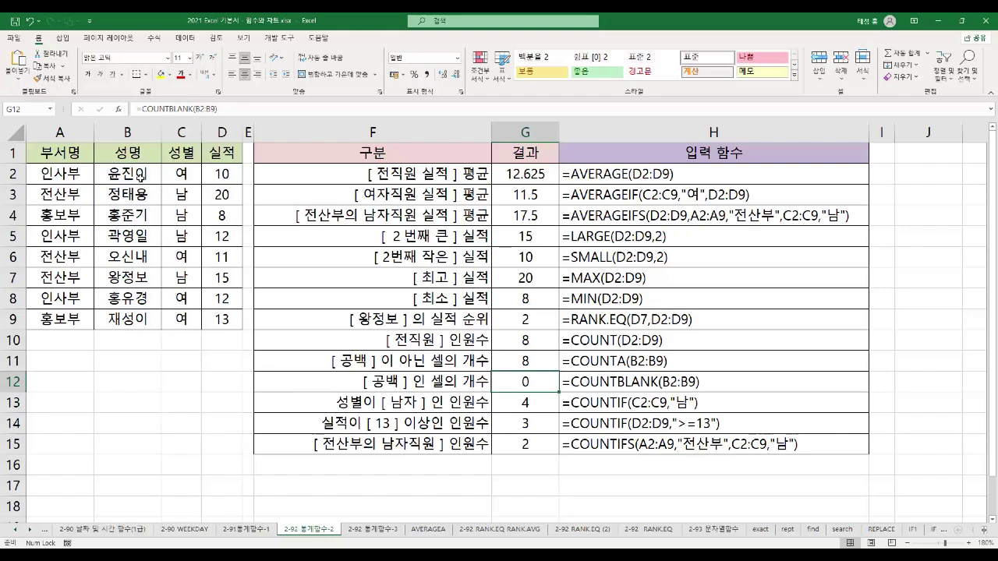
# Clear the name in B2 and recheck the COUNTBLANK(B2:B9) formula in G12.
pyautogui.click(140, 175)
pyautogui.press('Delete')
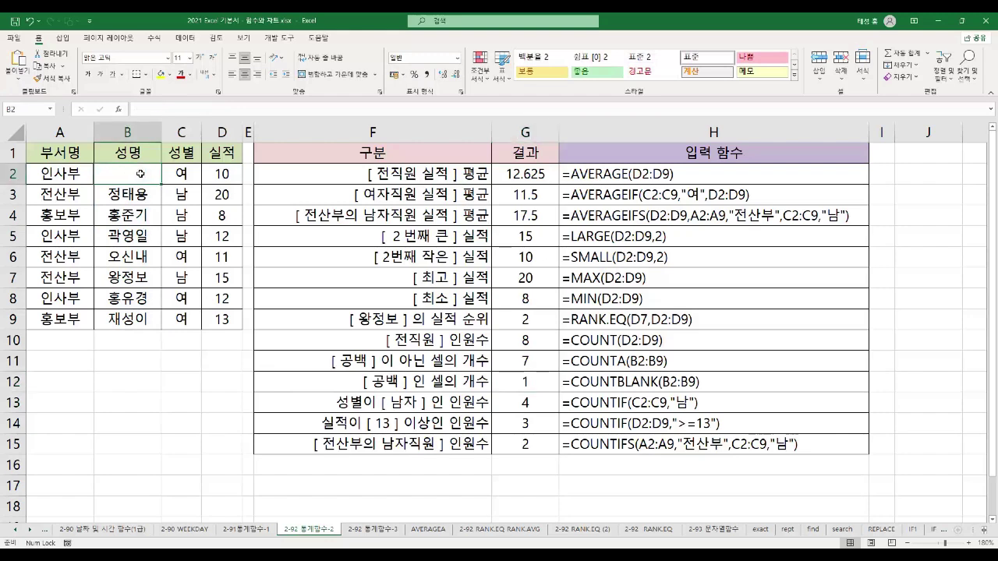
pyautogui.click(526, 383)
pyautogui.doubleClick(526, 384)
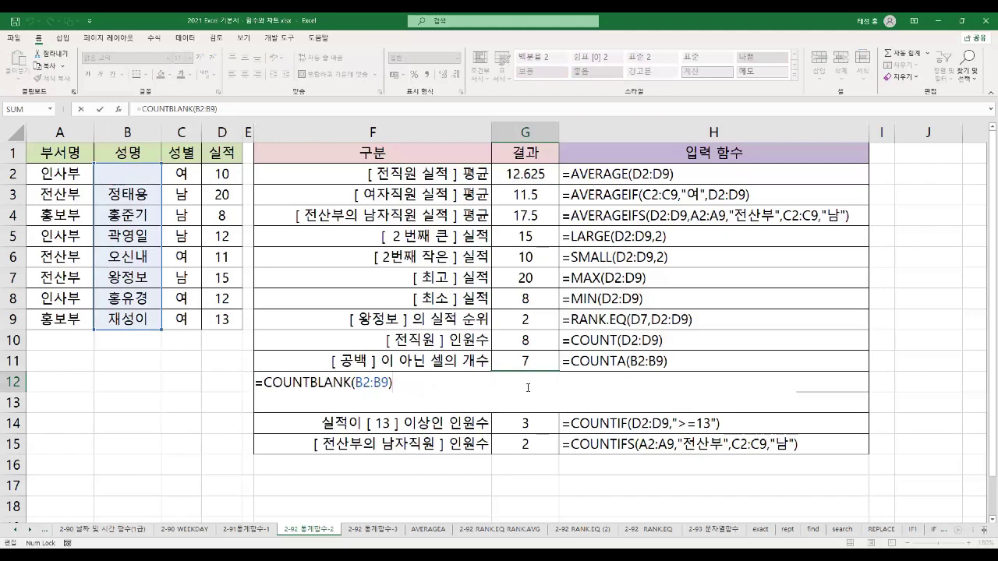
pyautogui.press('Escape')
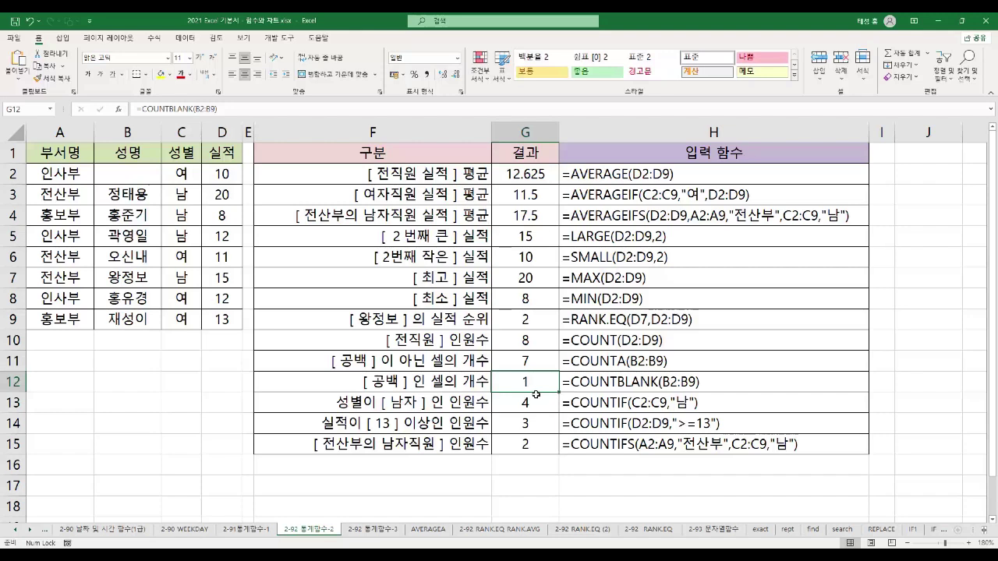
# Inspect the COUNTIF(C2:C9,"남") formula in G13, checking its gender range and the "남" criterion.
pyautogui.click(543, 402)
pyautogui.doubleClick(544, 402)
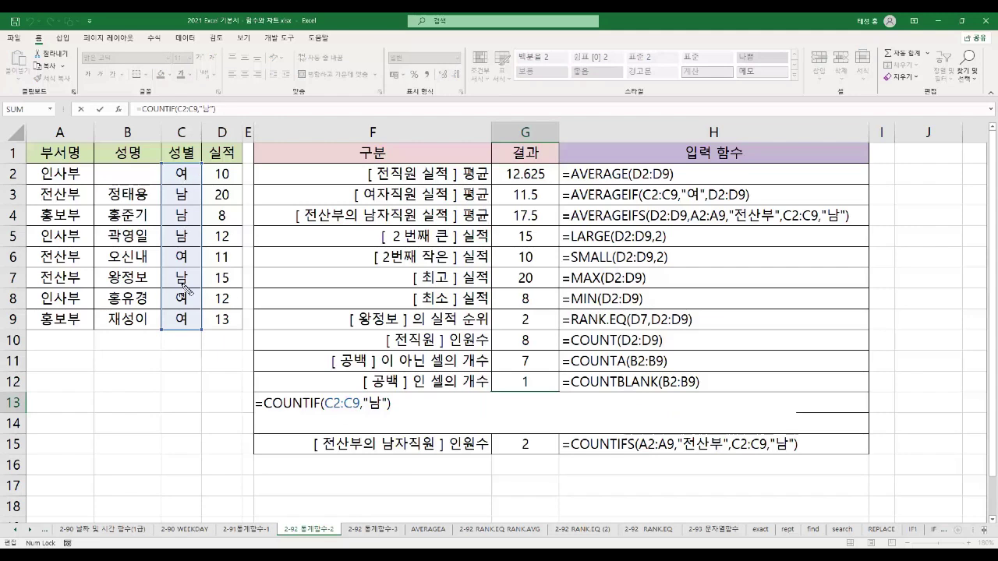
pyautogui.moveTo(365, 399); pyautogui.dragTo(396, 419)
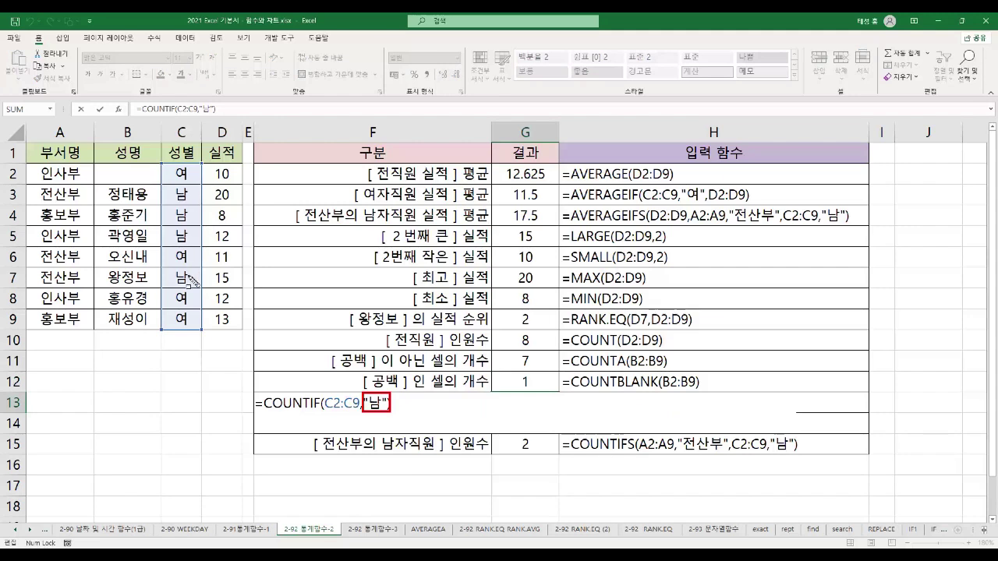
pyautogui.press('Escape')
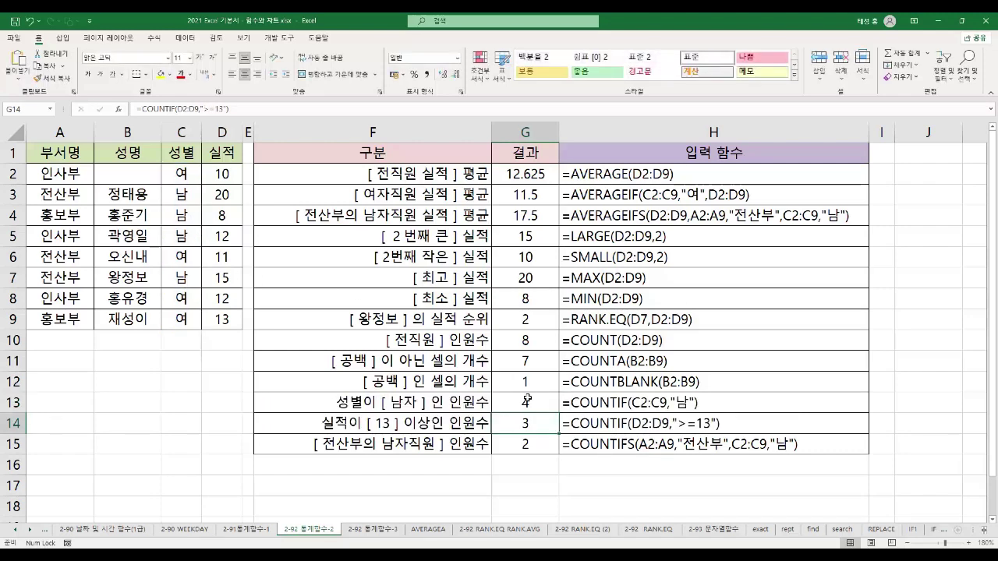
pyautogui.click(527, 401)
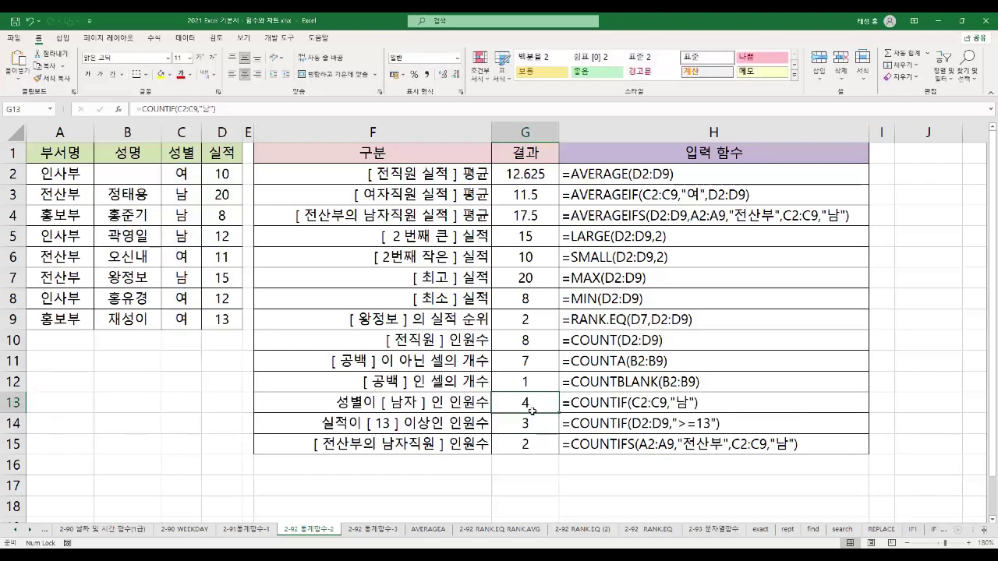
# Inspect the COUNTIF(D2:D9,">=13") formula in G14, checking its performance range and the ">=13" criterion.
pyautogui.click(525, 425)
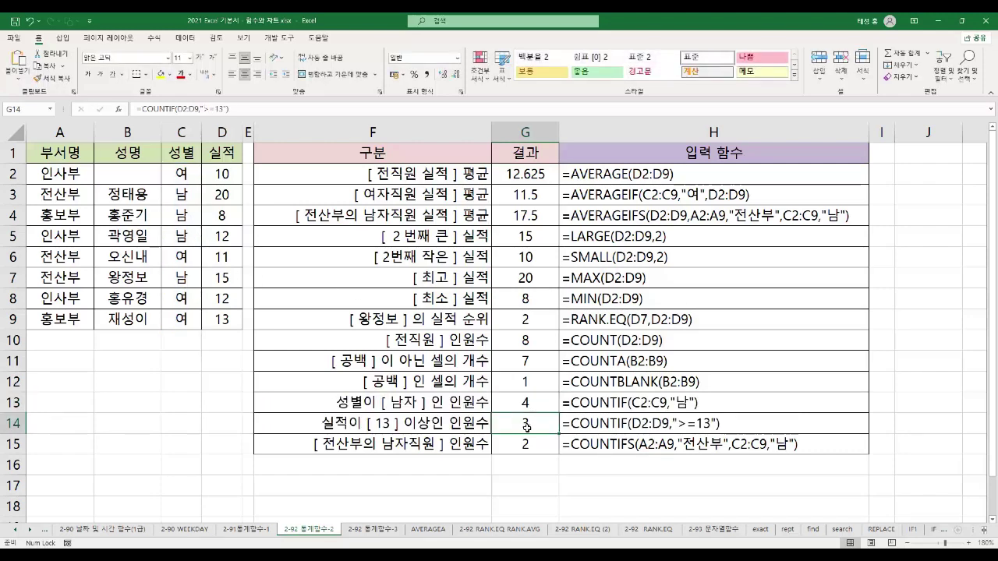
pyautogui.doubleClick(525, 425)
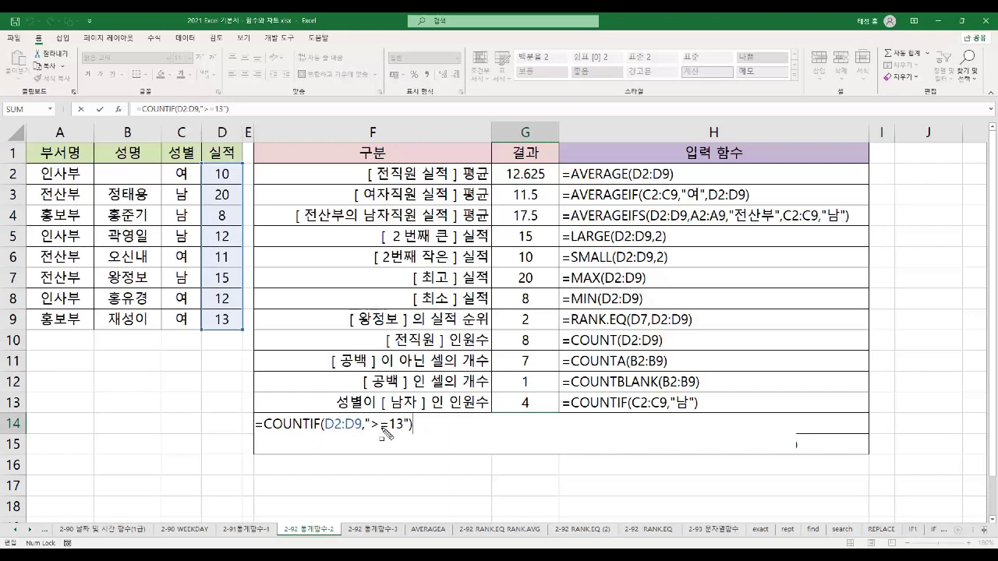
pyautogui.moveTo(364, 424); pyautogui.dragTo(407, 439)
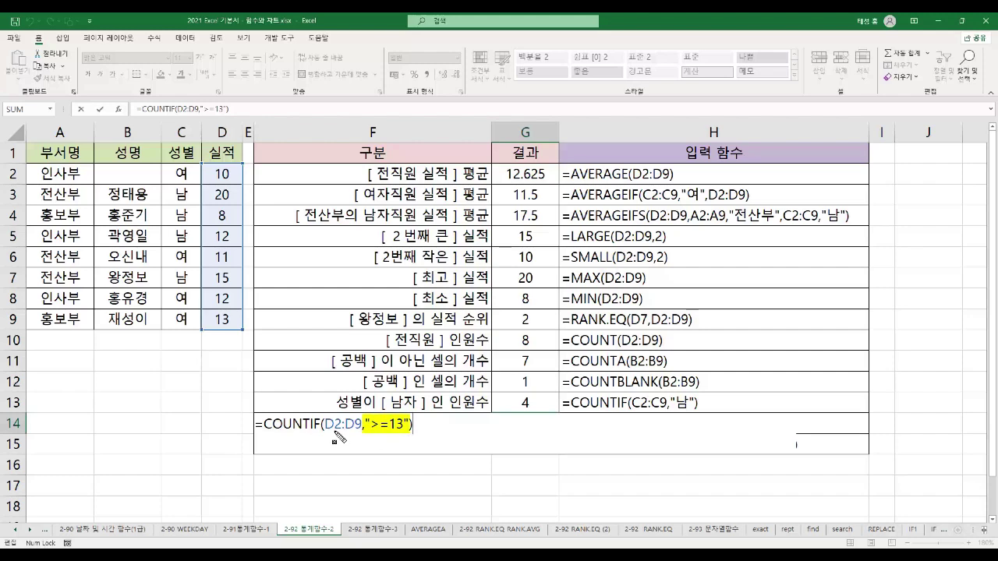
pyautogui.press('Escape')
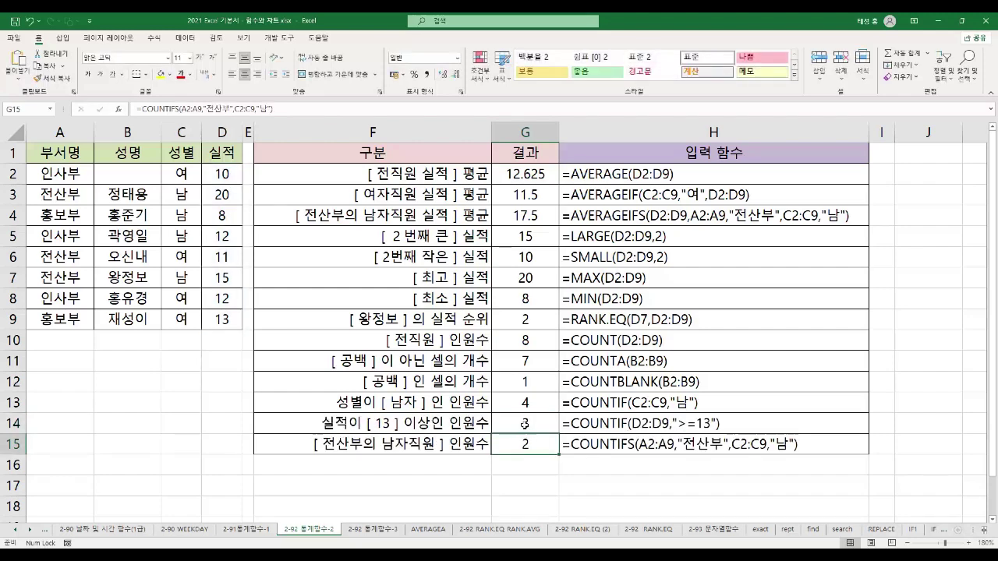
# Inspect the COUNTIFS(A2:A9,"전산부",C2:C9,"남") formula in G15, checking its department and gender condition pairs.
pyautogui.doubleClick(532, 445)
pyautogui.moveTo(307, 441); pyautogui.dragTo(333, 452)
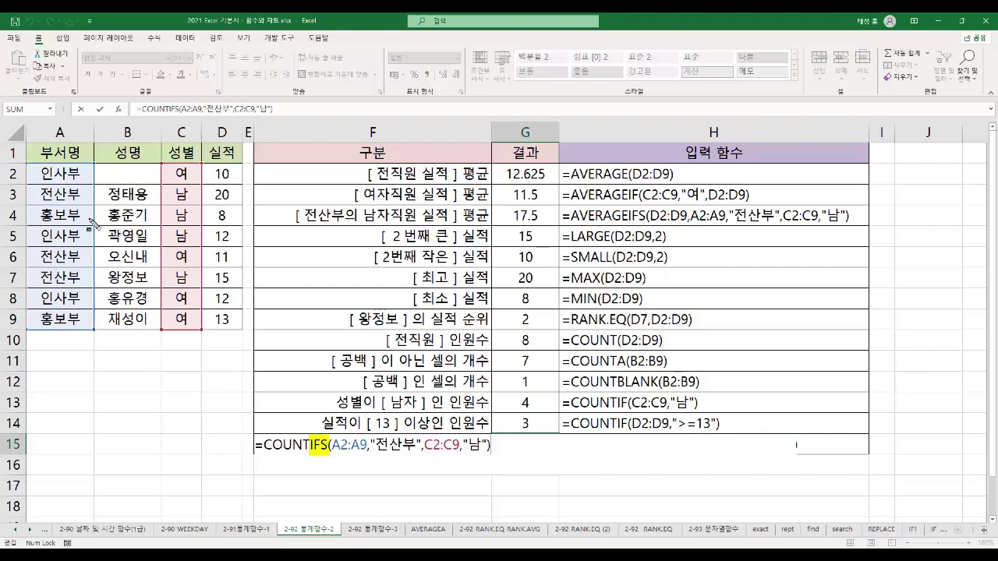
pyautogui.moveTo(333, 445); pyautogui.dragTo(489, 446)
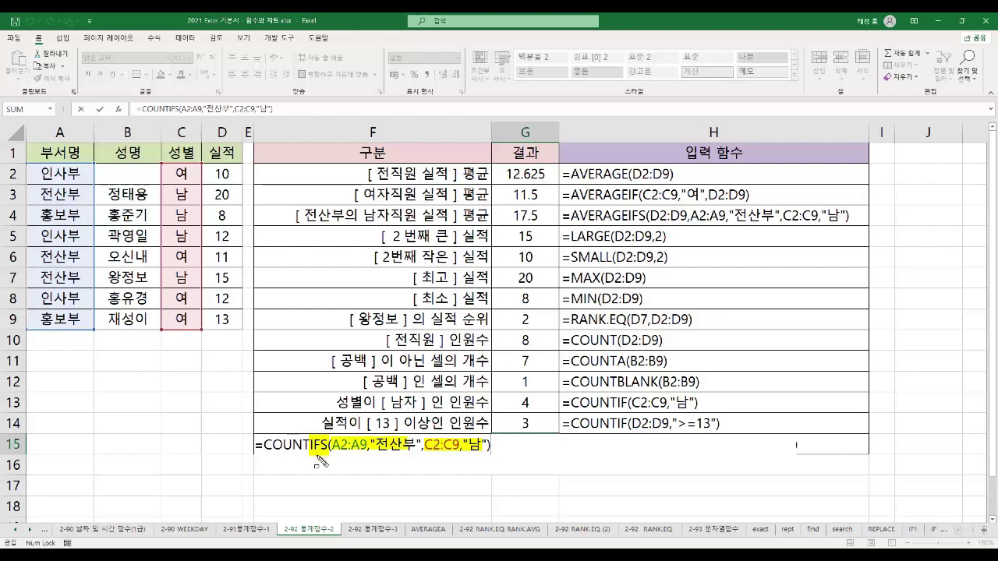
pyautogui.moveTo(308, 455); pyautogui.dragTo(328, 455)
pyautogui.press('Return')
pyautogui.click(525, 444)
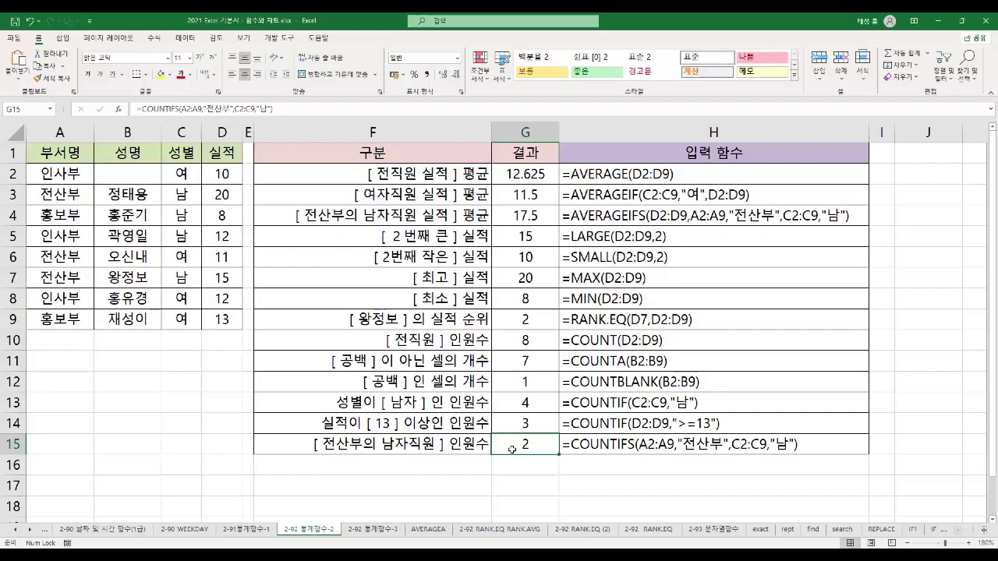
# Switch to the function reference PDF in Edge and review the SUM and SUMIF entries, including SUMIF's condition and sum range arguments.
pyautogui.hotkey('alt', 'Tab')
pyautogui.moveTo(51, 214); pyautogui.dragTo(92, 227)
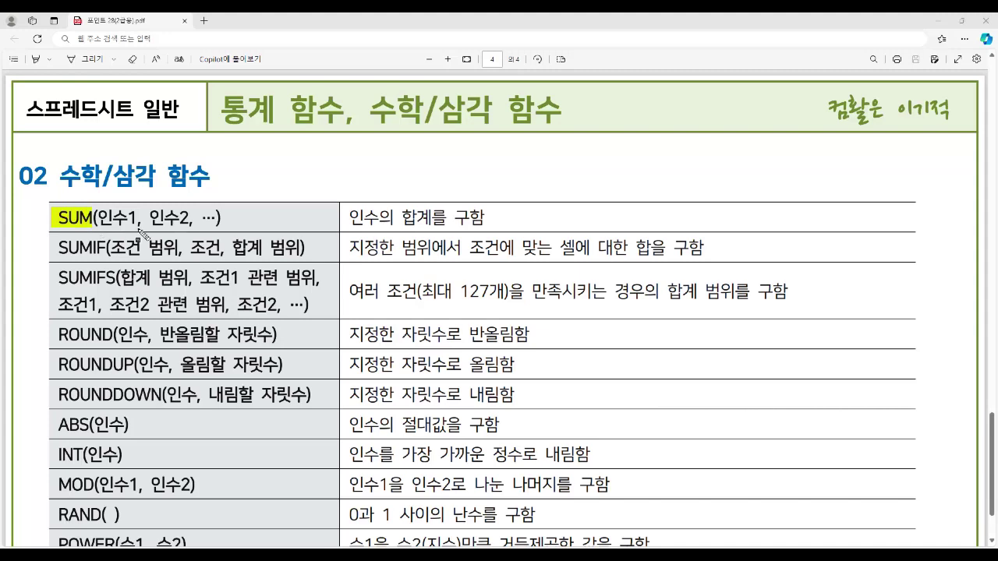
pyautogui.moveTo(402, 214); pyautogui.dragTo(431, 229)
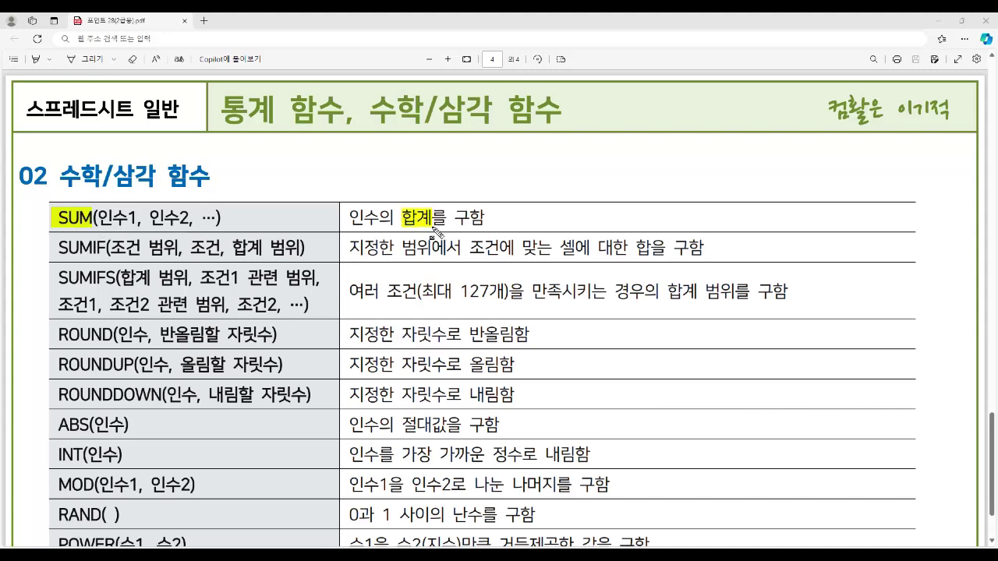
pyautogui.moveTo(56, 247)
pyautogui.mouseDown()
pyautogui.moveTo(86, 262)
pyautogui.moveTo(103, 256)
pyautogui.mouseUp()
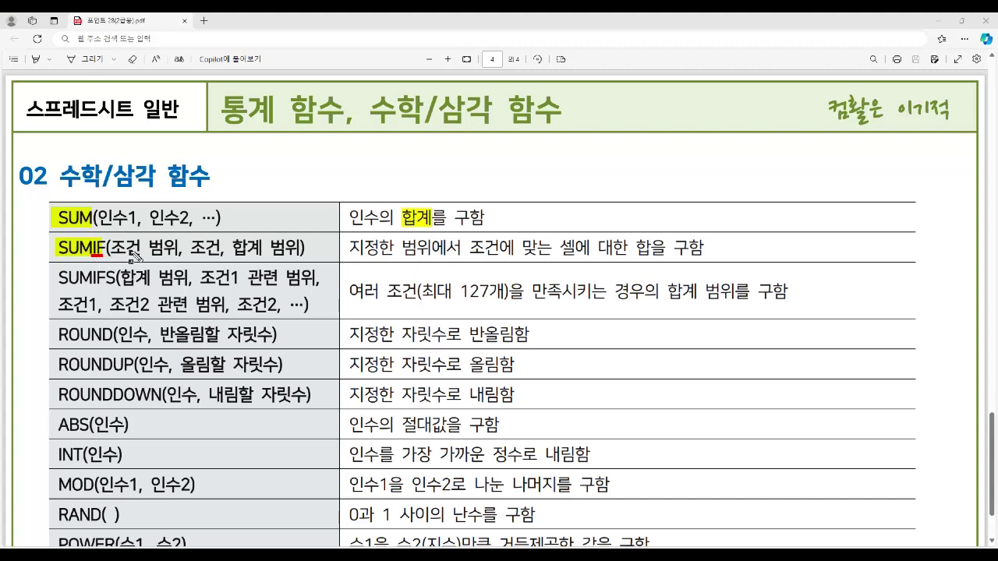
pyautogui.moveTo(160, 257); pyautogui.dragTo(219, 264)
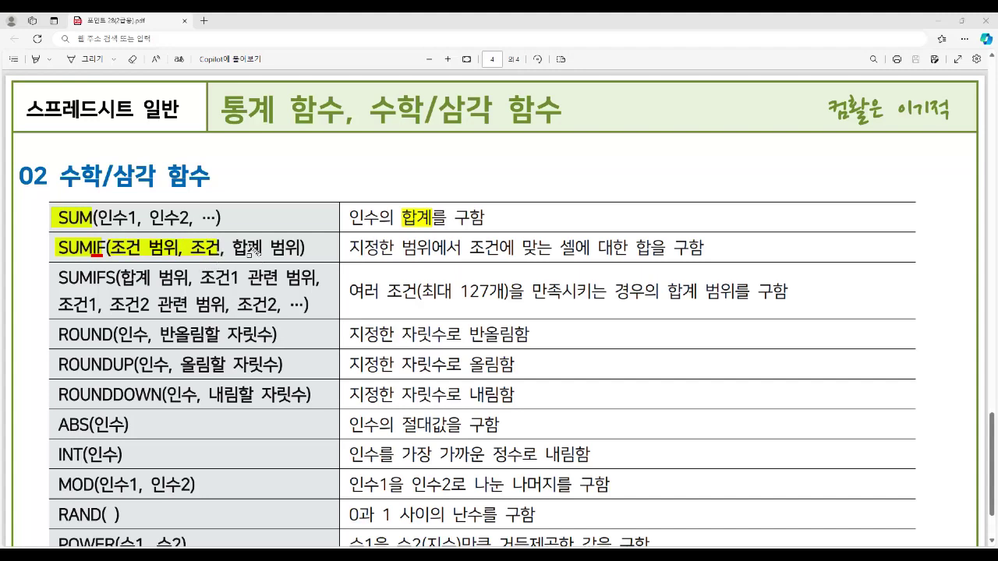
pyautogui.moveTo(230, 235)
pyautogui.mouseDown()
pyautogui.moveTo(305, 263)
pyautogui.moveTo(690, 263)
pyautogui.mouseUp()
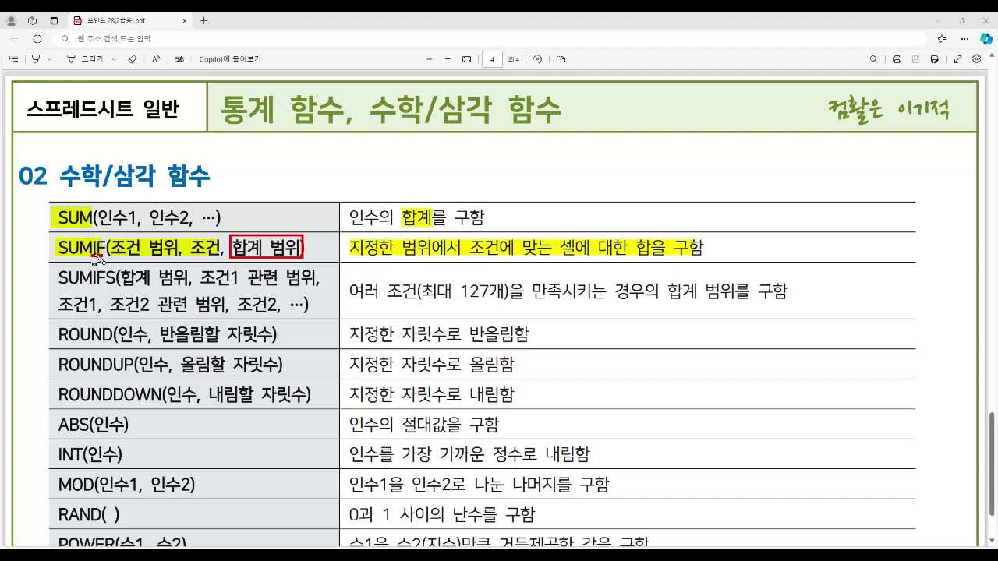
# Examine the SUMIFS entry's sum range and condition arguments, and compare the syntax of SUM, SUMIF and SUMIFS.
pyautogui.moveTo(58, 277); pyautogui.dragTo(114, 278)
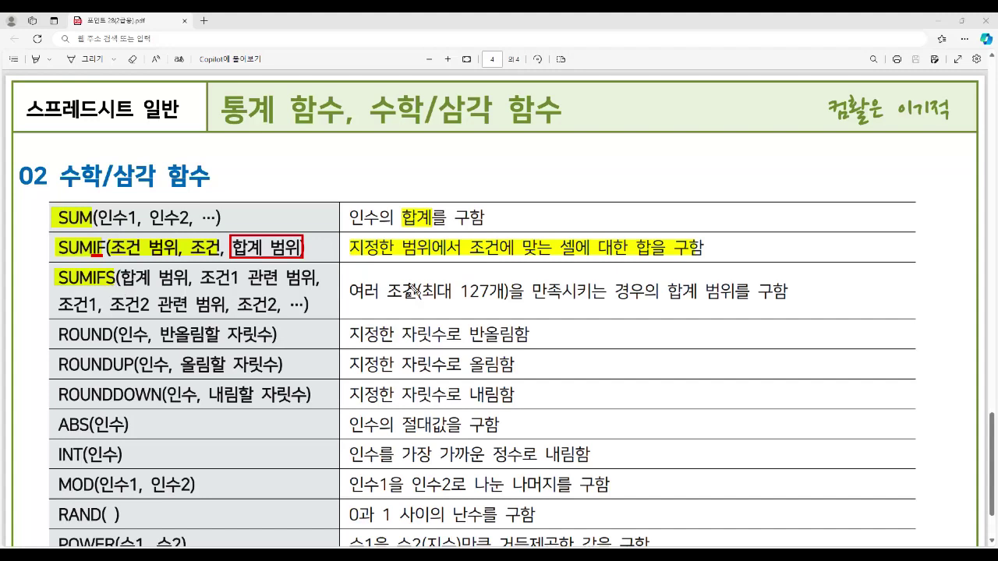
pyautogui.moveTo(350, 292); pyautogui.dragTo(499, 293)
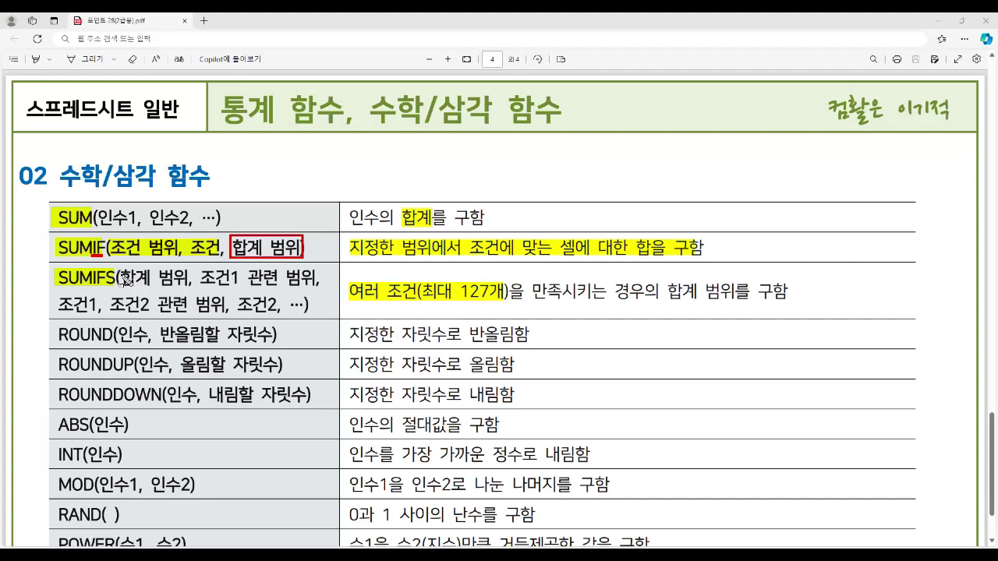
pyautogui.moveTo(120, 270); pyautogui.dragTo(192, 289)
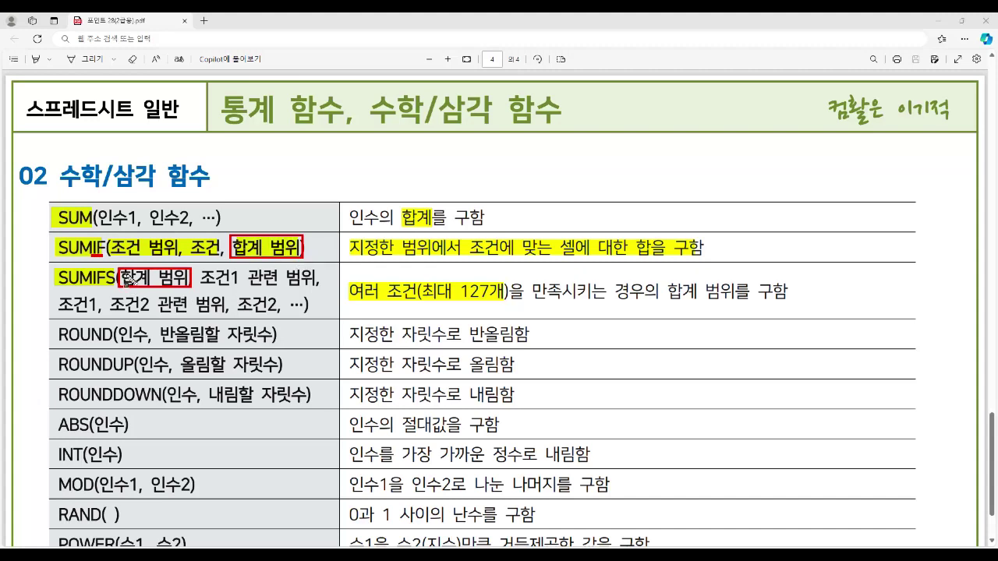
pyautogui.moveTo(133, 286); pyautogui.dragTo(187, 290)
pyautogui.moveTo(201, 279); pyautogui.dragTo(232, 285)
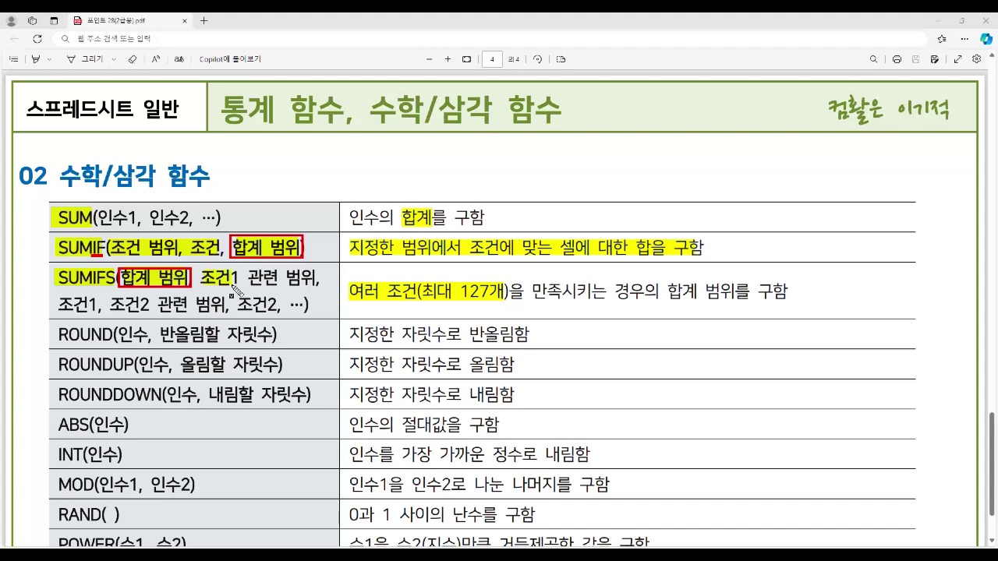
pyautogui.moveTo(60, 312); pyautogui.dragTo(278, 316)
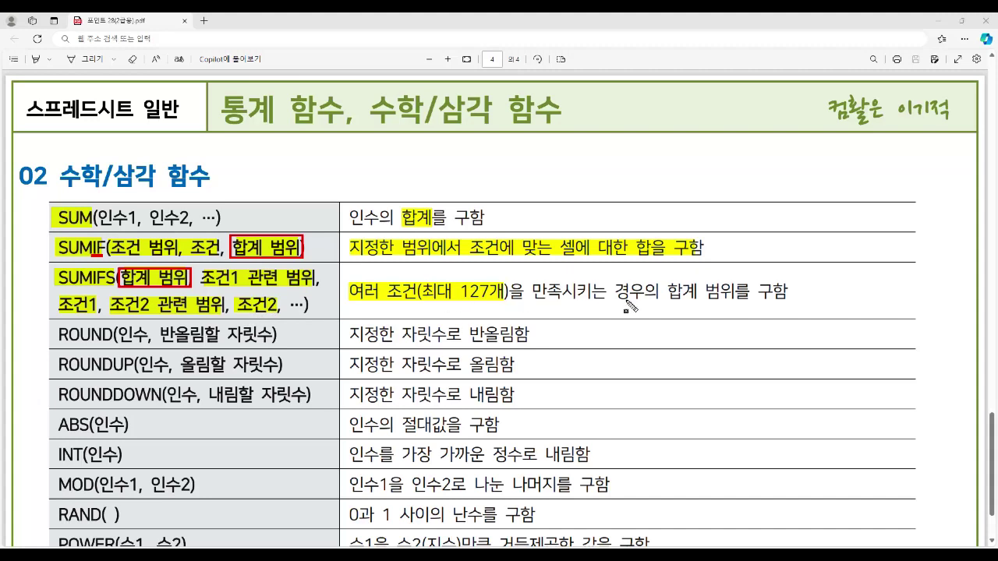
pyautogui.moveTo(668, 303); pyautogui.dragTo(731, 307)
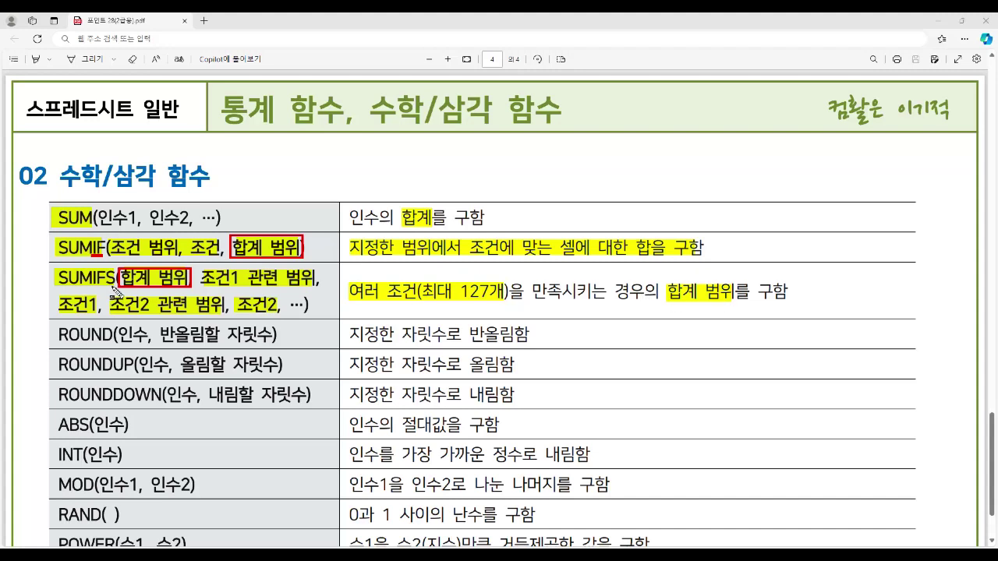
pyautogui.moveTo(103, 287); pyautogui.dragTo(110, 289)
pyautogui.moveTo(48, 206); pyautogui.dragTo(343, 328)
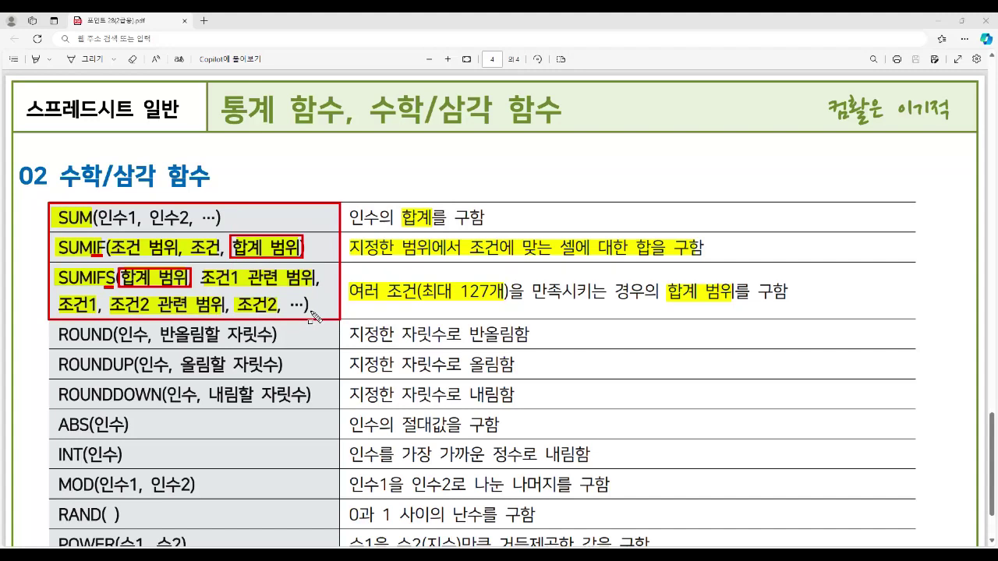
# Review the ROUND, ROUNDUP and ROUNDDOWN entries and the rounding direction described for each.
pyautogui.moveTo(55, 334); pyautogui.dragTo(114, 335)
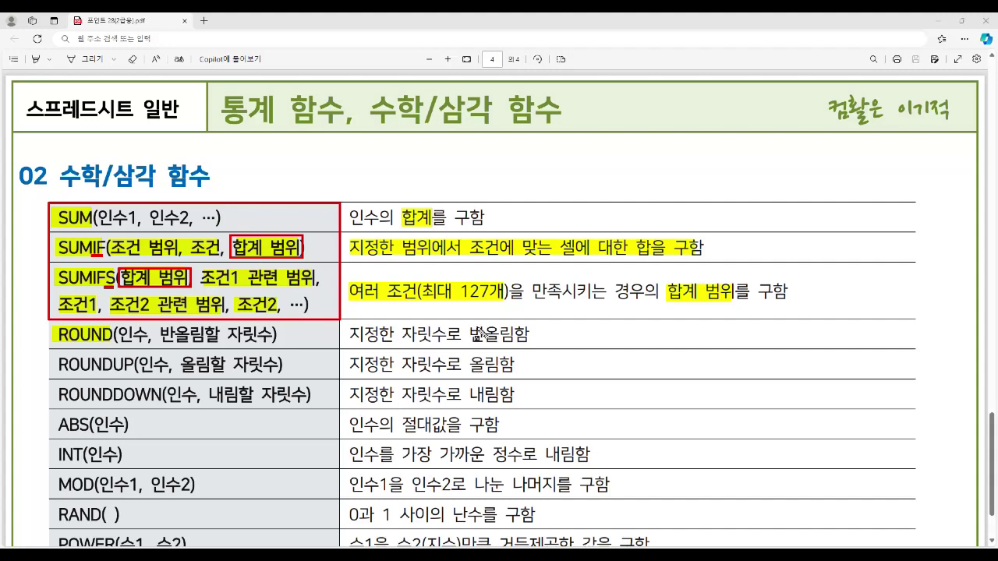
pyautogui.moveTo(468, 334); pyautogui.dragTo(518, 335)
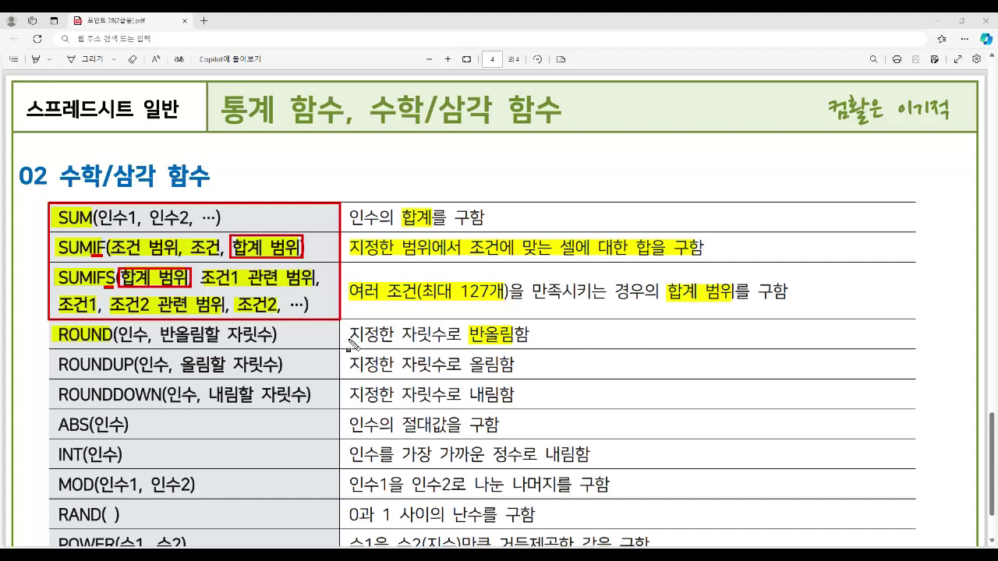
pyautogui.moveTo(61, 362); pyautogui.dragTo(133, 374)
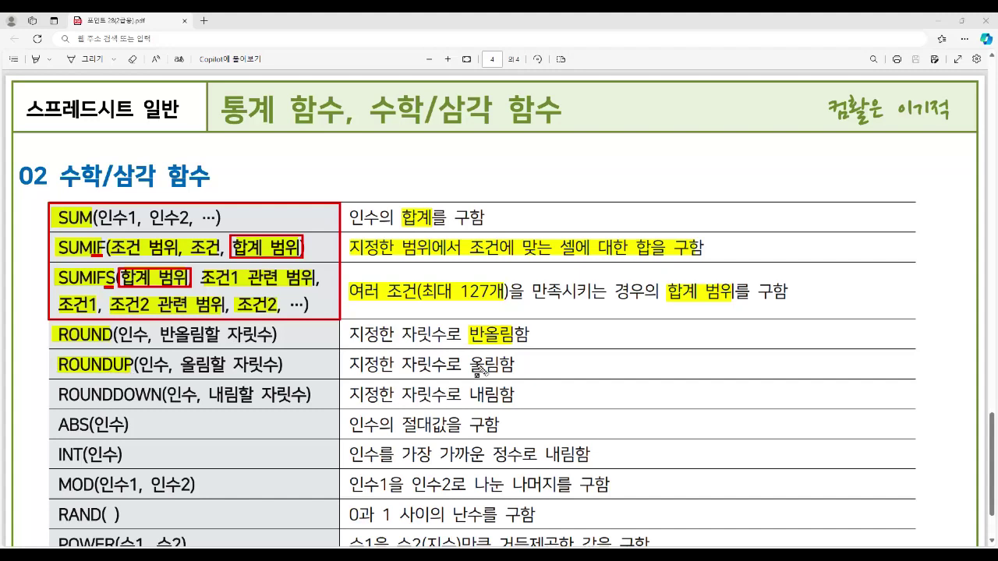
pyautogui.moveTo(469, 367); pyautogui.dragTo(498, 376)
pyautogui.moveTo(57, 396); pyautogui.dragTo(162, 409)
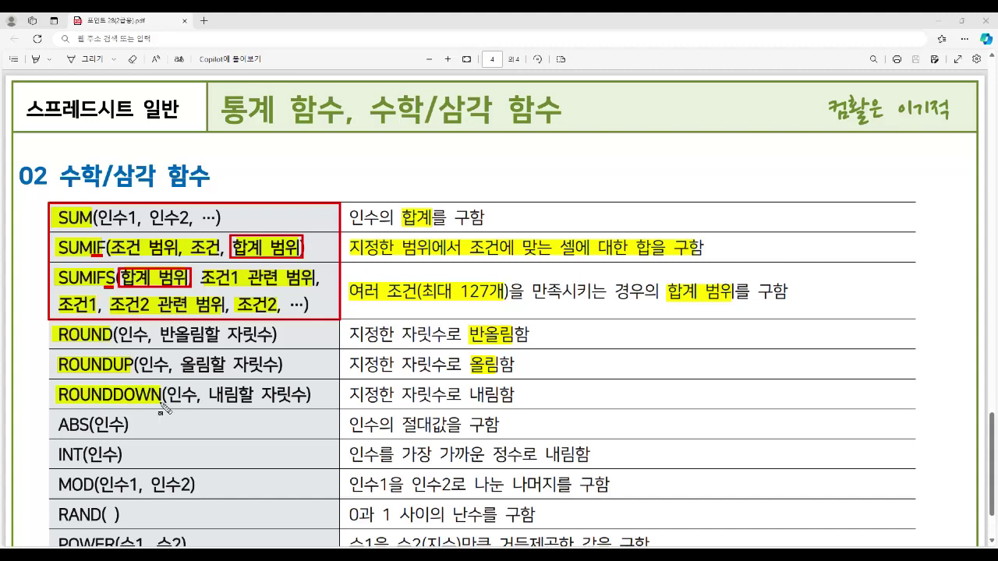
pyautogui.moveTo(469, 399); pyautogui.dragTo(498, 403)
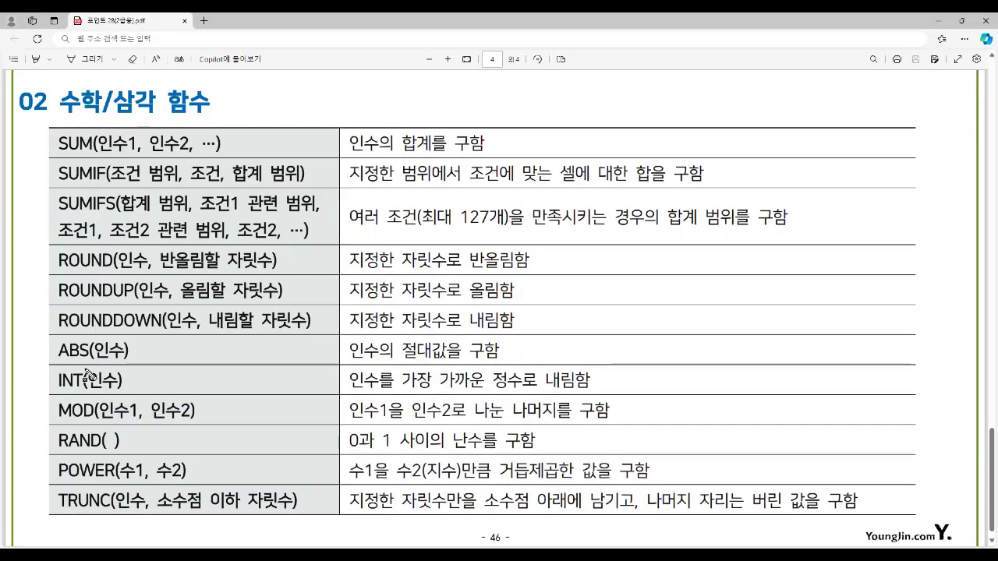
# Review the ABS and INT entries, reading the descriptions of absolute value and rounding down to an integer.
pyautogui.moveTo(54, 351); pyautogui.dragTo(89, 357)
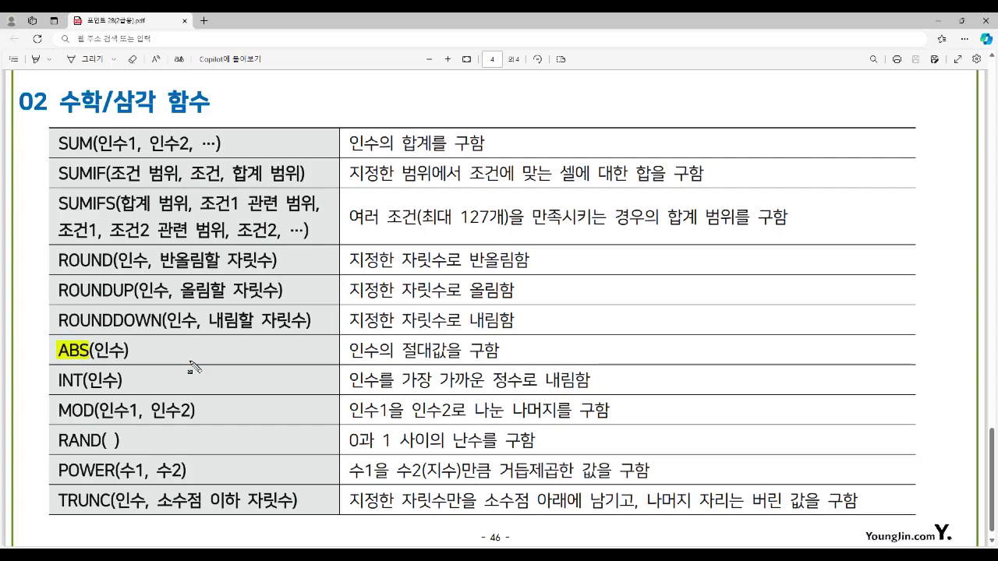
pyautogui.moveTo(402, 350); pyautogui.dragTo(446, 361)
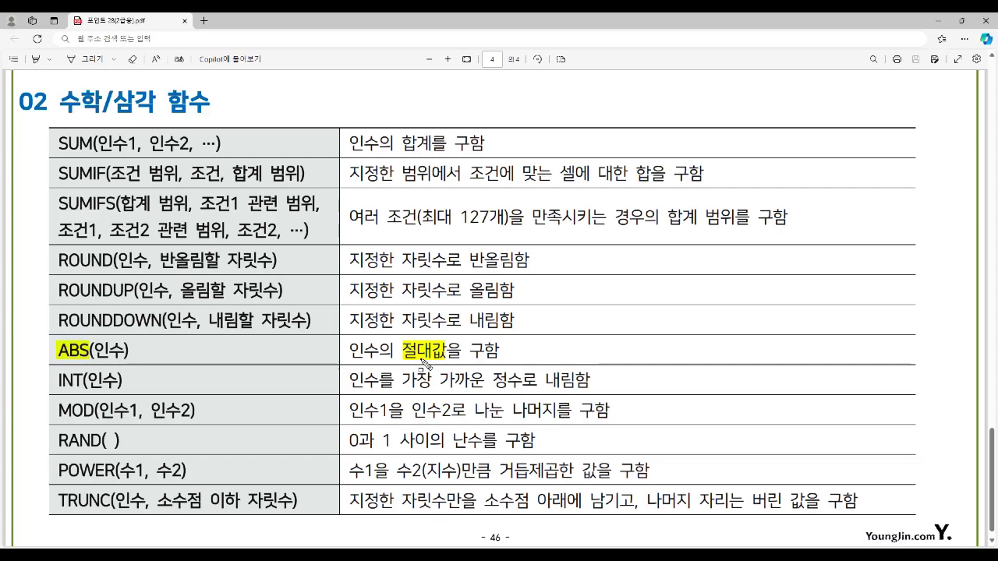
pyautogui.moveTo(401, 343)
pyautogui.mouseDown()
pyautogui.moveTo(448, 359)
pyautogui.moveTo(401, 345)
pyautogui.mouseUp()
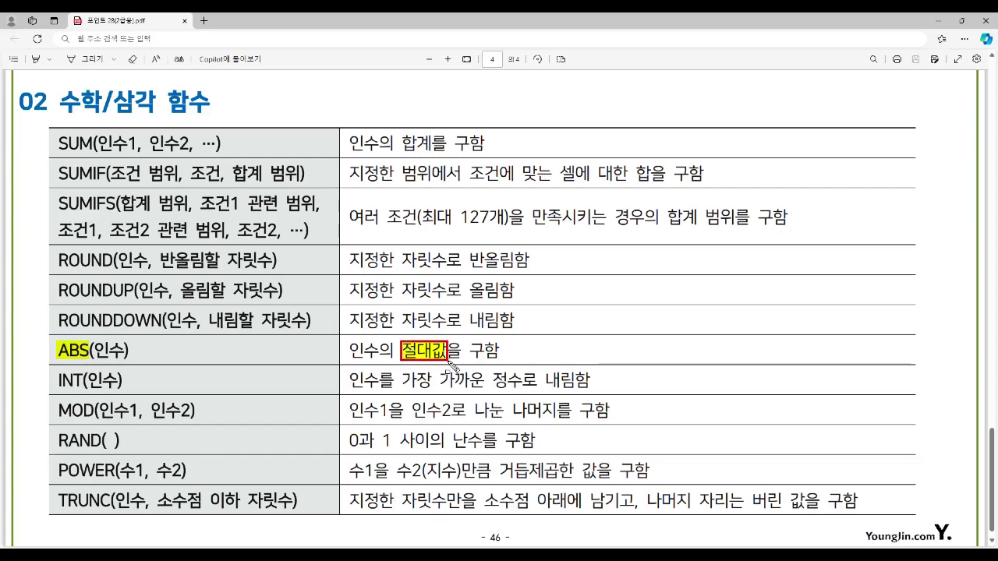
pyautogui.moveTo(54, 341)
pyautogui.mouseDown()
pyautogui.moveTo(89, 360)
pyautogui.moveTo(131, 361)
pyautogui.mouseUp()
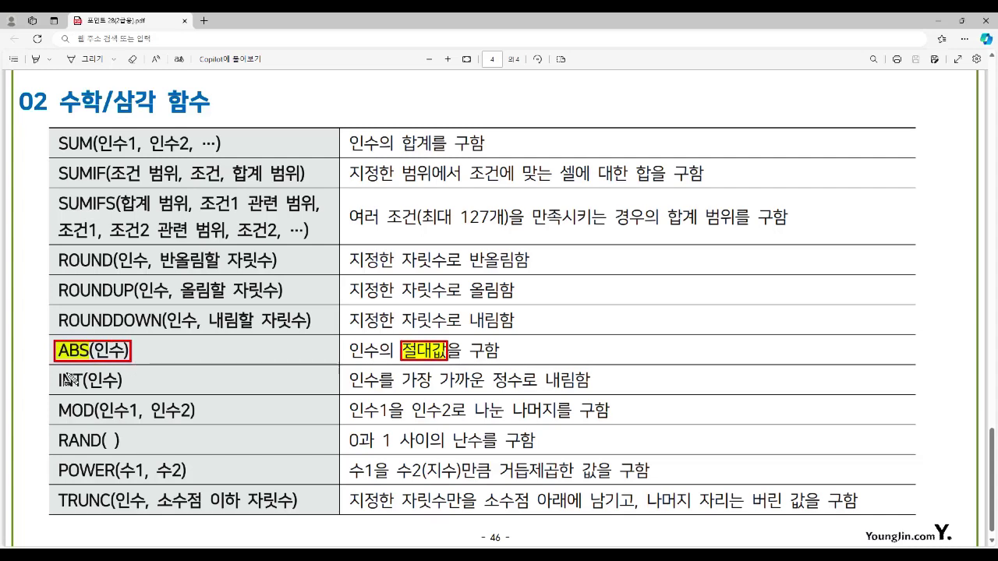
pyautogui.moveTo(56, 385); pyautogui.dragTo(116, 388)
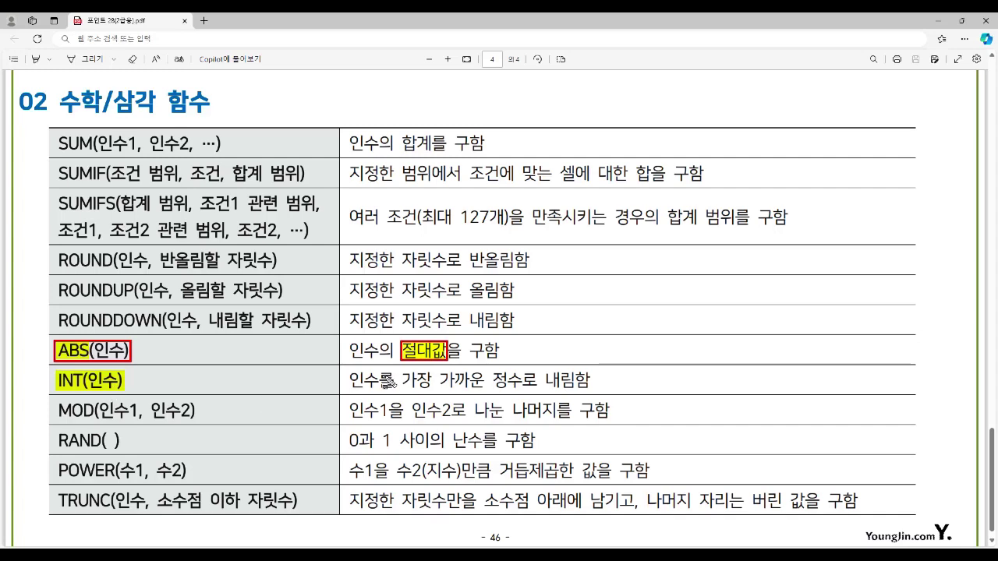
pyautogui.moveTo(355, 381); pyautogui.dragTo(591, 382)
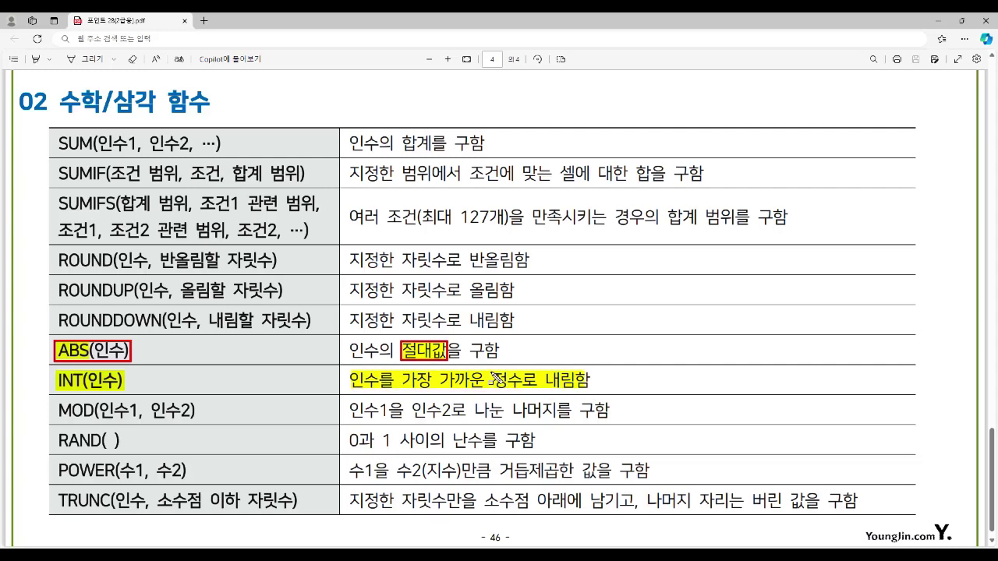
pyautogui.moveTo(491, 371); pyautogui.dragTo(521, 390)
pyautogui.moveTo(53, 371); pyautogui.dragTo(128, 391)
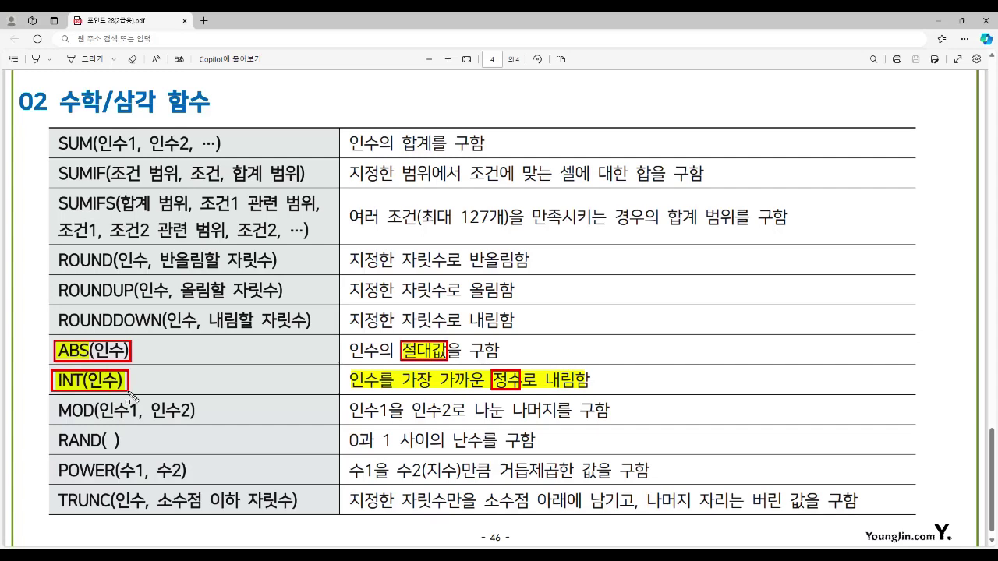
# Review the MOD entry's arguments and remainder description, along with the RAND entry.
pyautogui.moveTo(56, 409)
pyautogui.mouseDown()
pyautogui.moveTo(109, 424)
pyautogui.moveTo(197, 422)
pyautogui.mouseUp()
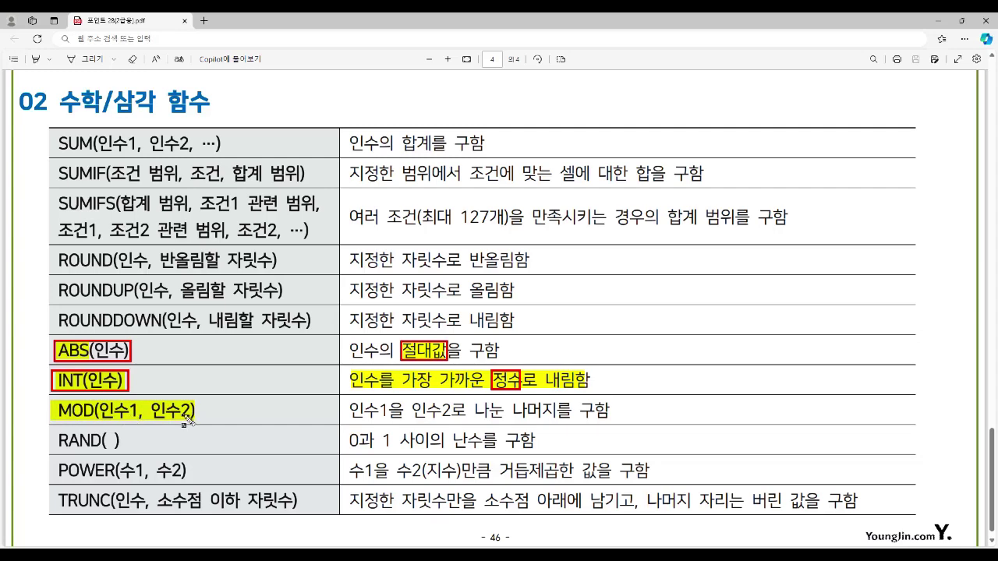
pyautogui.moveTo(471, 410); pyautogui.dragTo(556, 413)
pyautogui.moveTo(476, 406); pyautogui.dragTo(559, 426)
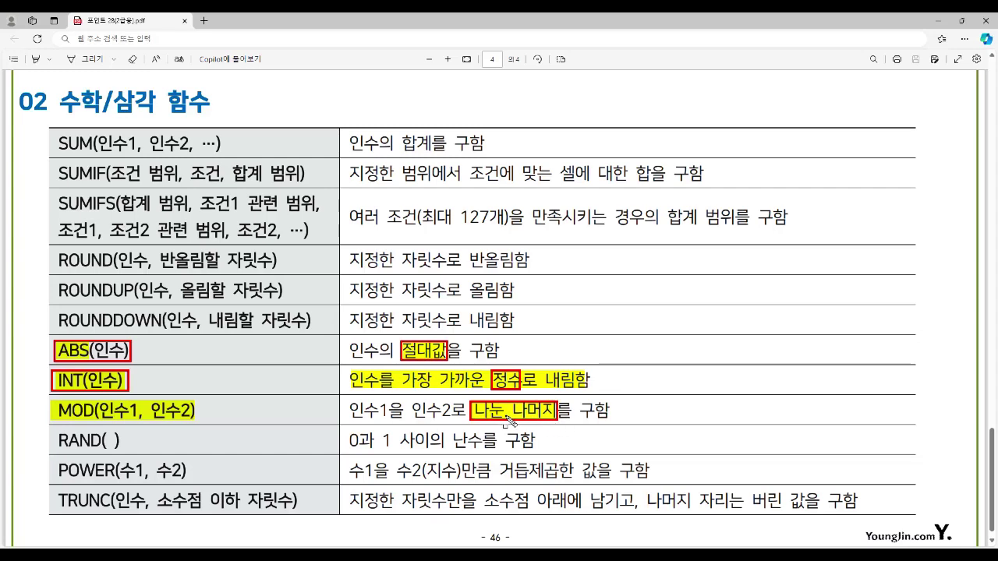
pyautogui.moveTo(53, 404)
pyautogui.mouseDown()
pyautogui.moveTo(117, 431)
pyautogui.moveTo(200, 427)
pyautogui.mouseUp()
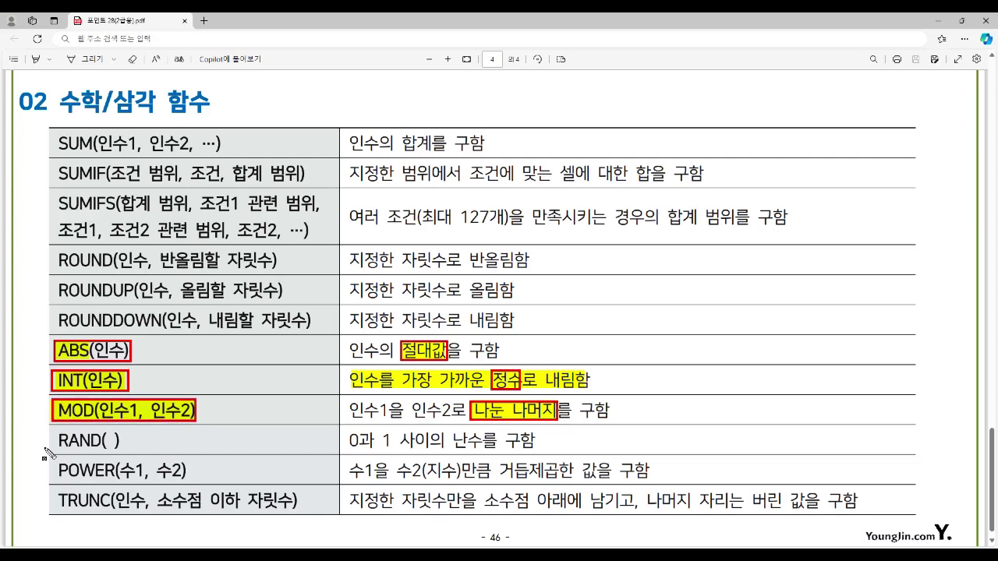
pyautogui.moveTo(53, 439); pyautogui.dragTo(121, 459)
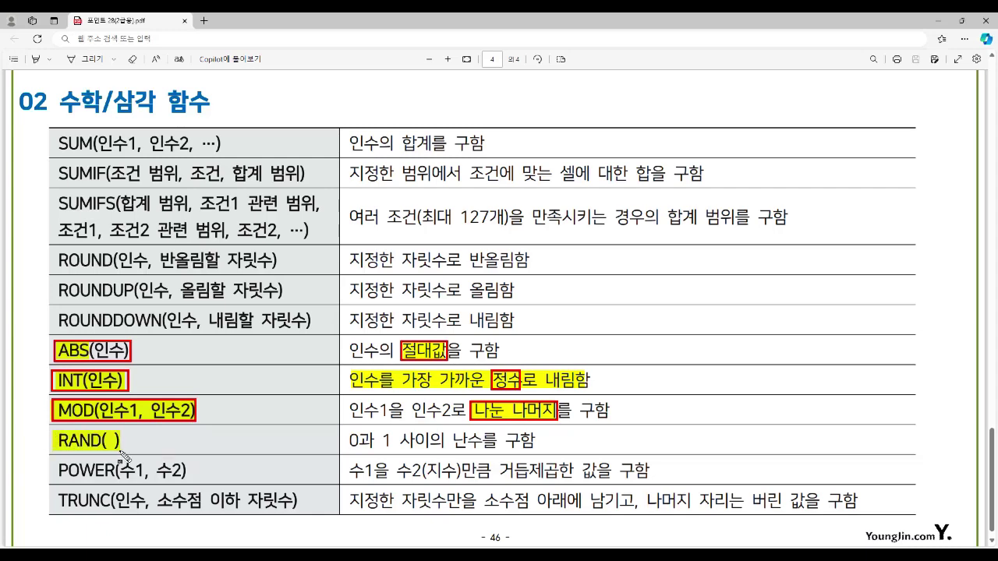
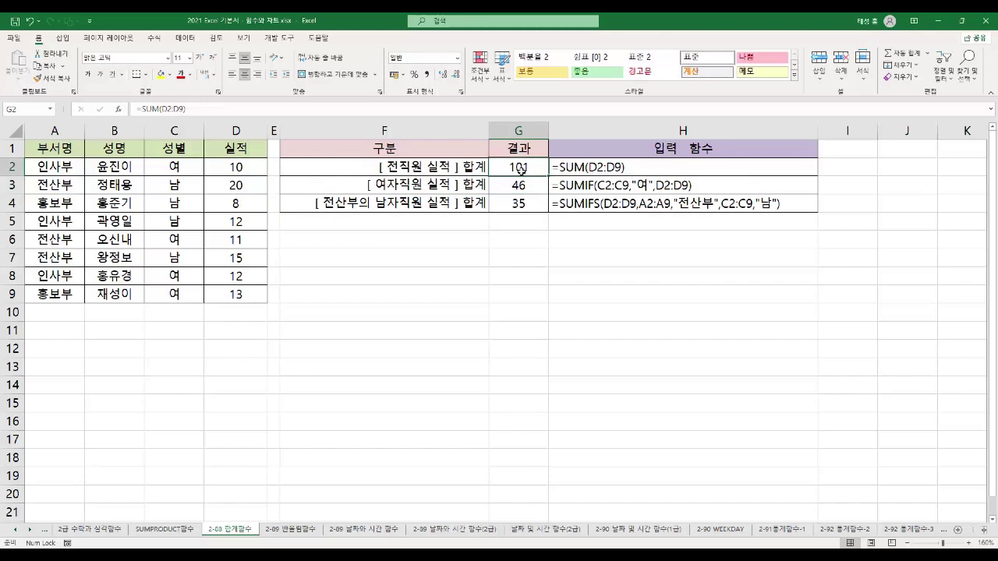
# Examine the SUMIF formula in G3, going through its condition range, criterion and sum range.
pyautogui.click(519, 188)
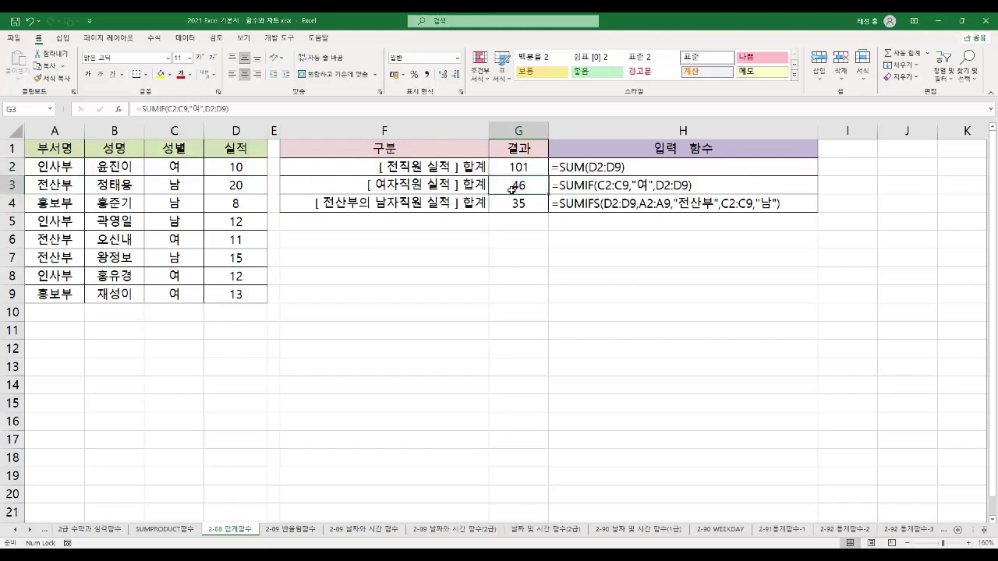
pyautogui.doubleClick(512, 190)
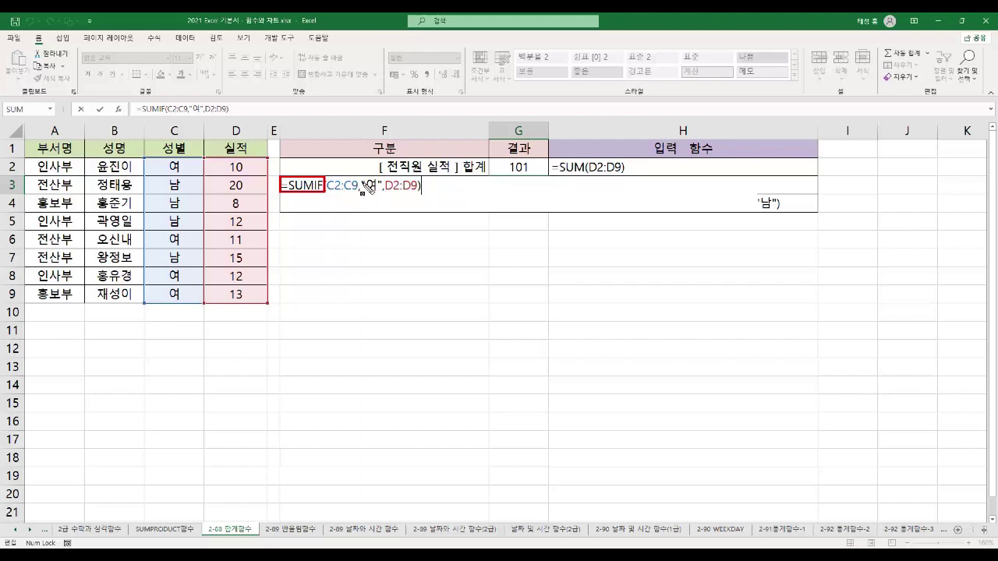
pyautogui.moveTo(328, 185); pyautogui.dragTo(378, 199)
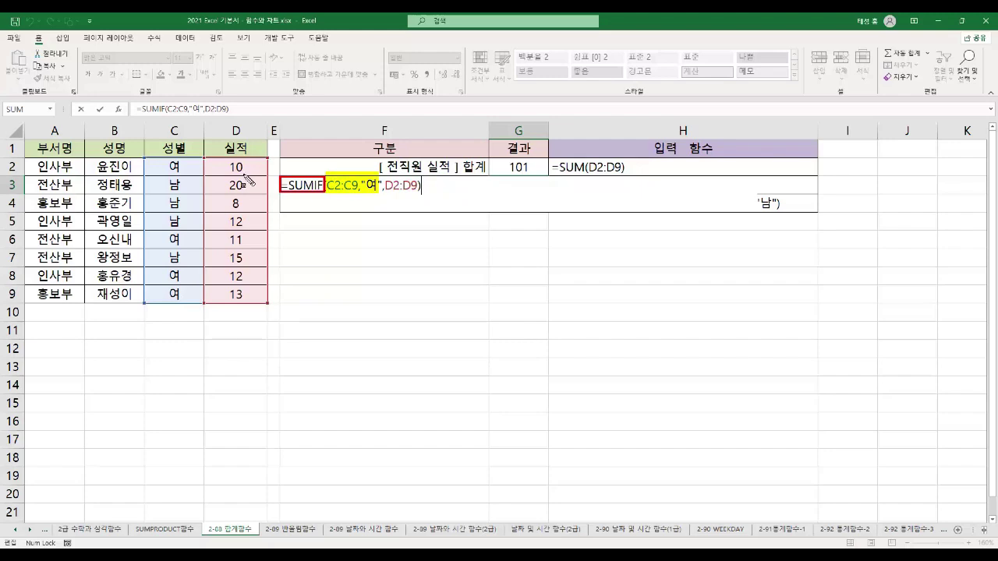
pyautogui.moveTo(382, 194); pyautogui.dragTo(422, 194)
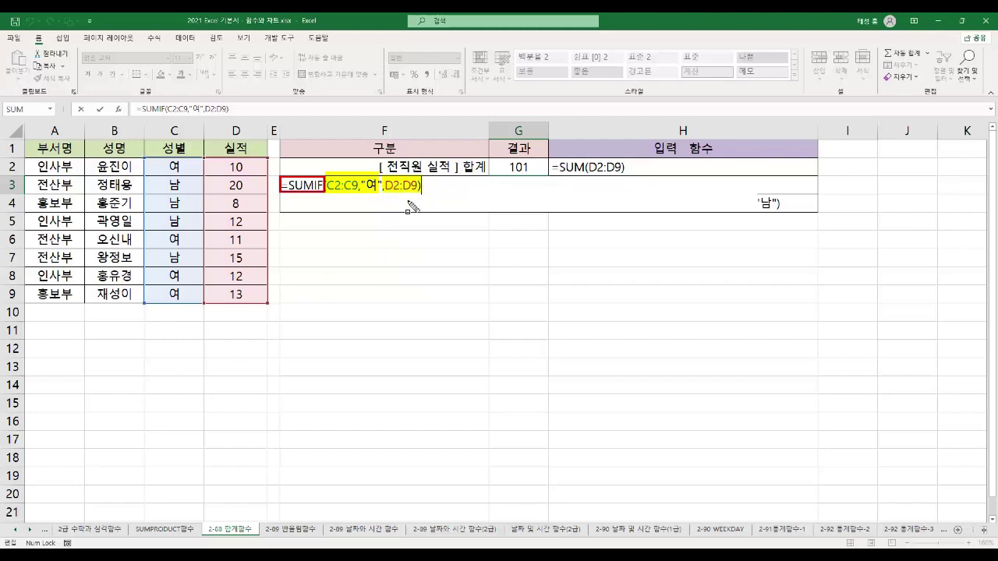
pyautogui.moveTo(383, 178)
pyautogui.mouseDown()
pyautogui.moveTo(383, 195)
pyautogui.moveTo(422, 196)
pyautogui.mouseUp()
pyautogui.press('Escape')
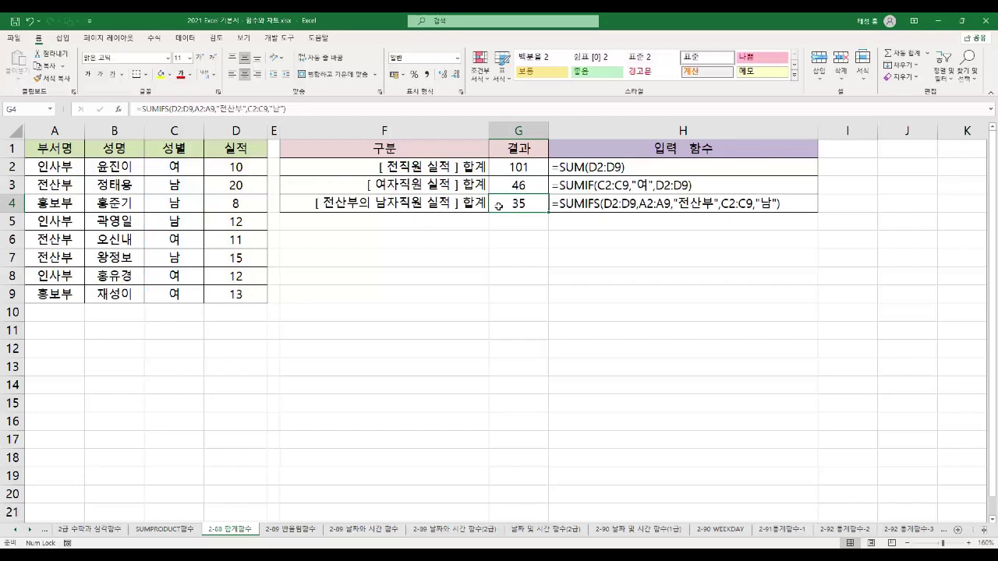
# Examine the SUMIFS formula in G4, going through its sum range and its two department and gender conditions.
pyautogui.doubleClick(499, 206)
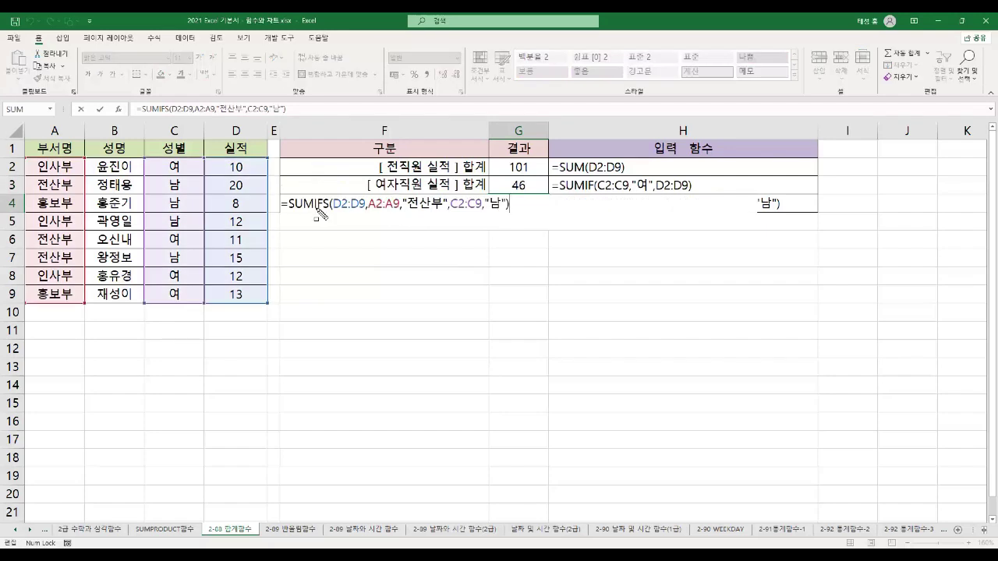
pyautogui.moveTo(283, 196)
pyautogui.mouseDown()
pyautogui.moveTo(291, 214)
pyautogui.moveTo(329, 211)
pyautogui.mouseUp()
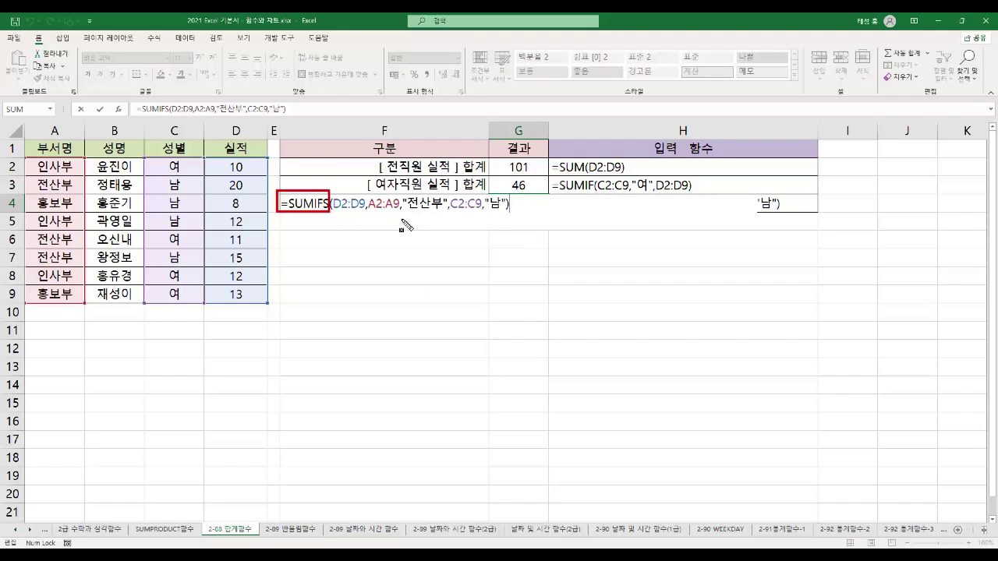
pyautogui.moveTo(363, 205); pyautogui.dragTo(506, 207)
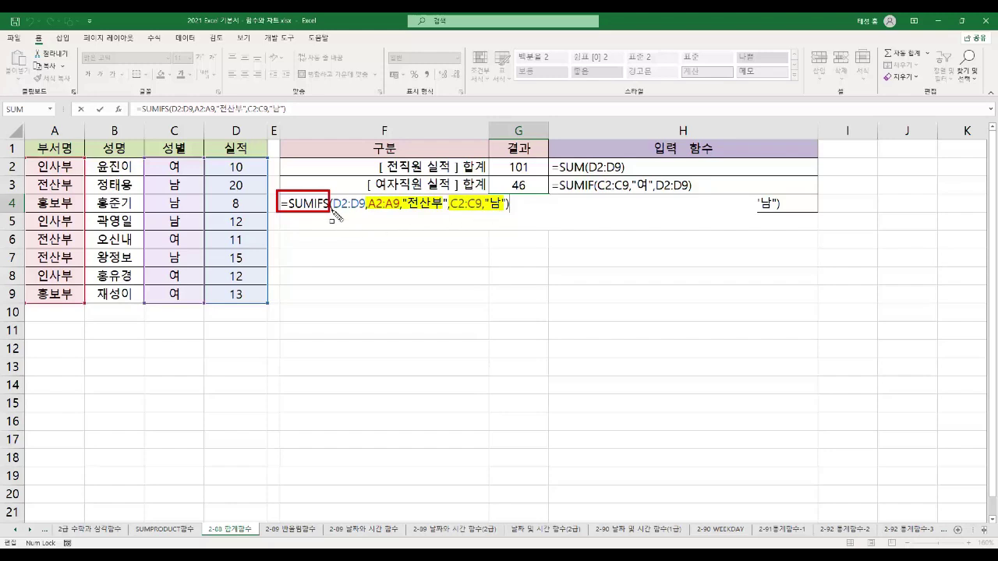
pyautogui.moveTo(331, 209); pyautogui.dragTo(363, 210)
pyautogui.moveTo(282, 203); pyautogui.dragTo(327, 204)
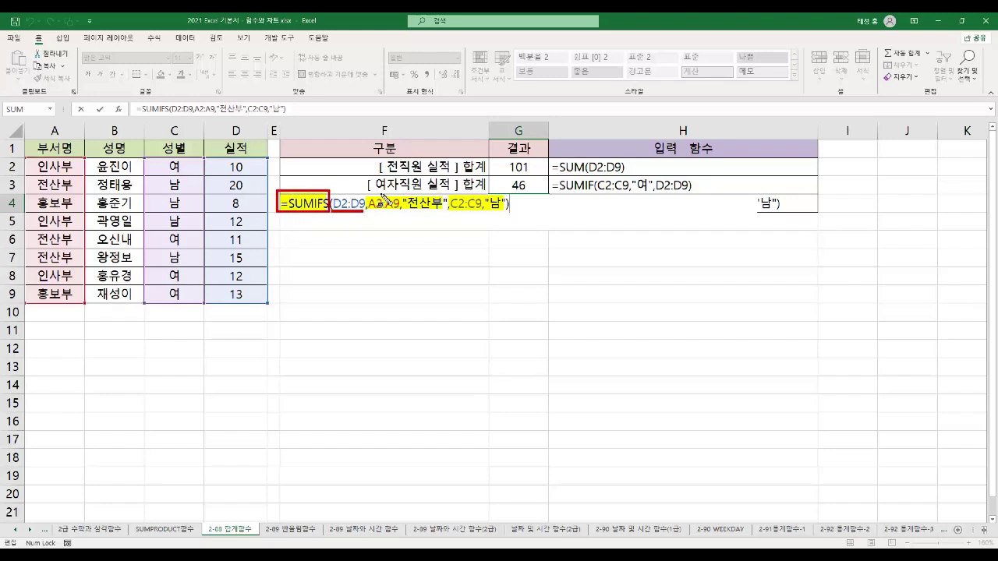
pyautogui.press('Escape')
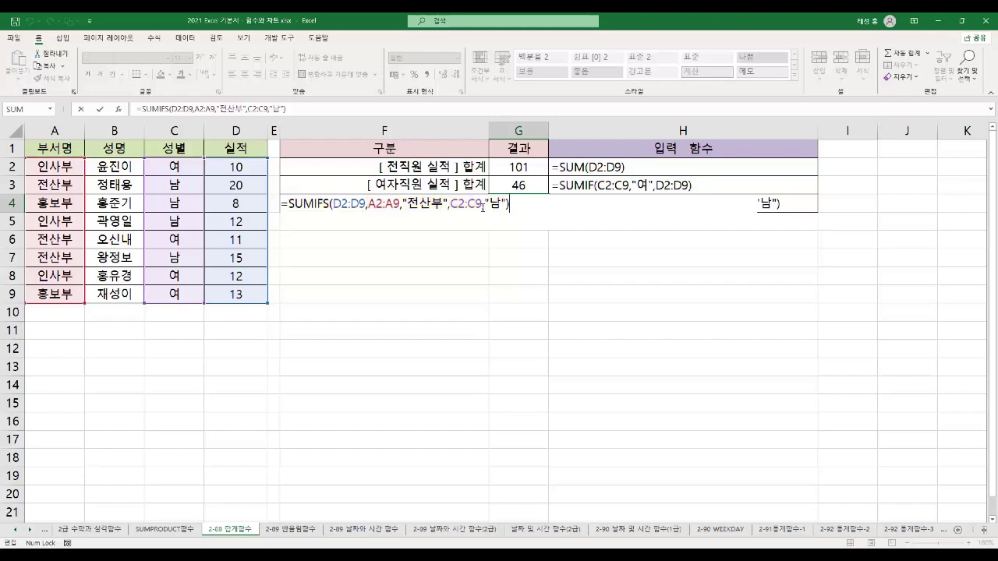
pyautogui.press('Return')
# Go to the 2-89 반올림함수 sheet and compare the argument, result and formula of the two-decimal ROUND example in row 2.
pyautogui.hotkey('ctrl', 'pagedown')
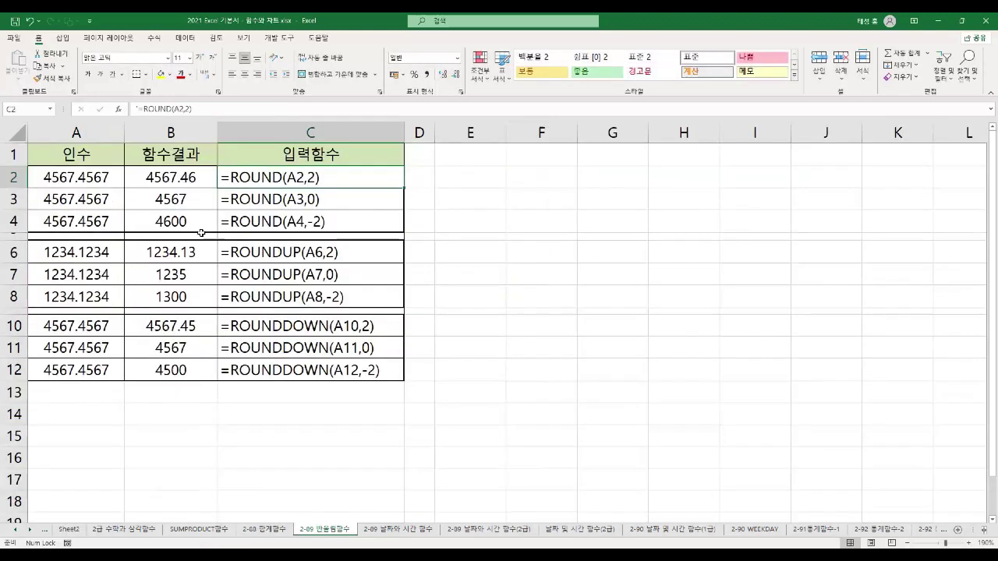
pyautogui.click(103, 179)
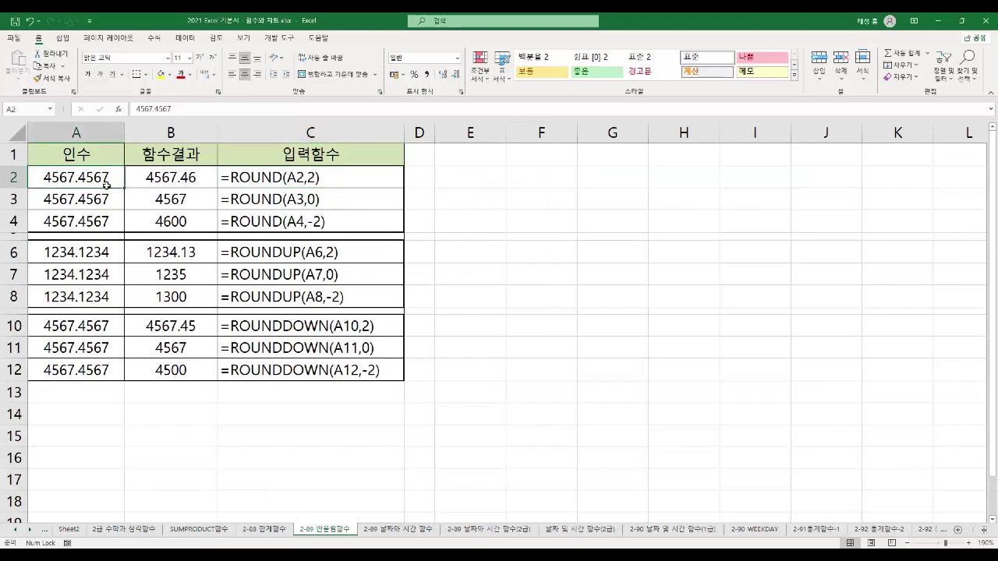
pyautogui.click(182, 177)
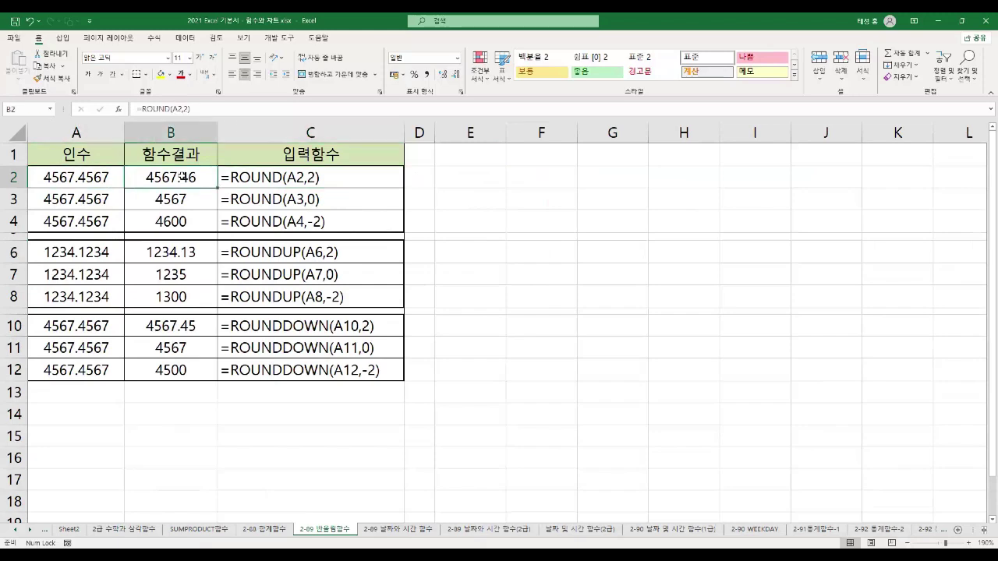
pyautogui.click(257, 178)
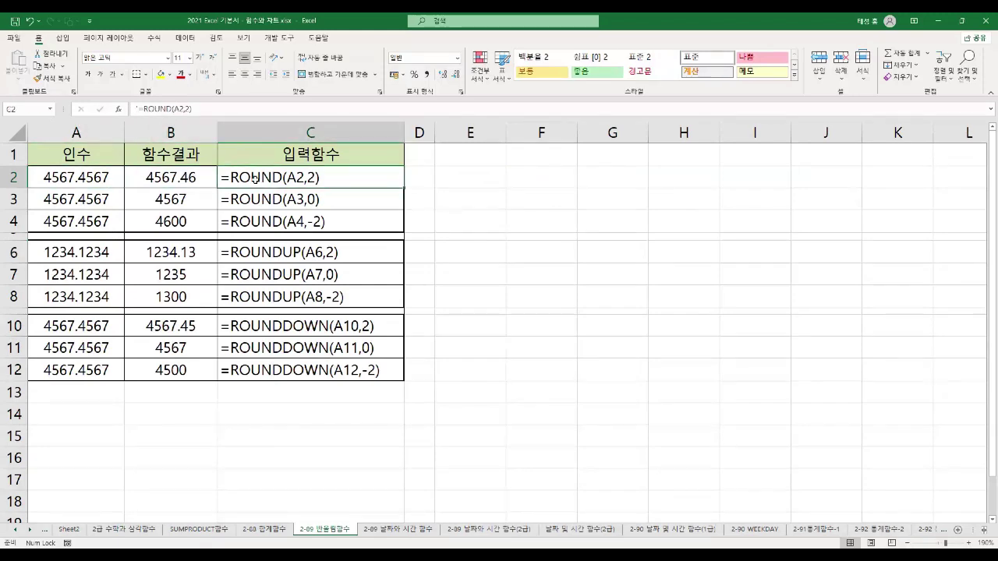
pyautogui.click(175, 179)
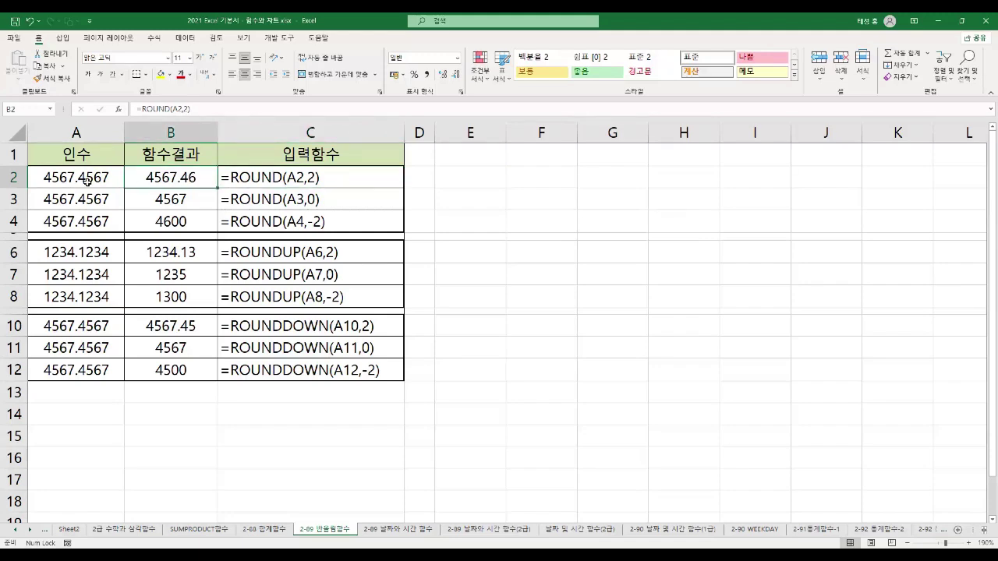
pyautogui.click(270, 178)
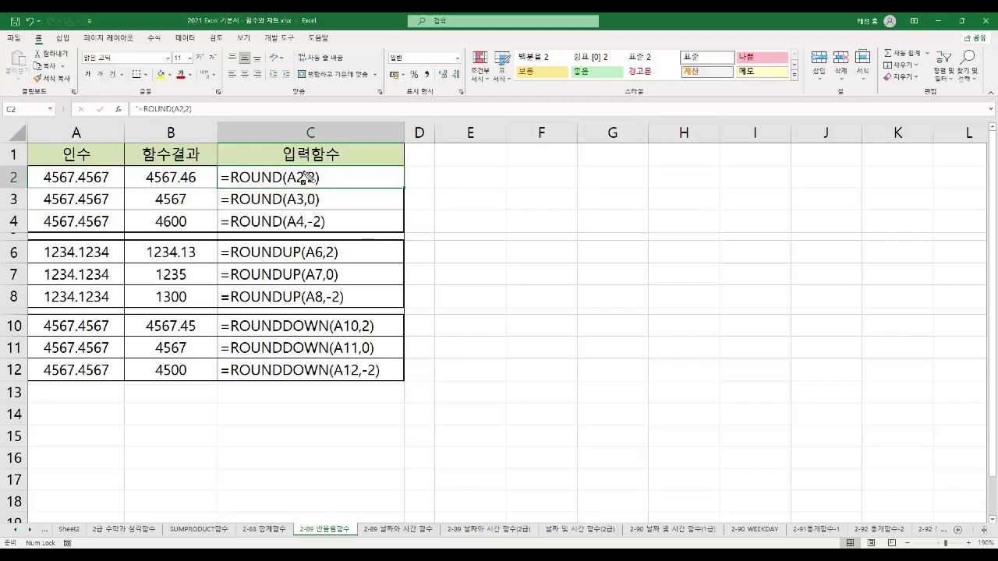
pyautogui.moveTo(181, 171); pyautogui.dragTo(196, 185)
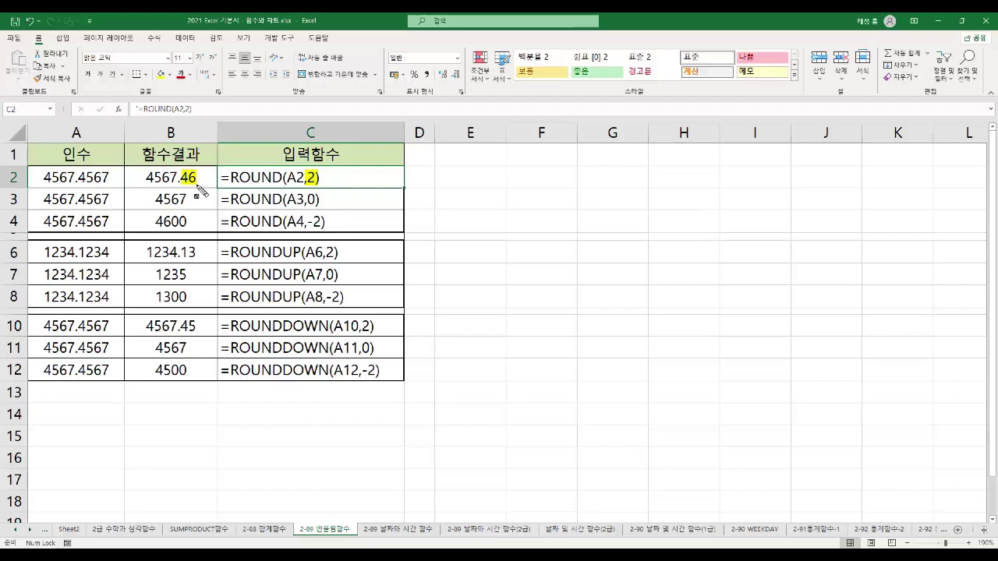
pyautogui.moveTo(144, 177); pyautogui.dragTo(178, 178)
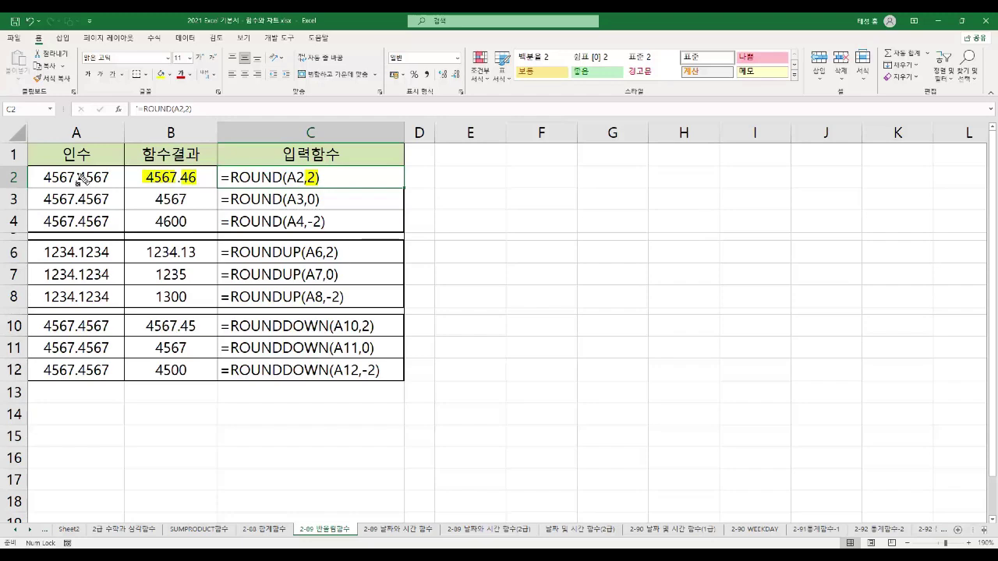
pyautogui.moveTo(78, 177); pyautogui.dragTo(96, 178)
pyautogui.moveTo(79, 186)
pyautogui.mouseDown()
pyautogui.moveTo(109, 176)
pyautogui.moveTo(109, 152)
pyautogui.moveTo(97, 170)
pyautogui.mouseUp()
pyautogui.moveTo(188, 187); pyautogui.dragTo(197, 180)
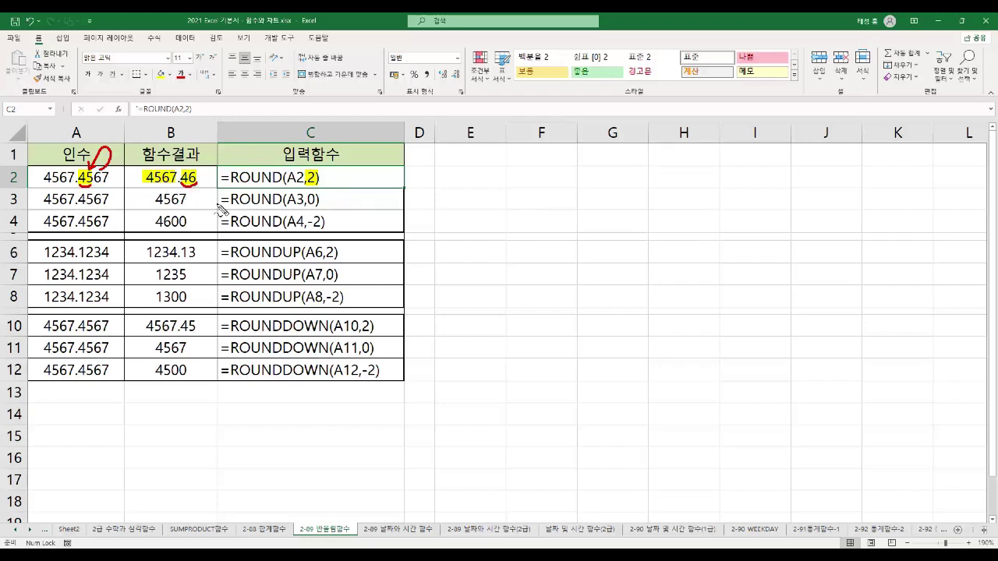
# Examine the ROUND examples with digit arguments 0 and -2 in rows 3 and 4, comparing arguments with results.
pyautogui.moveTo(308, 206); pyautogui.dragTo(319, 205)
pyautogui.moveTo(46, 206); pyautogui.dragTo(72, 204)
pyautogui.moveTo(157, 206); pyautogui.dragTo(186, 205)
pyautogui.moveTo(310, 226); pyautogui.dragTo(321, 227)
pyautogui.moveTo(75, 230); pyautogui.dragTo(62, 231)
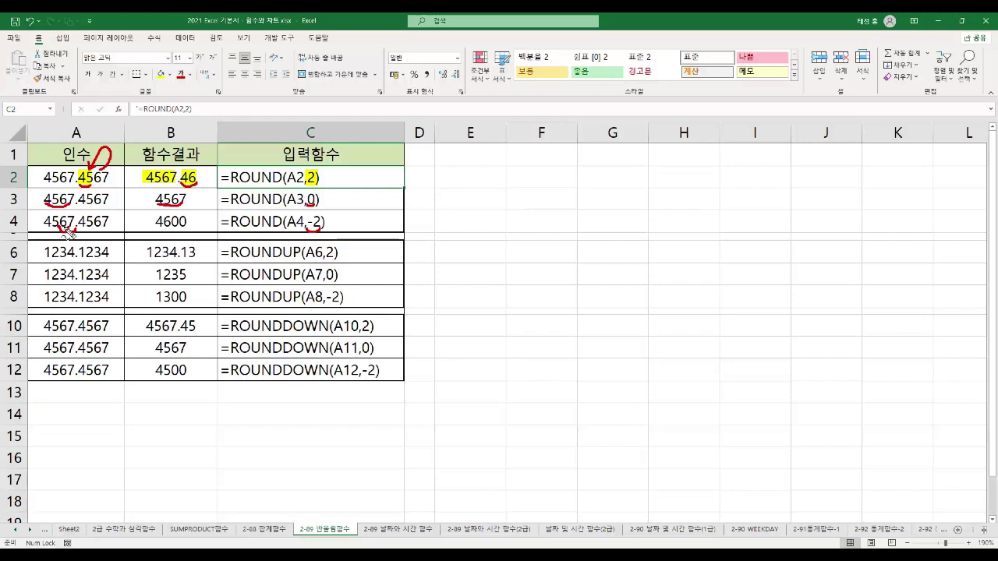
pyautogui.moveTo(69, 229)
pyautogui.mouseDown()
pyautogui.moveTo(67, 211)
pyautogui.moveTo(59, 221)
pyautogui.mouseUp()
pyautogui.moveTo(154, 228); pyautogui.dragTo(187, 232)
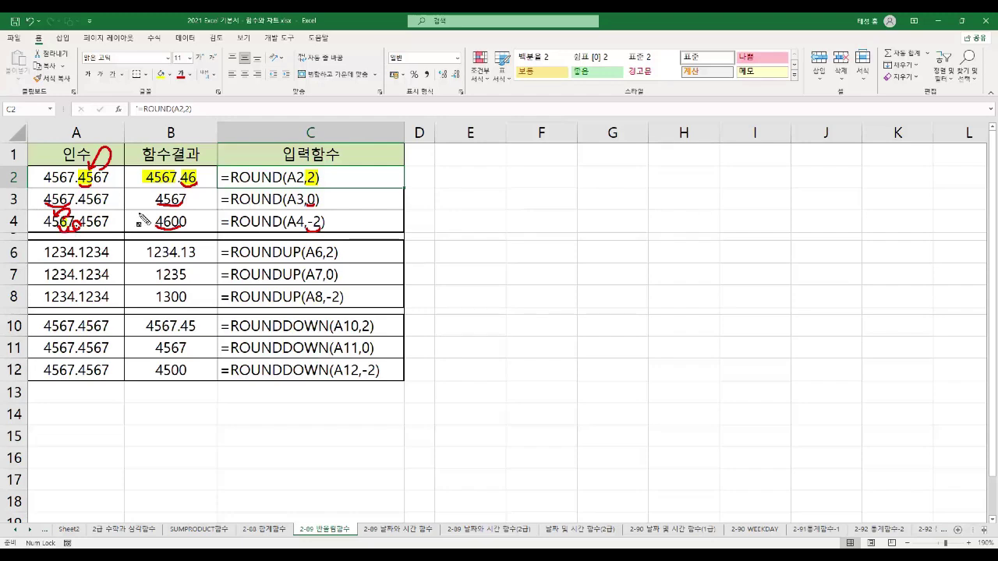
pyautogui.moveTo(152, 221); pyautogui.dragTo(189, 222)
# Examine the ROUNDUP examples in rows 6 to 8, comparing the digit arguments 2, 0 and -2 with their results.
pyautogui.moveTo(320, 256); pyautogui.dragTo(332, 258)
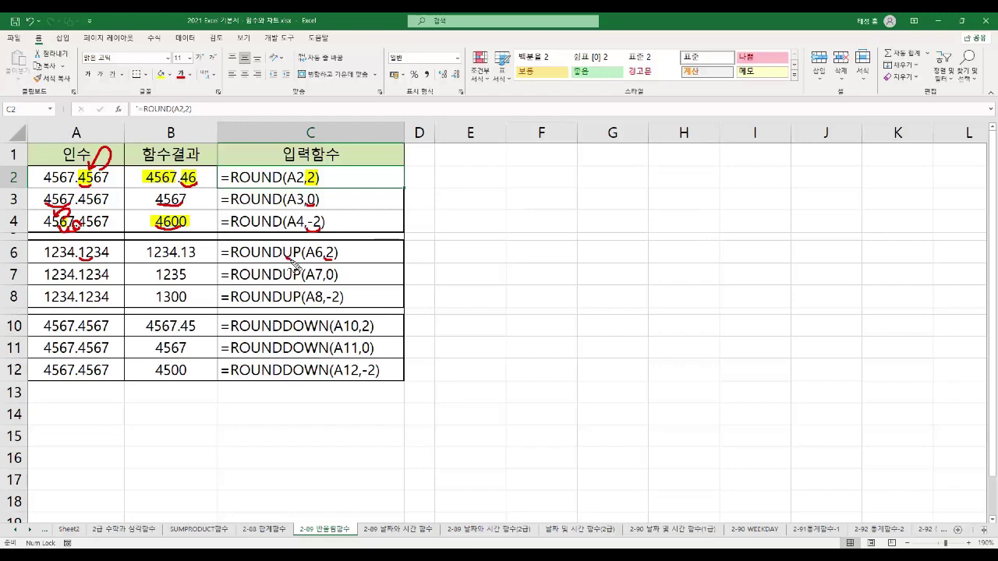
pyautogui.moveTo(99, 248)
pyautogui.mouseDown()
pyautogui.moveTo(91, 242)
pyautogui.moveTo(96, 248)
pyautogui.mouseUp()
pyautogui.moveTo(184, 258); pyautogui.dragTo(195, 258)
pyautogui.moveTo(324, 279); pyautogui.dragTo(336, 279)
pyautogui.moveTo(45, 279); pyautogui.dragTo(64, 278)
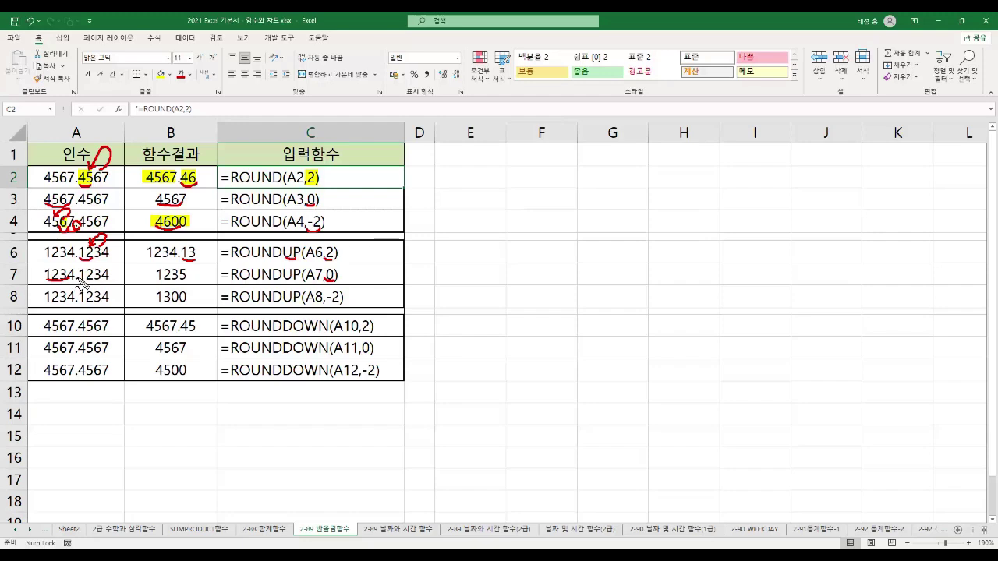
pyautogui.moveTo(86, 273)
pyautogui.mouseDown()
pyautogui.moveTo(79, 265)
pyautogui.moveTo(70, 274)
pyautogui.mouseUp()
pyautogui.moveTo(159, 281); pyautogui.dragTo(173, 284)
pyautogui.moveTo(328, 303); pyautogui.dragTo(343, 303)
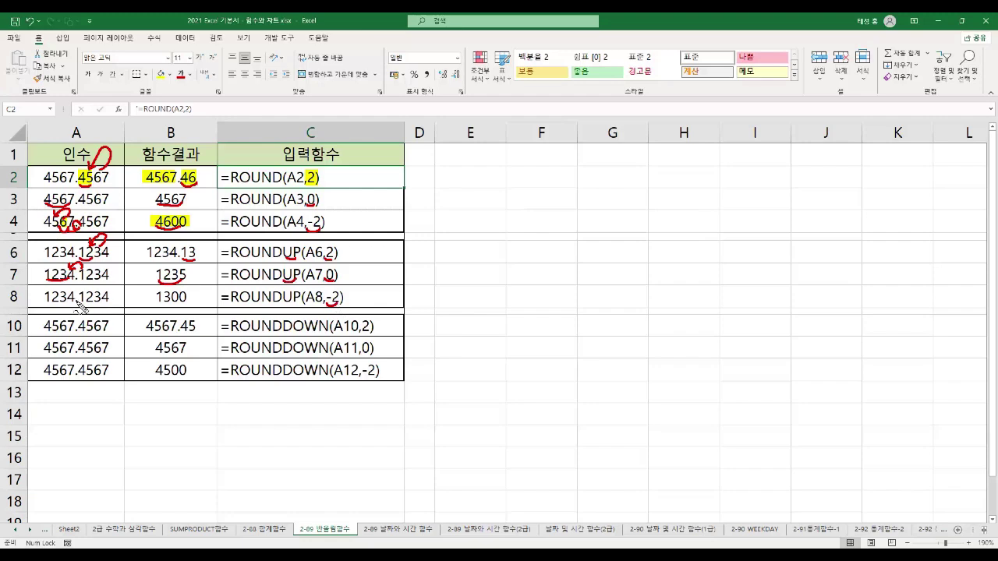
pyautogui.moveTo(68, 299); pyautogui.dragTo(75, 301)
pyautogui.moveTo(156, 301); pyautogui.dragTo(176, 303)
# Examine the ROUNDDOWN examples in rows 10 to 12, comparing each digit argument with its result, and recap all the rounding formulas.
pyautogui.moveTo(283, 332); pyautogui.dragTo(371, 334)
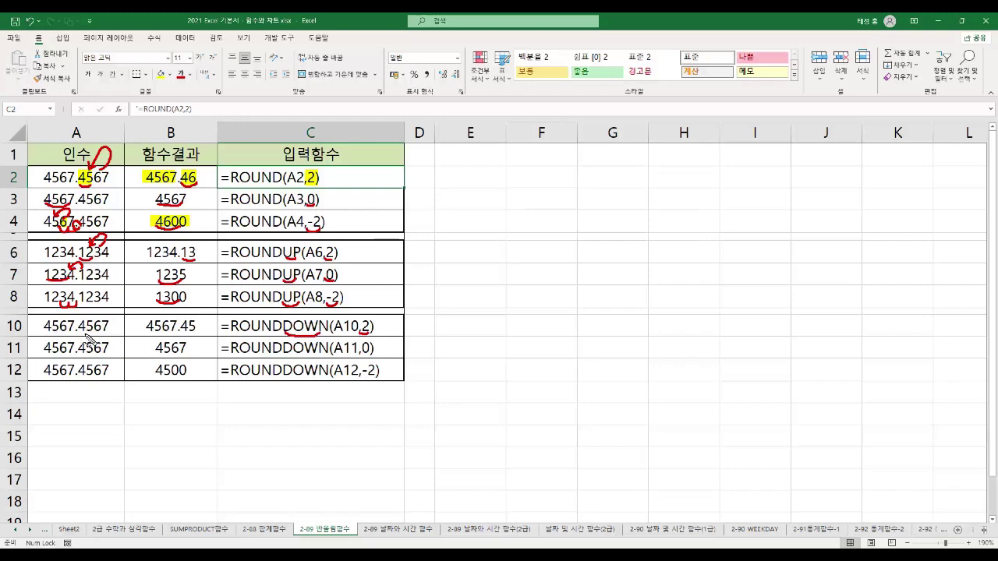
pyautogui.moveTo(78, 335); pyautogui.dragTo(94, 338)
pyautogui.moveTo(180, 333); pyautogui.dragTo(194, 332)
pyautogui.moveTo(361, 356); pyautogui.dragTo(373, 356)
pyautogui.moveTo(47, 353); pyautogui.dragTo(74, 354)
pyautogui.moveTo(156, 360); pyautogui.dragTo(189, 359)
pyautogui.moveTo(363, 377); pyautogui.dragTo(376, 376)
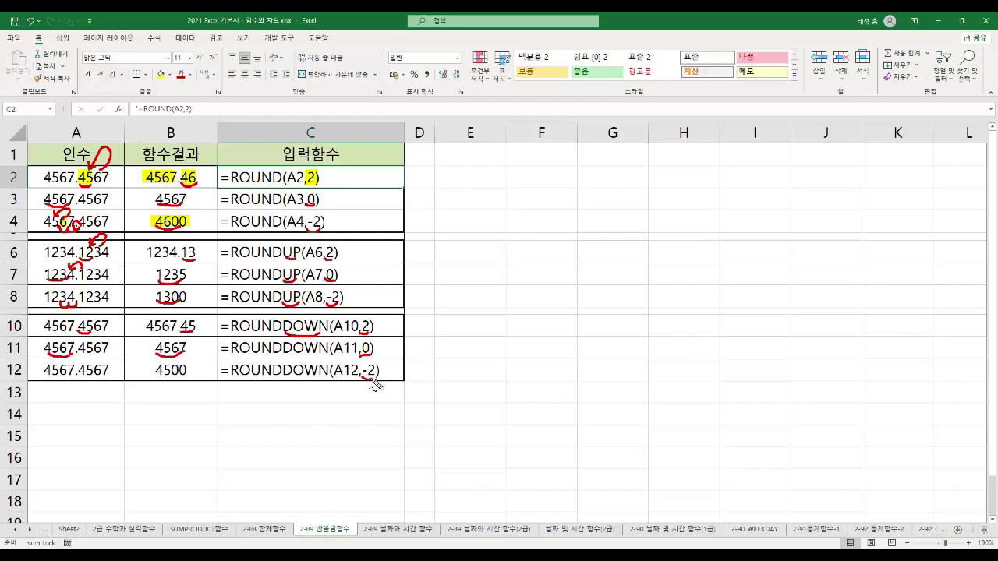
pyautogui.moveTo(61, 378); pyautogui.dragTo(76, 377)
pyautogui.moveTo(153, 376); pyautogui.dragTo(184, 377)
pyautogui.moveTo(226, 178)
pyautogui.mouseDown()
pyautogui.moveTo(273, 201)
pyautogui.moveTo(299, 333)
pyautogui.moveTo(334, 381)
pyautogui.mouseUp()
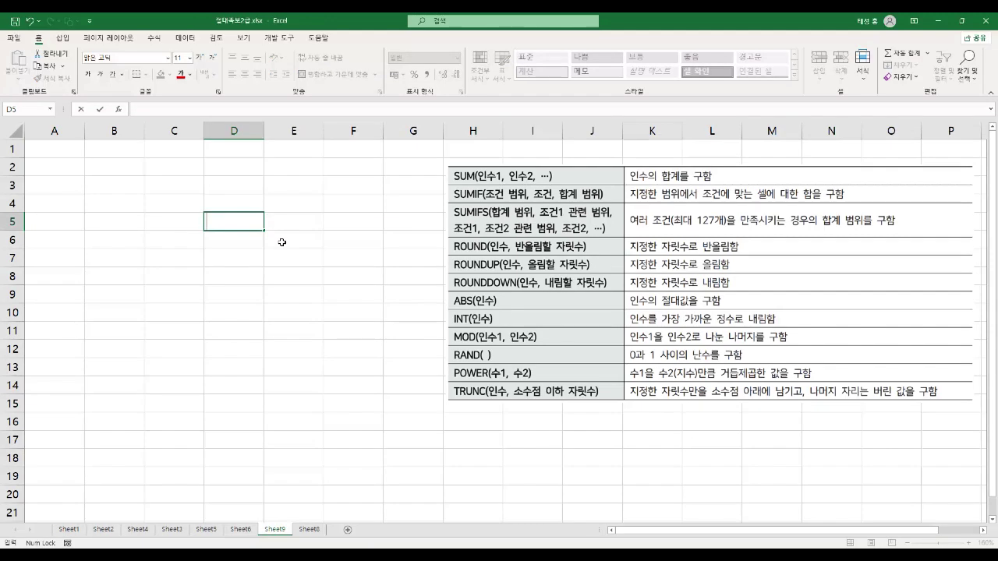
# Enter the formula =ABS(-99) in cell D5 of Sheet9.
pyautogui.write('=')
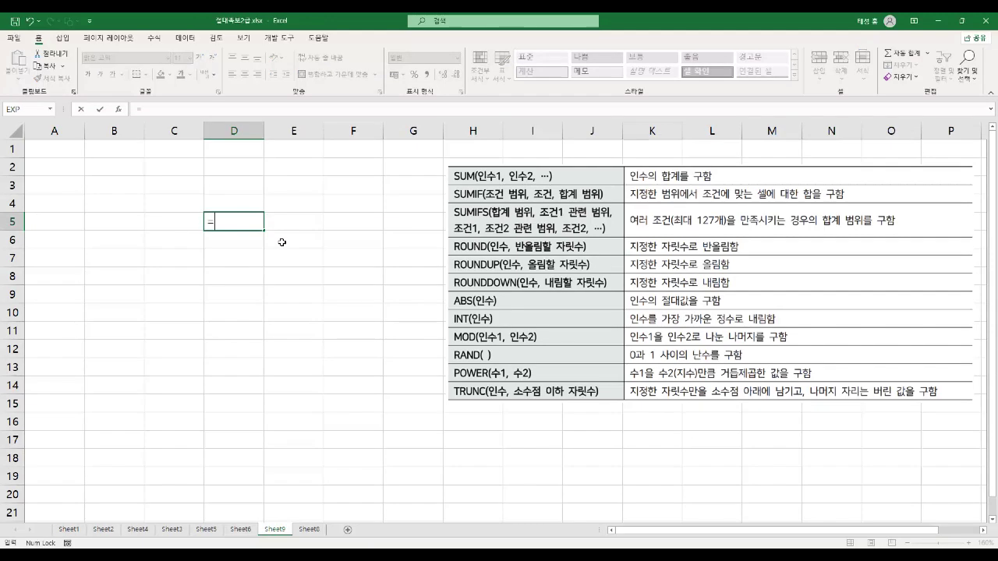
pyautogui.write('abs')
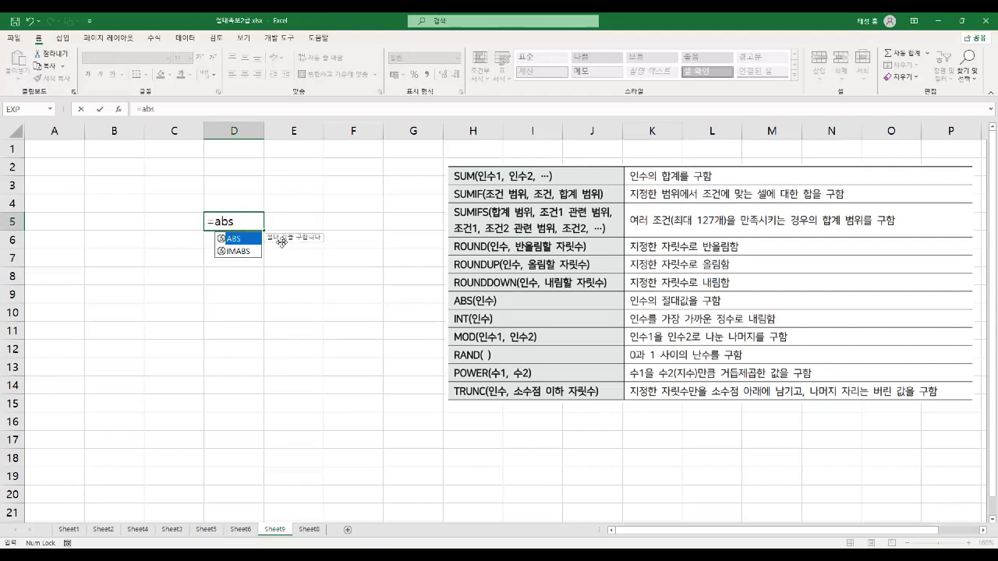
pyautogui.write('(-99')
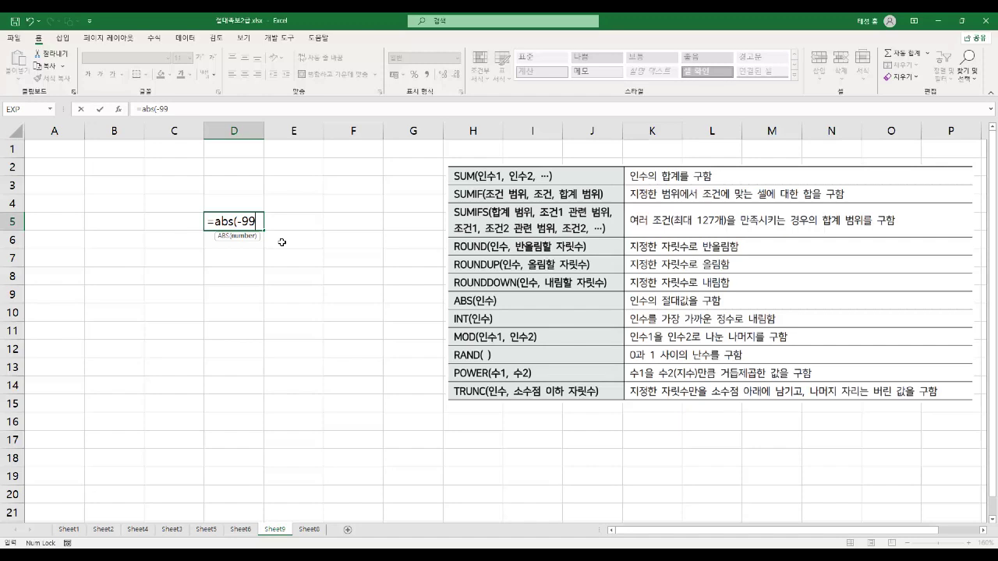
pyautogui.write(')')
pyautogui.press('Return')
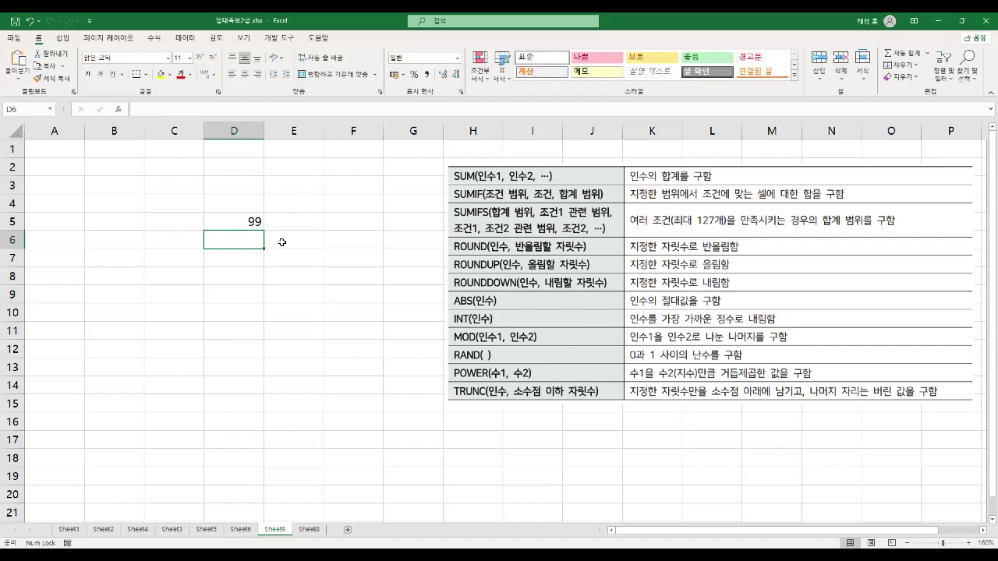
# Change the argument of the ABS formula in D5 to 99.
pyautogui.press('Up')
pyautogui.press('F2')
pyautogui.press('BackSpace')
pyautogui.press('BackSpace')
pyautogui.press('BackSpace')
pyautogui.press('BackSpace')
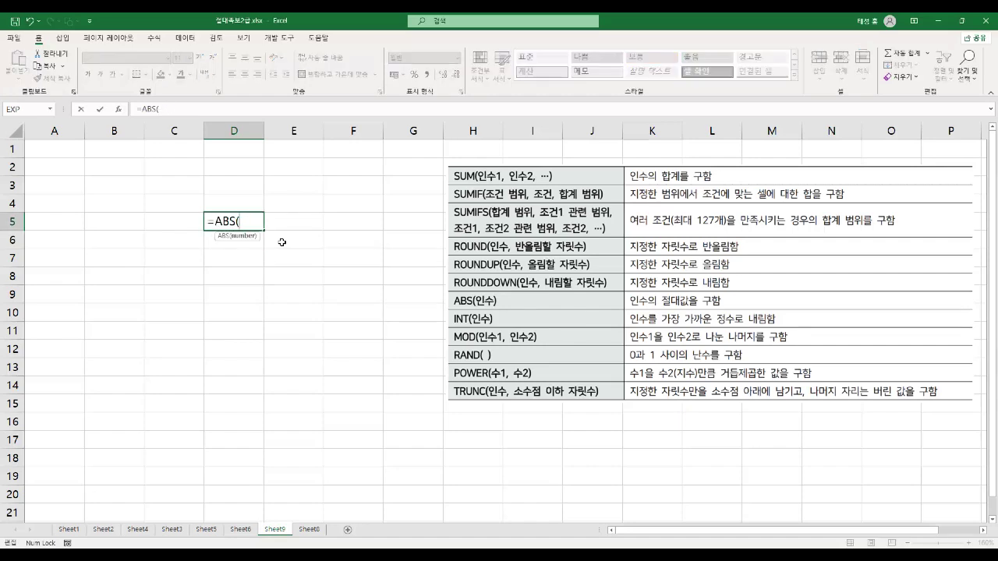
pyautogui.write('99)')
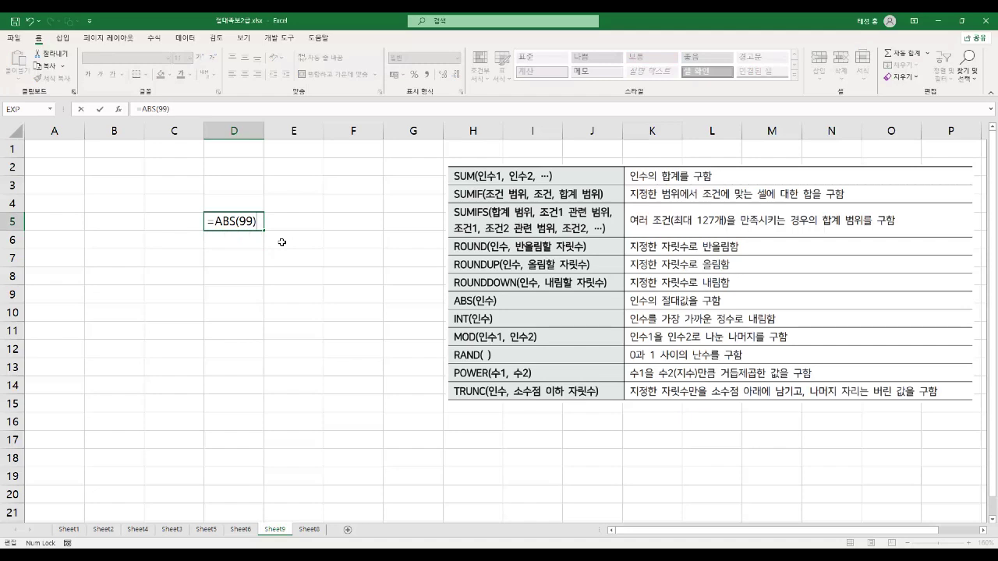
pyautogui.press('Return')
pyautogui.press('Up')
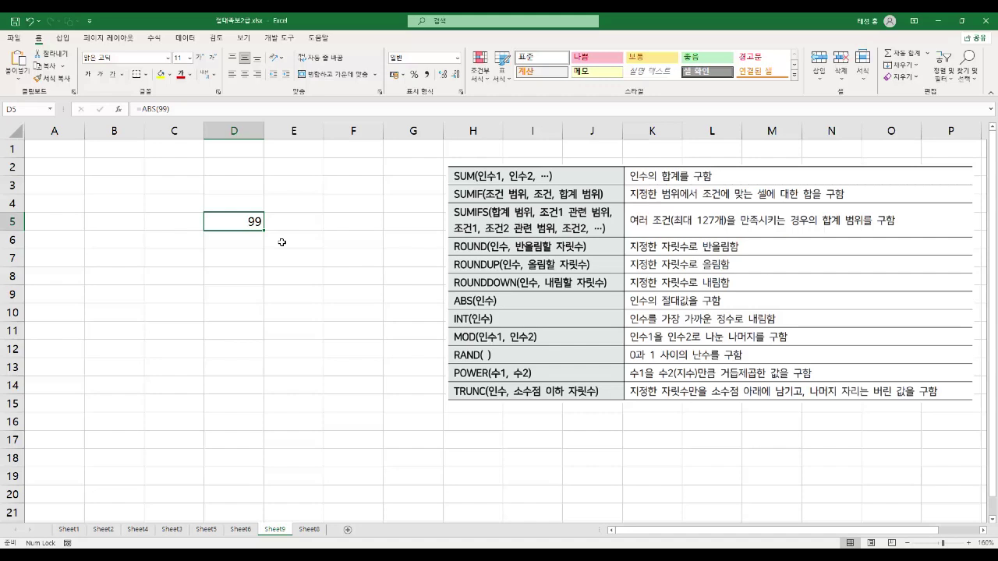
# Enter the formula =INT(12.7) in cell D6.
pyautogui.press('Down')
pyautogui.write('=int')
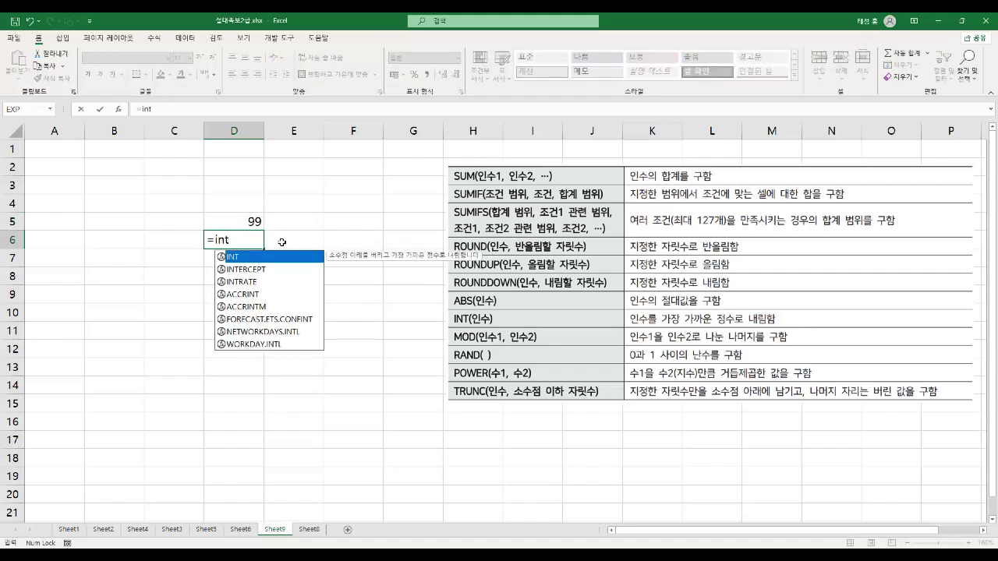
pyautogui.write('(')
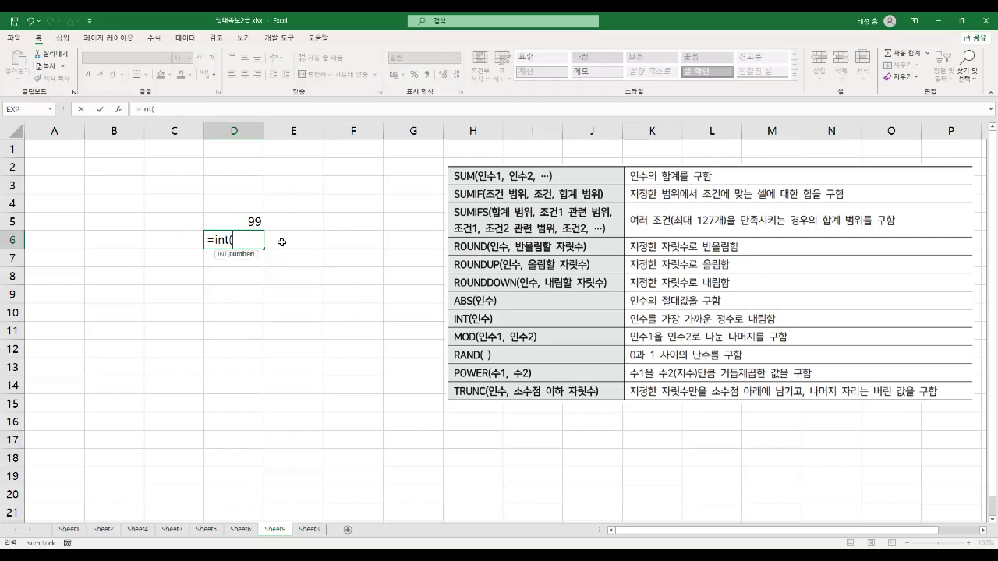
pyautogui.write('12.7)')
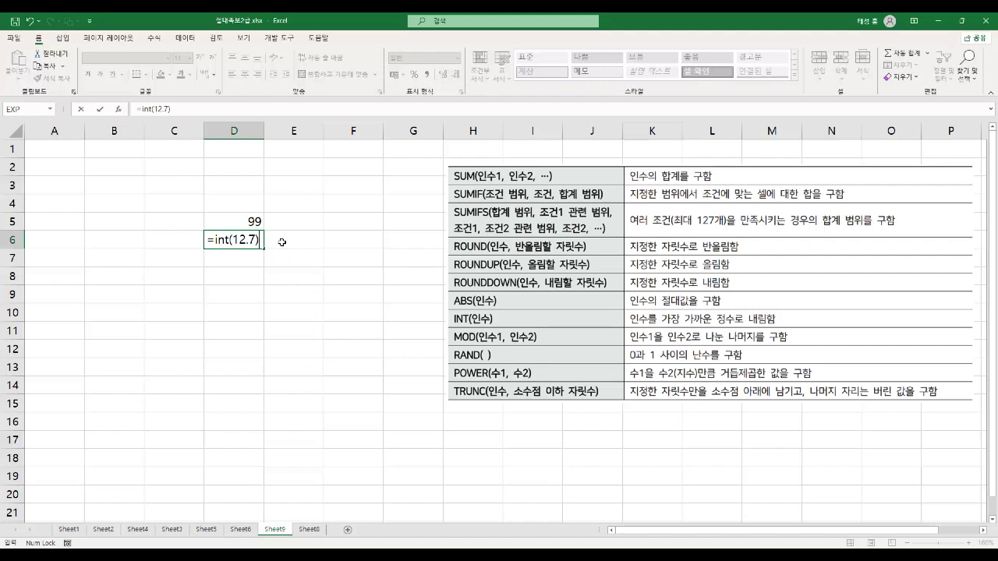
pyautogui.press('Return')
pyautogui.press('Up')
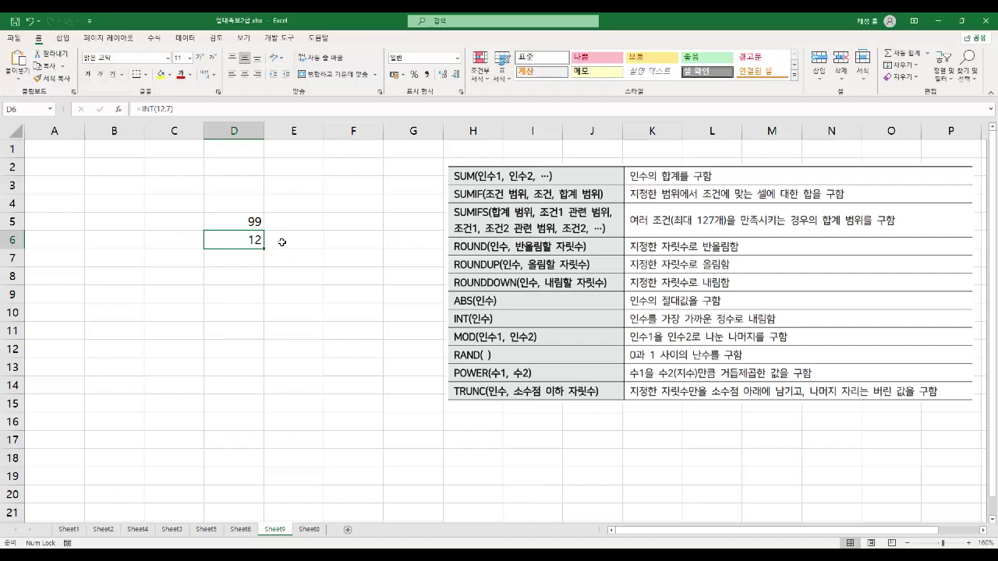
# Enter the formula =INT(-12.7) in cell D7 and check it against the positive example above.
pyautogui.press('Down')
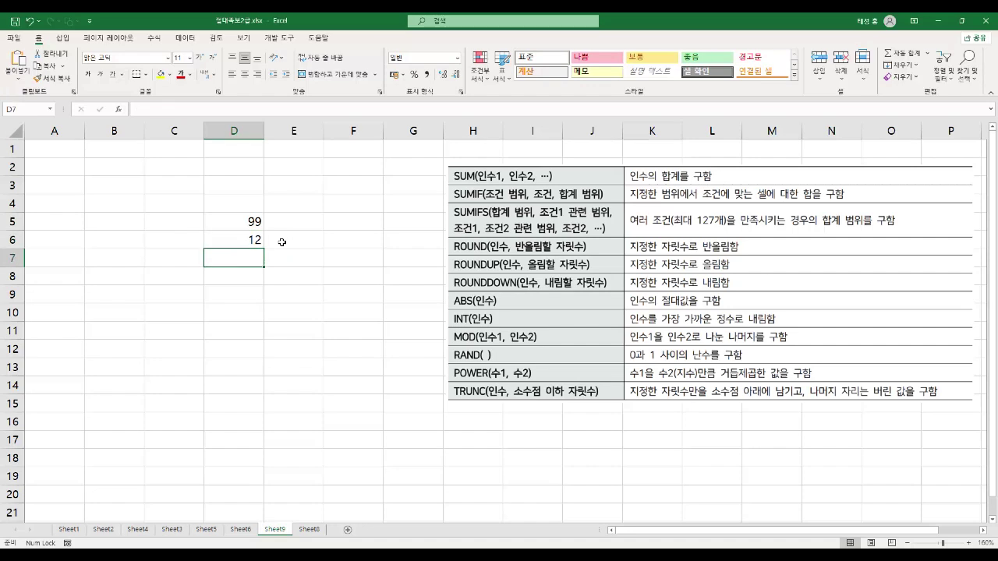
pyautogui.write('=int')
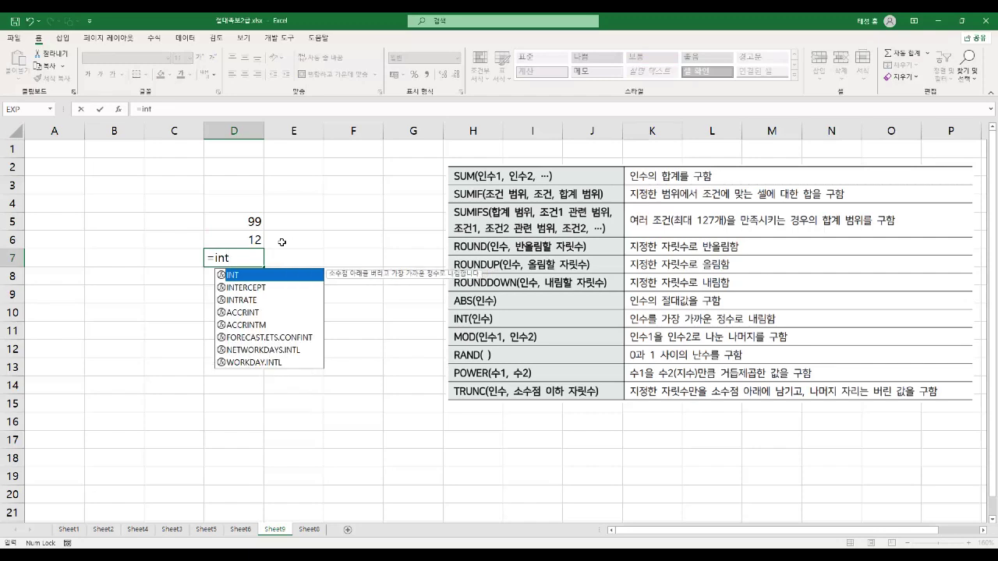
pyautogui.write('(-12.7)')
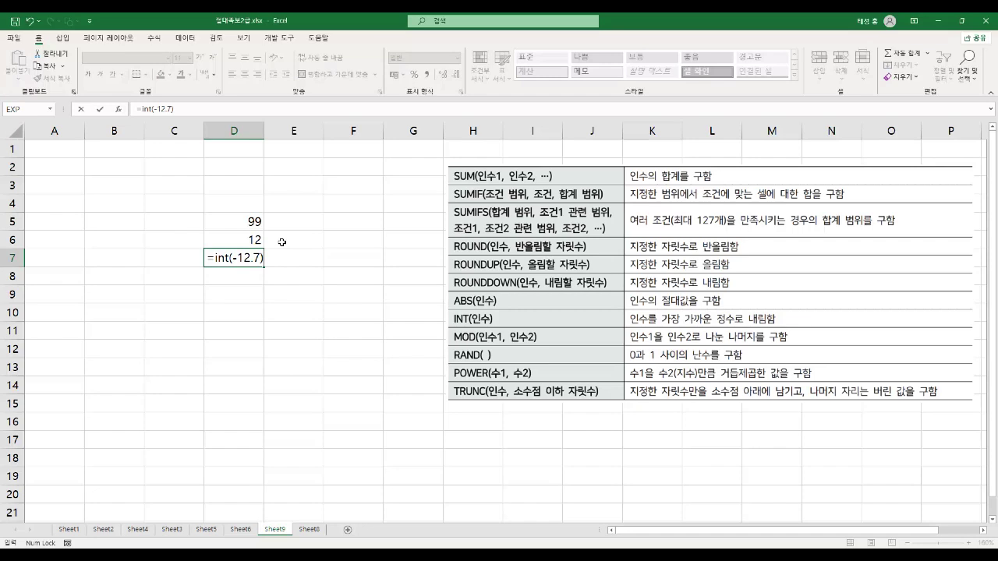
pyautogui.press('Return')
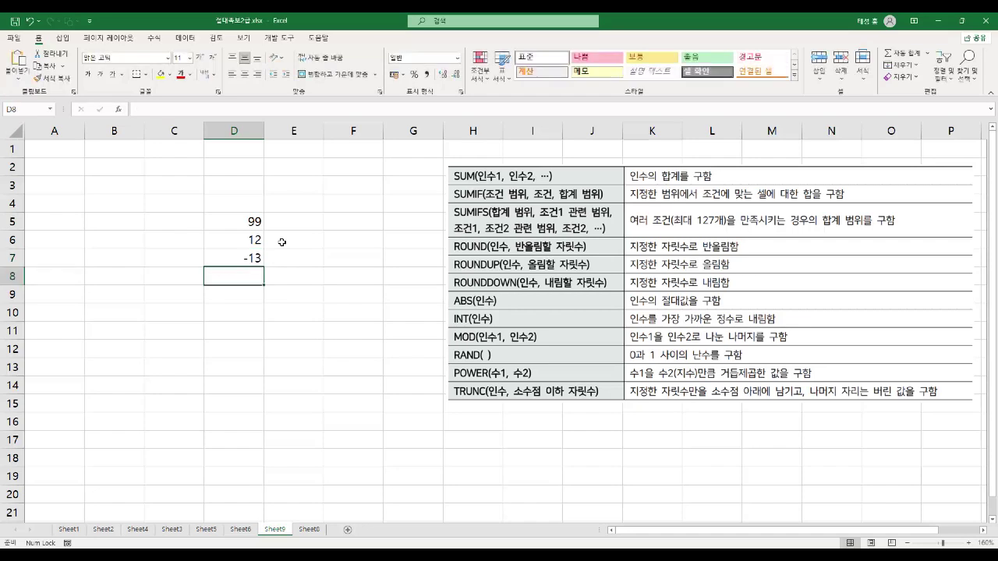
pyautogui.press('Up')
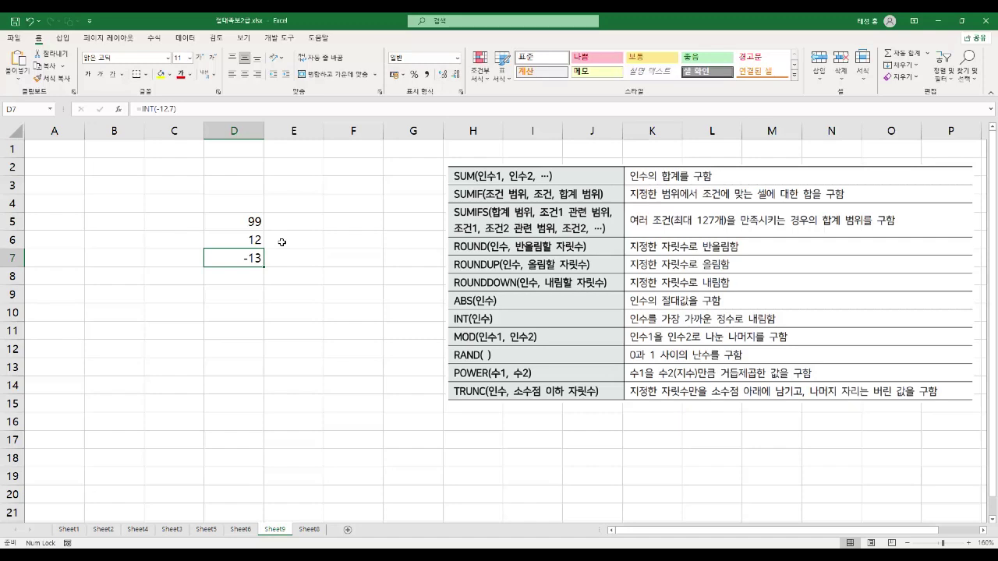
pyautogui.press('Up')
# Enter the formula =TRUNC(12.7) in cell E6, beside the matching INT example.
pyautogui.click(282, 243)
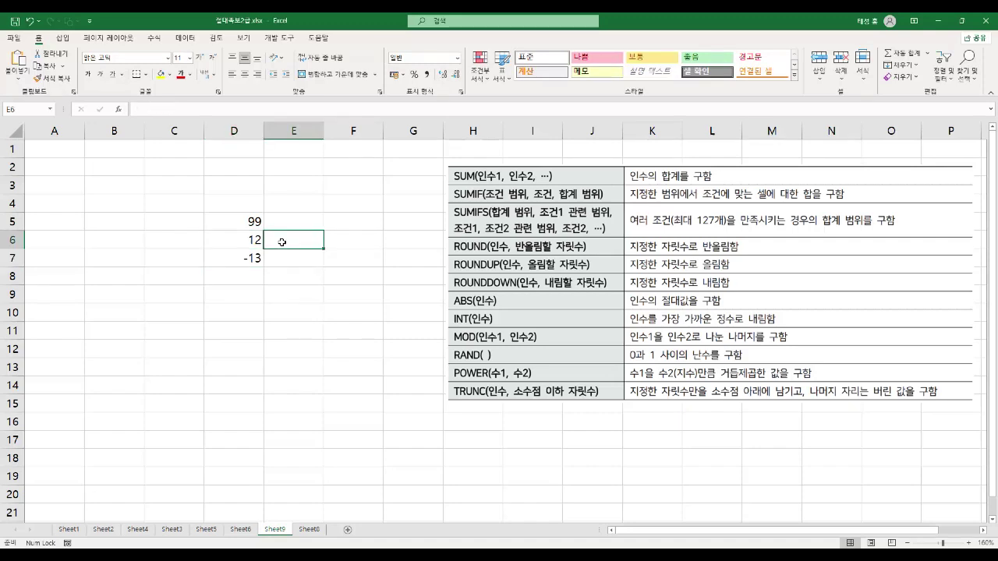
pyautogui.write('=t')
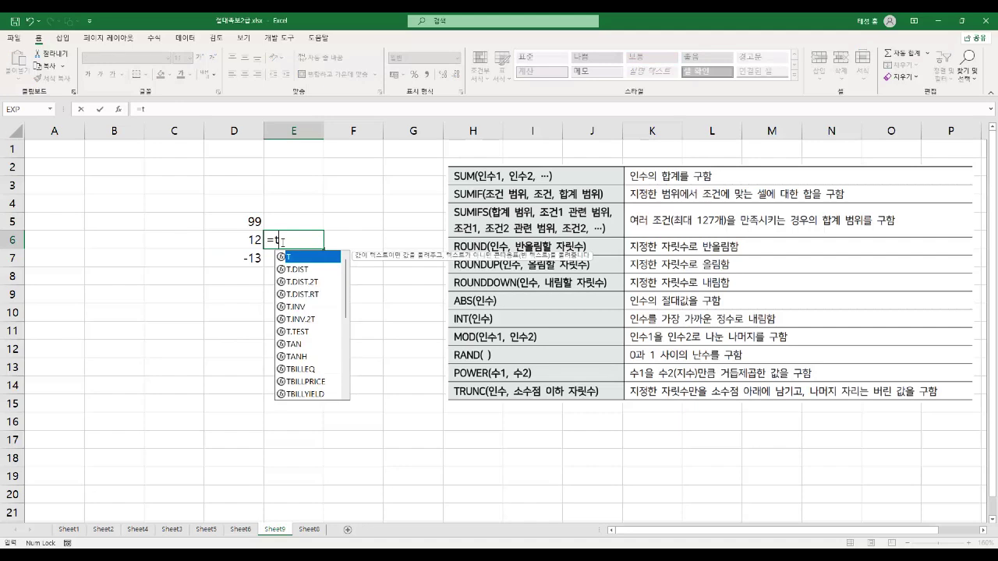
pyautogui.write('run')
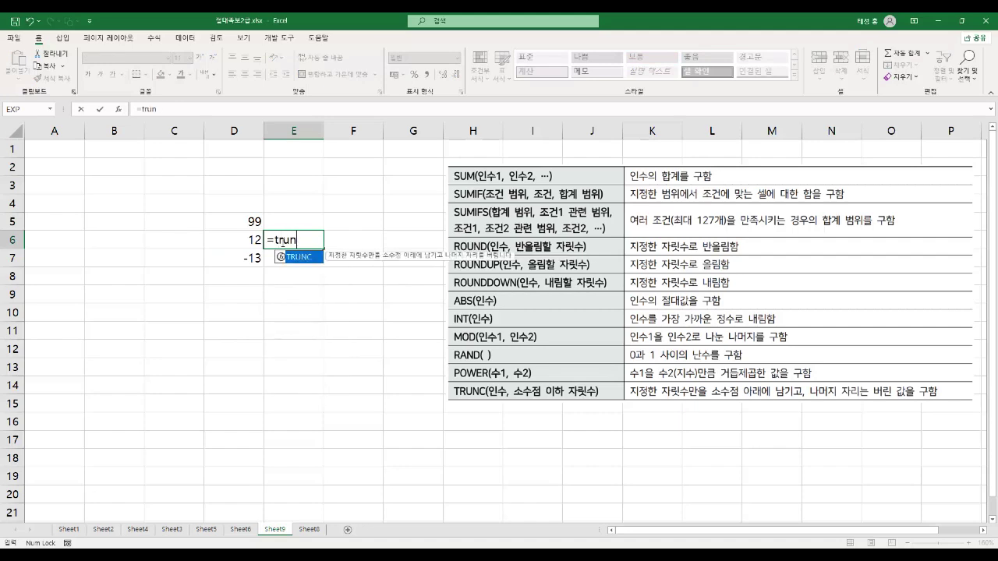
pyautogui.write('c(12.7)')
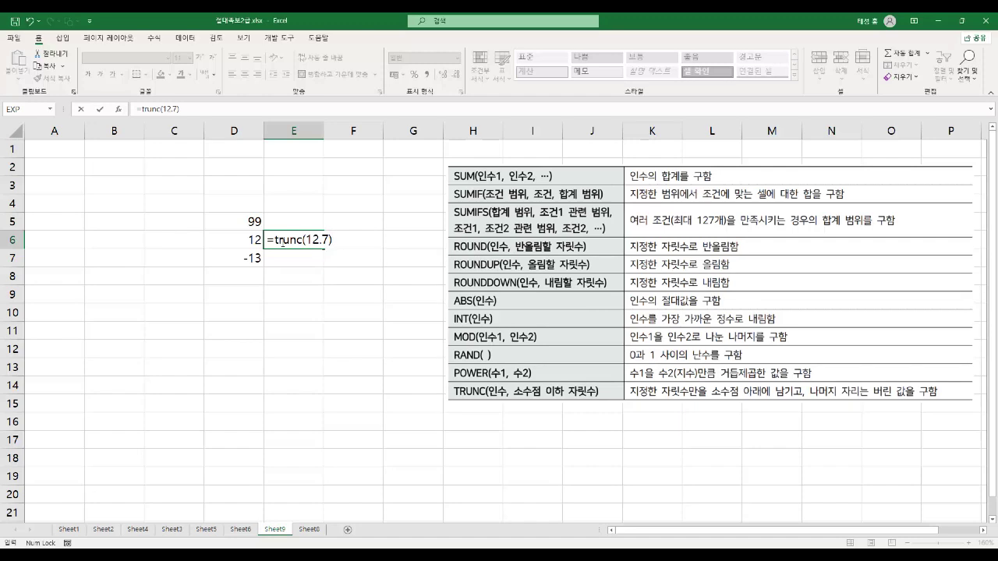
pyautogui.press('Return')
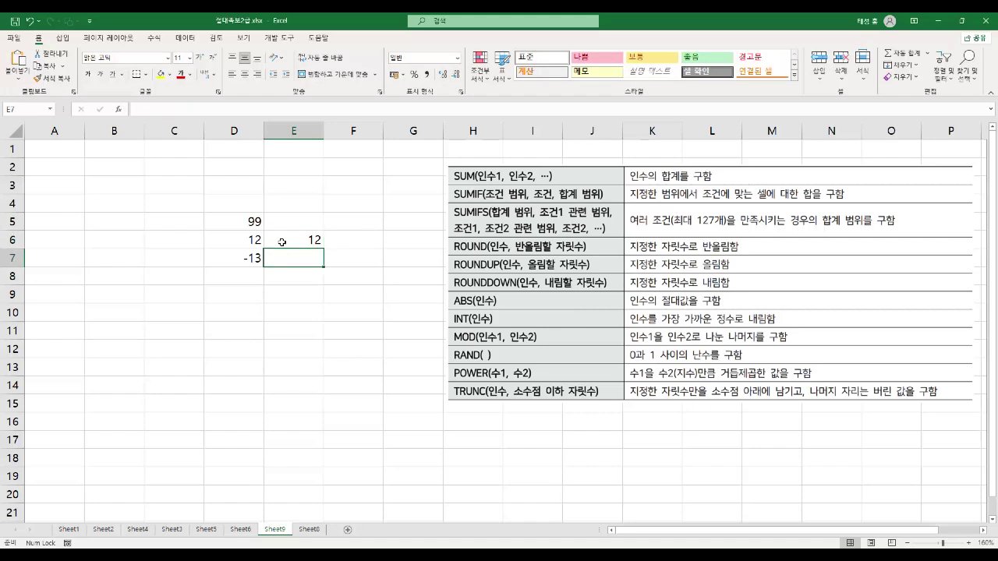
# Enter the formula =TRUNC(-12.7) in cell E7, beside the negative INT example.
pyautogui.write('=tru')
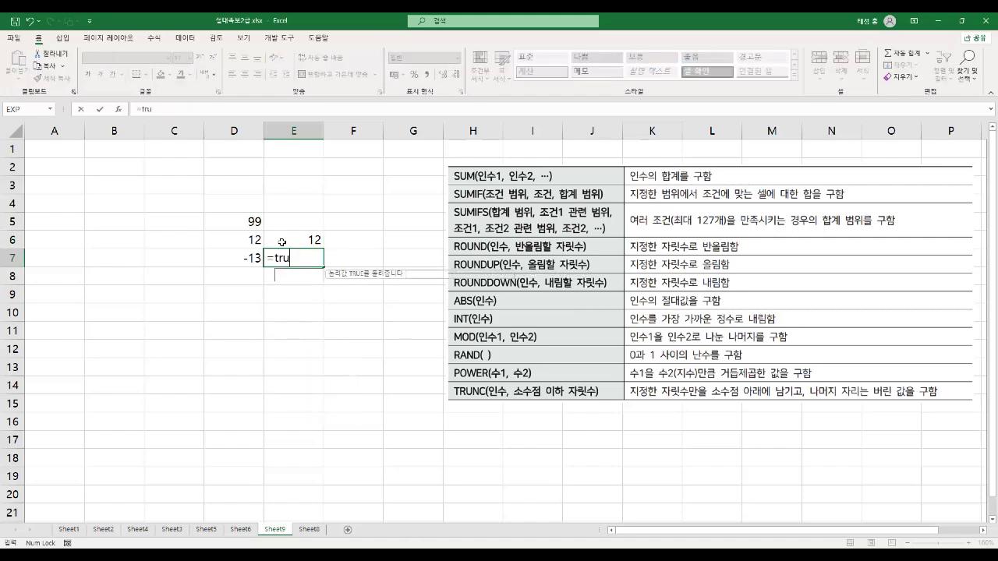
pyautogui.write('nc(-')
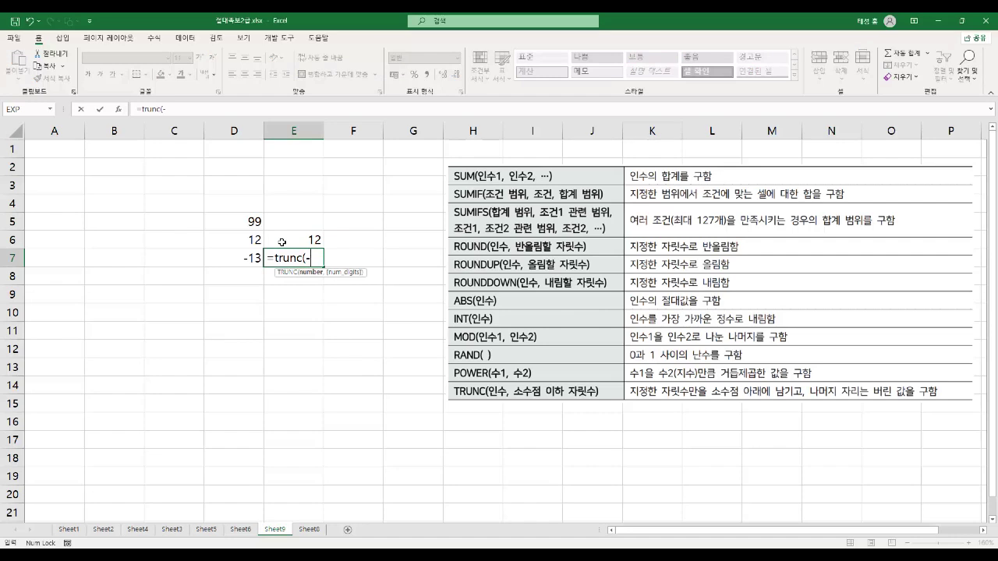
pyautogui.write('12.7)')
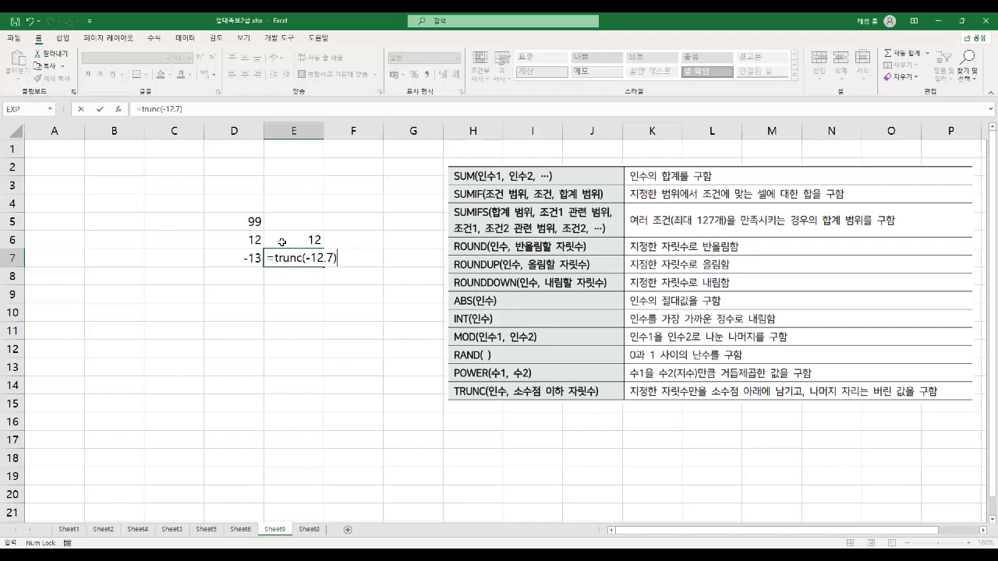
pyautogui.press('Return')
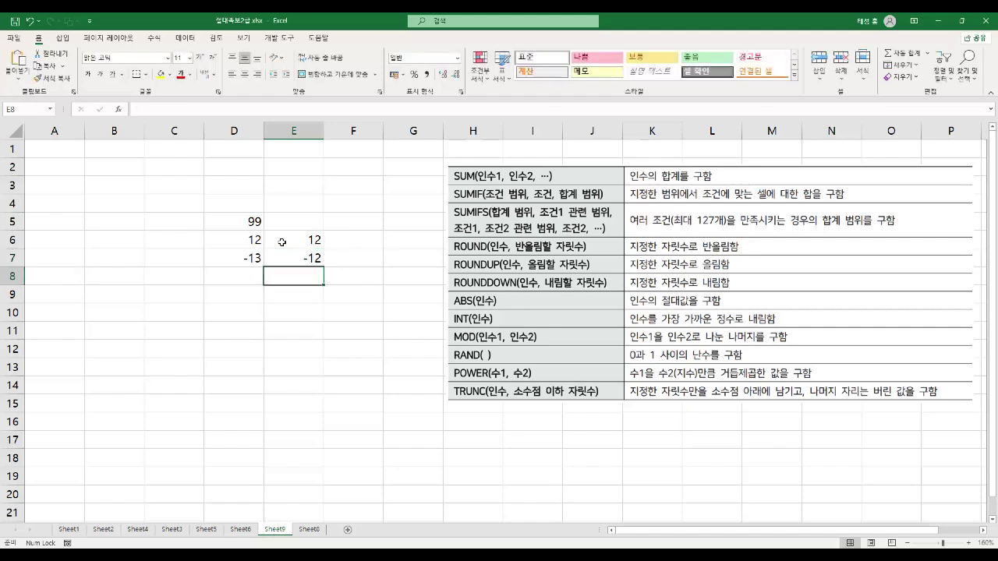
pyautogui.press('Up')
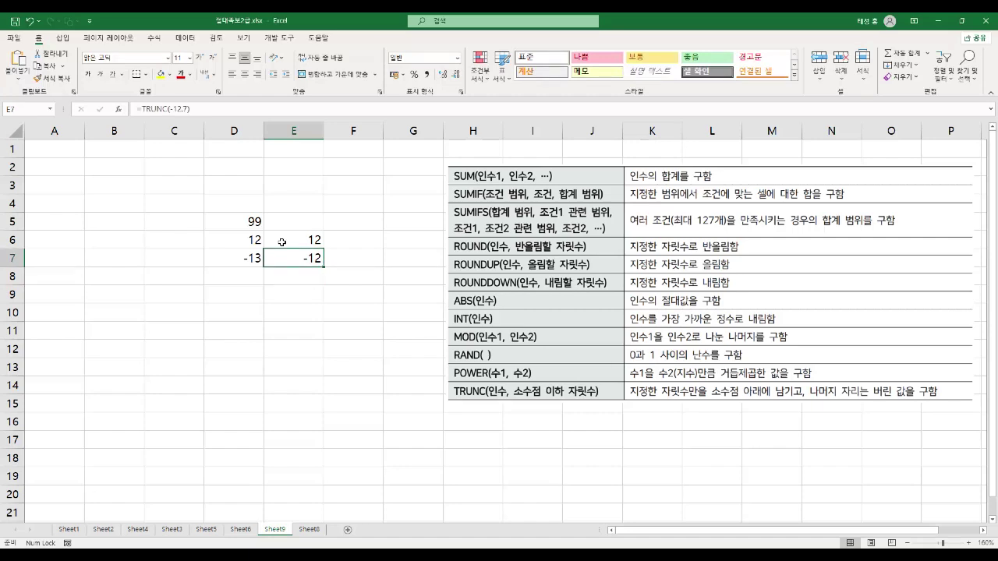
# Enter the formula =MOD(100,3) in cell D8.
pyautogui.press('Down')
pyautogui.press('Left')
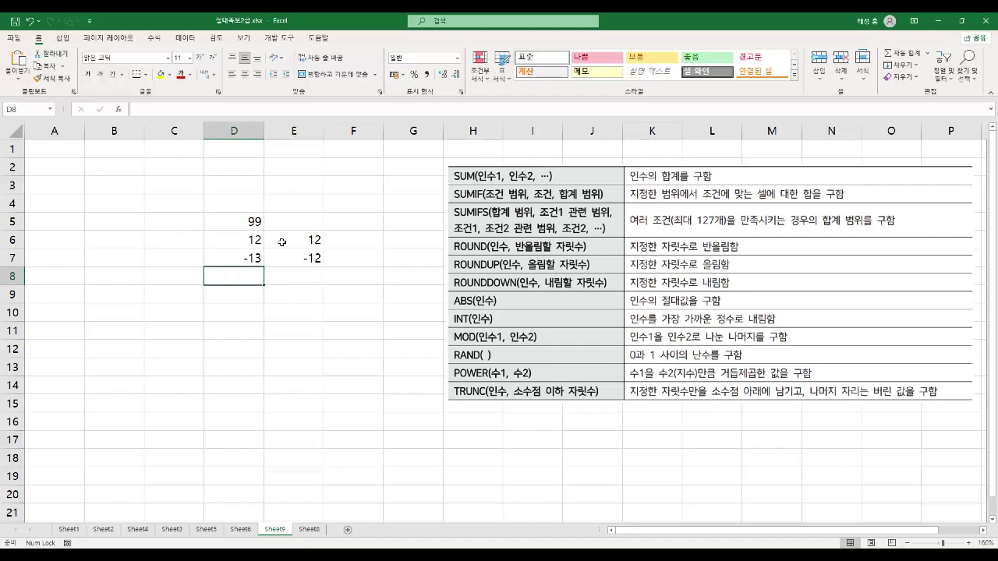
pyautogui.write('=mod')
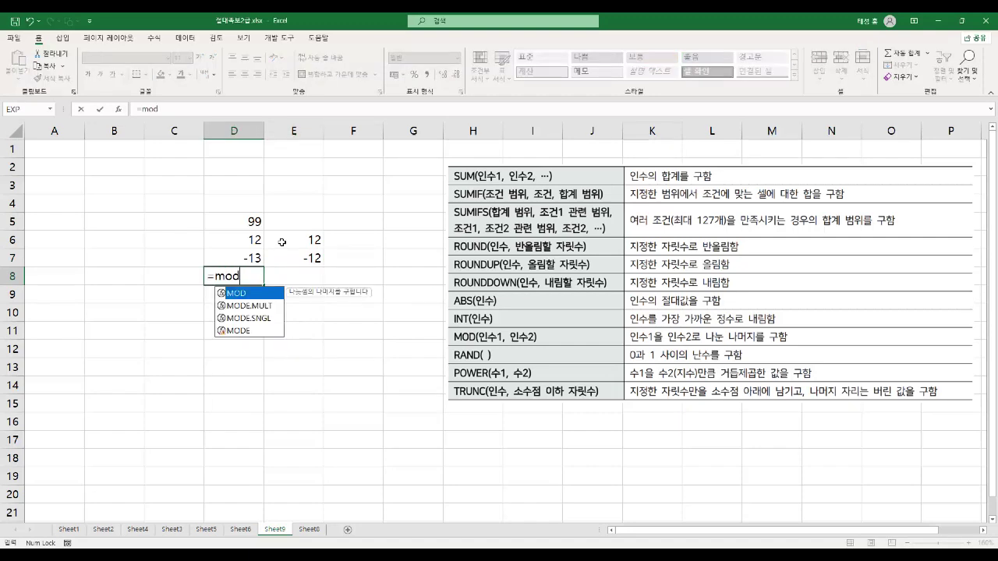
pyautogui.write('(1')
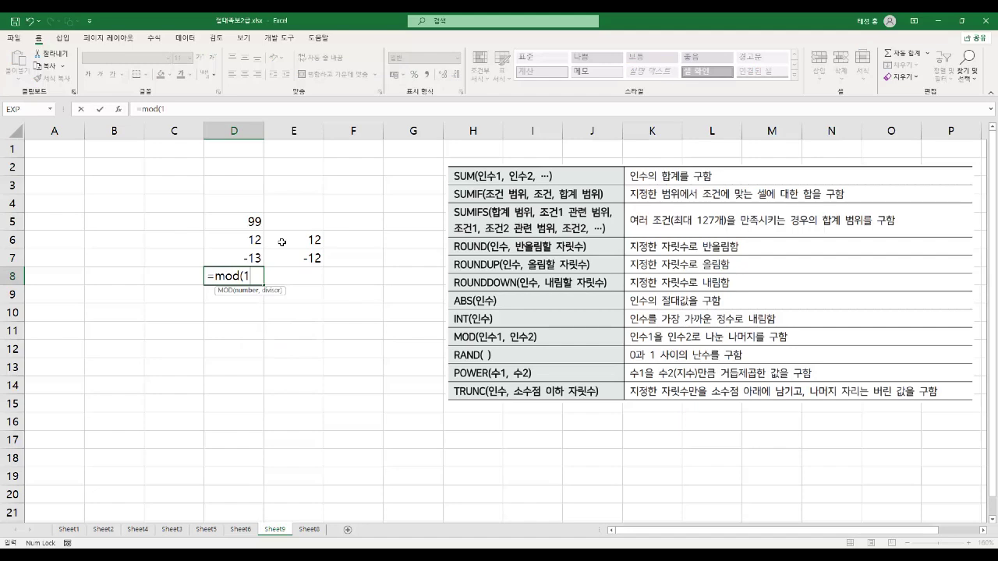
pyautogui.write('00,3)')
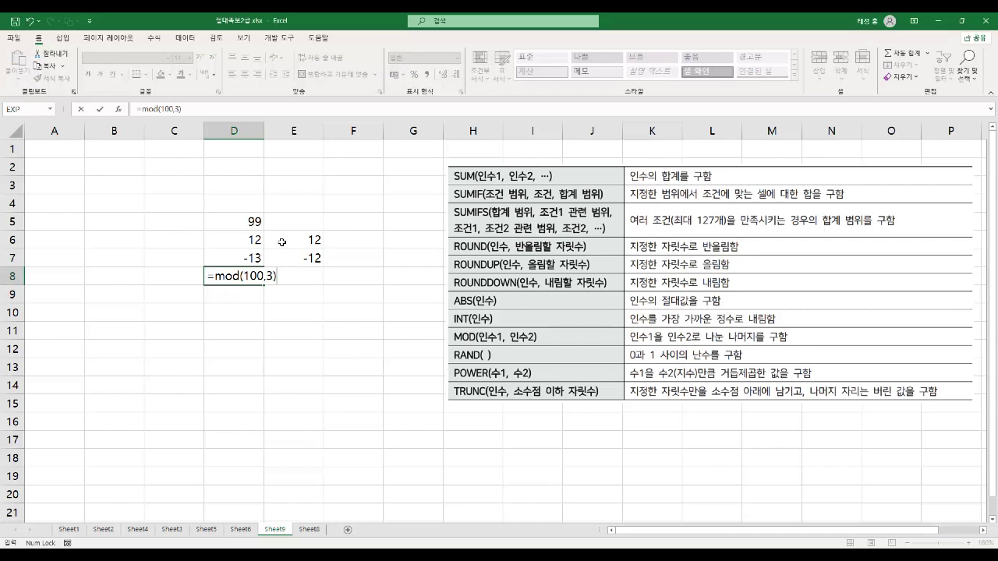
pyautogui.press('Return')
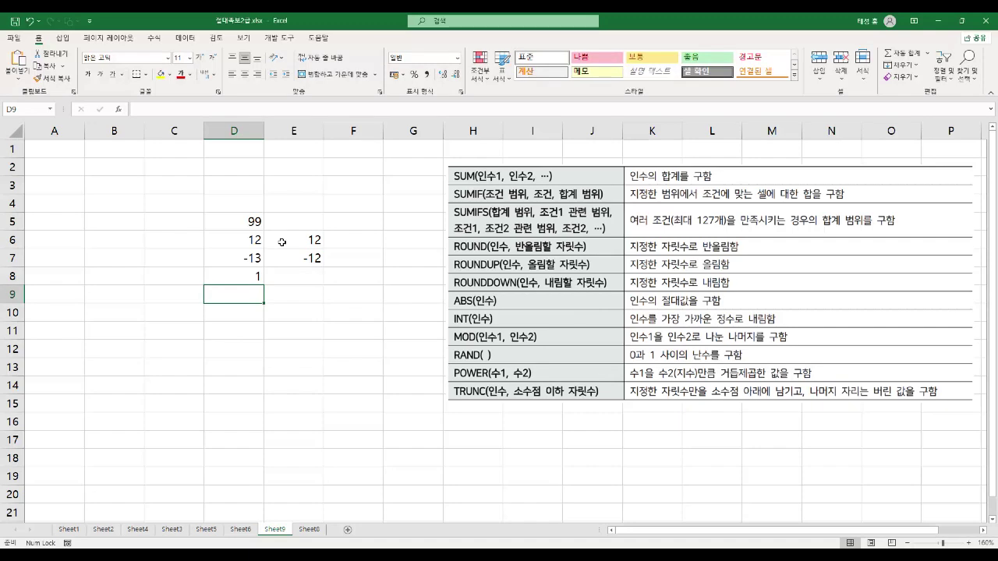
# Enter the formula =MOD(100,50) in cell D9.
pyautogui.write('=')
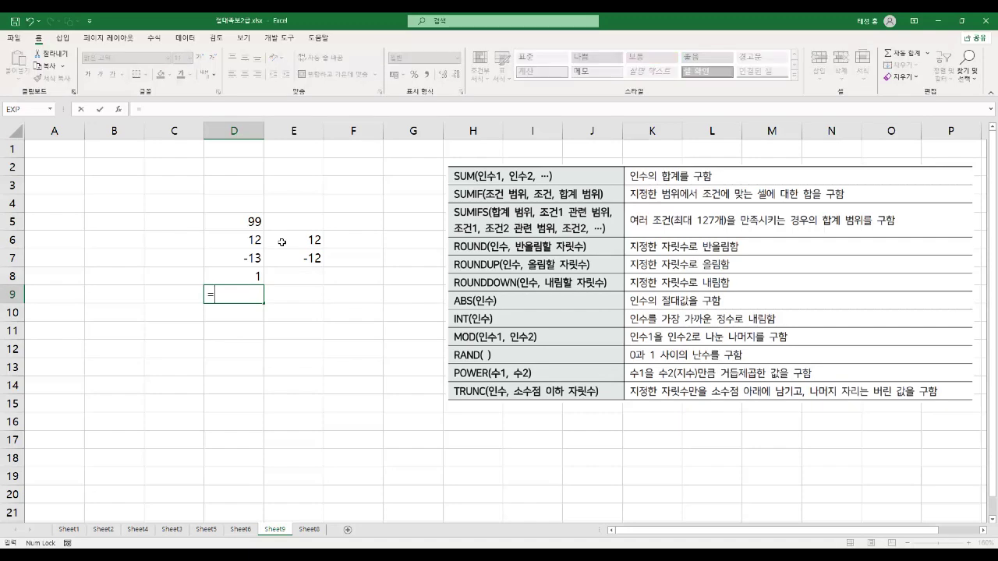
pyautogui.write('mod(100,')
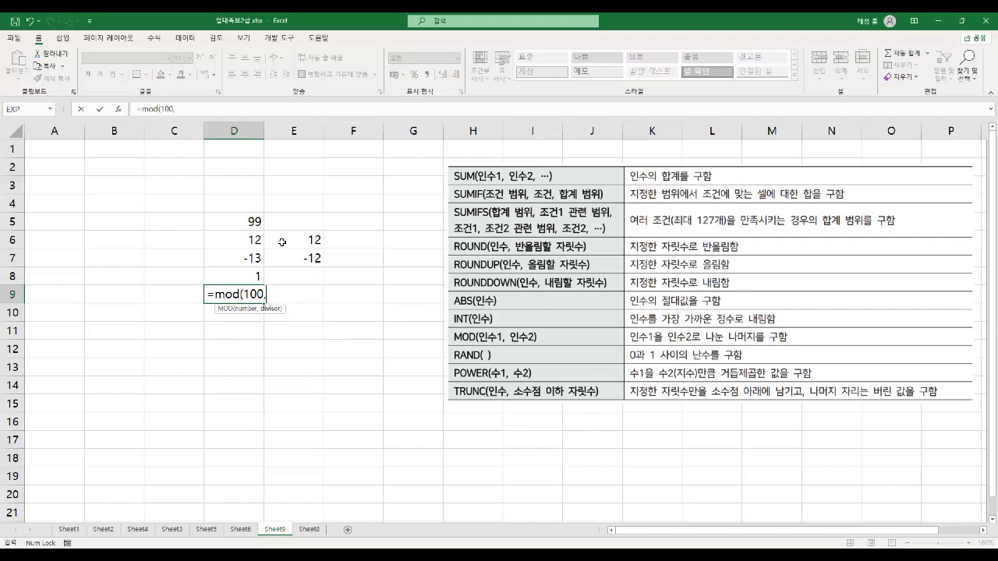
pyautogui.write('50)')
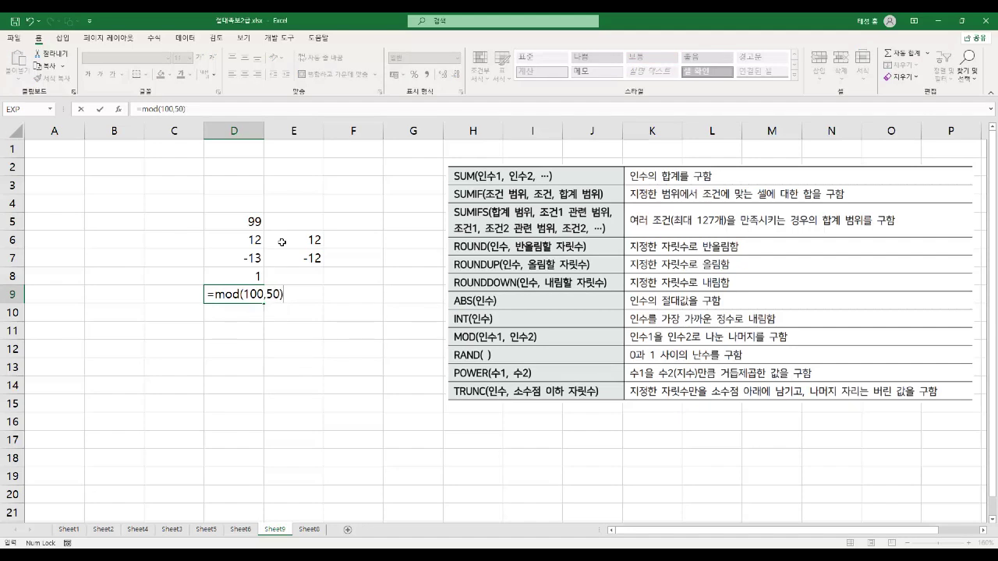
pyautogui.hotkey('ctrl', 'Return')
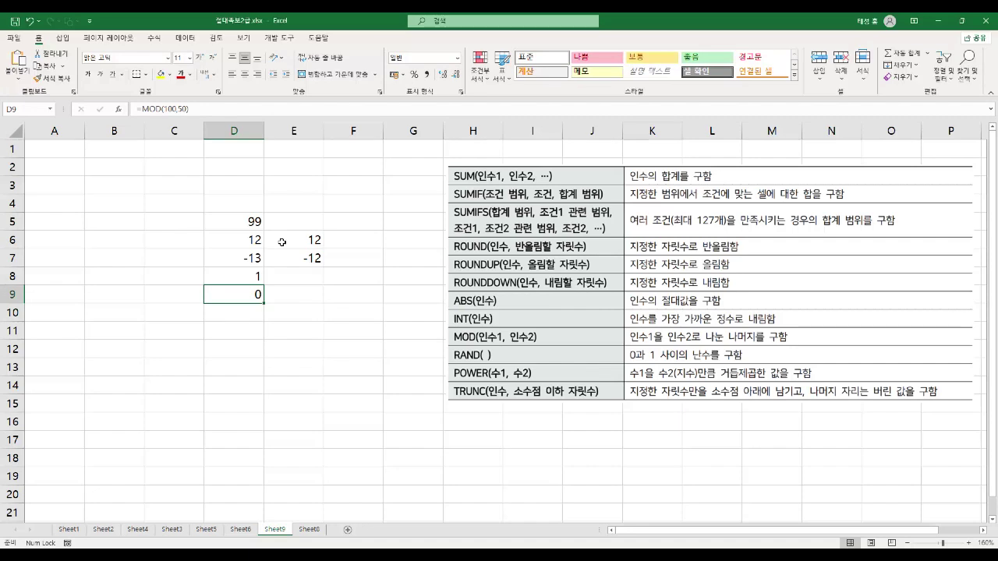
# Enter the random number formula =RAND() in cell D10.
pyautogui.press('Return')
pyautogui.write('=r')
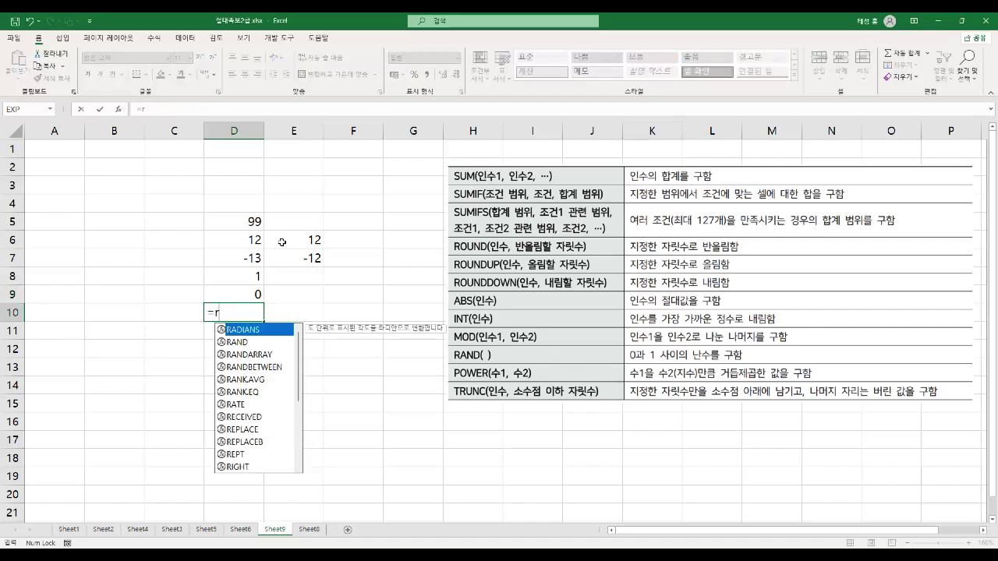
pyautogui.write('and()')
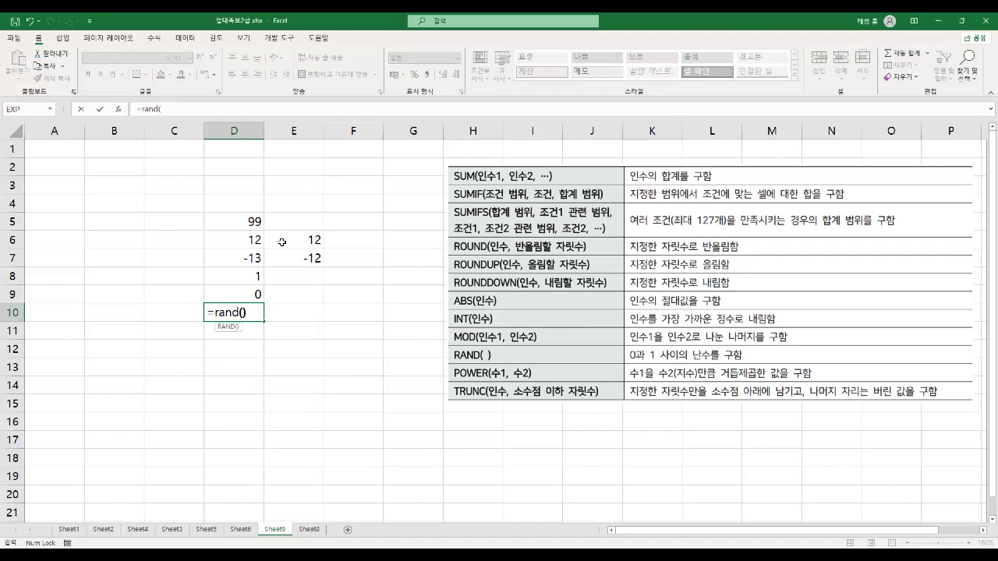
pyautogui.press('Return')
pyautogui.press('Up')
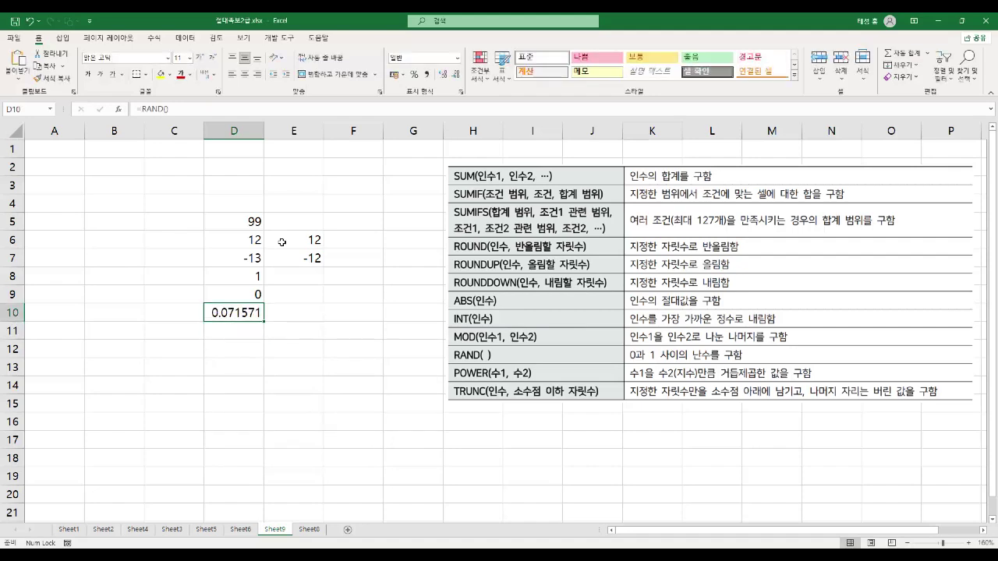
# Re-enter the RAND formula in D10 several times, unchanged, to observe how its random number regenerates.
pyautogui.press('F2')
pyautogui.press('Return')
pyautogui.press('Up')
pyautogui.press('F2')
pyautogui.press('Return')
pyautogui.press('Up')
pyautogui.press('F2')
pyautogui.press('Return')
pyautogui.press('F2')
pyautogui.press('Escape')
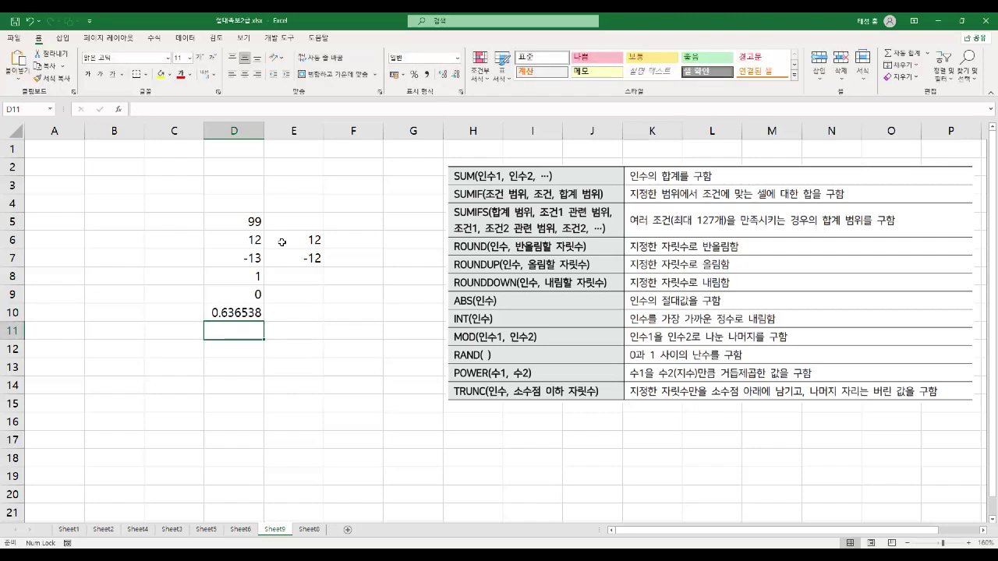
# Enter the formula =POWER(2,3) in cell D11.
pyautogui.write('=po')
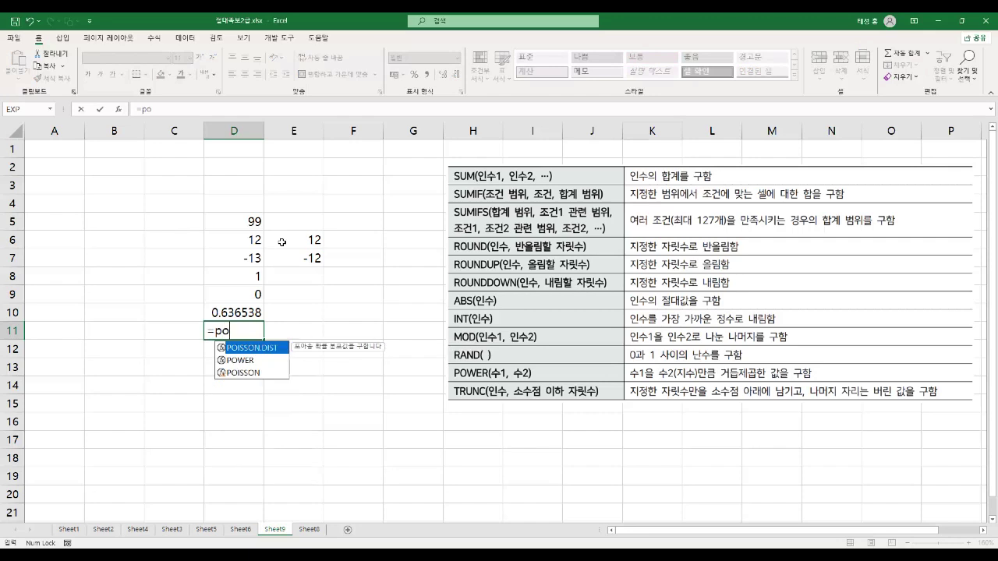
pyautogui.write('wer')
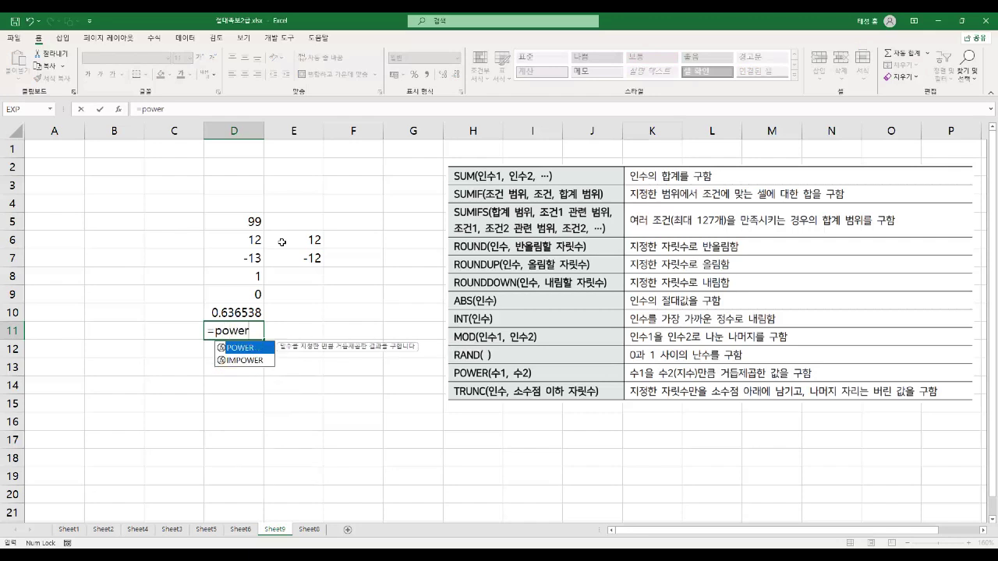
pyautogui.write('(2,3)')
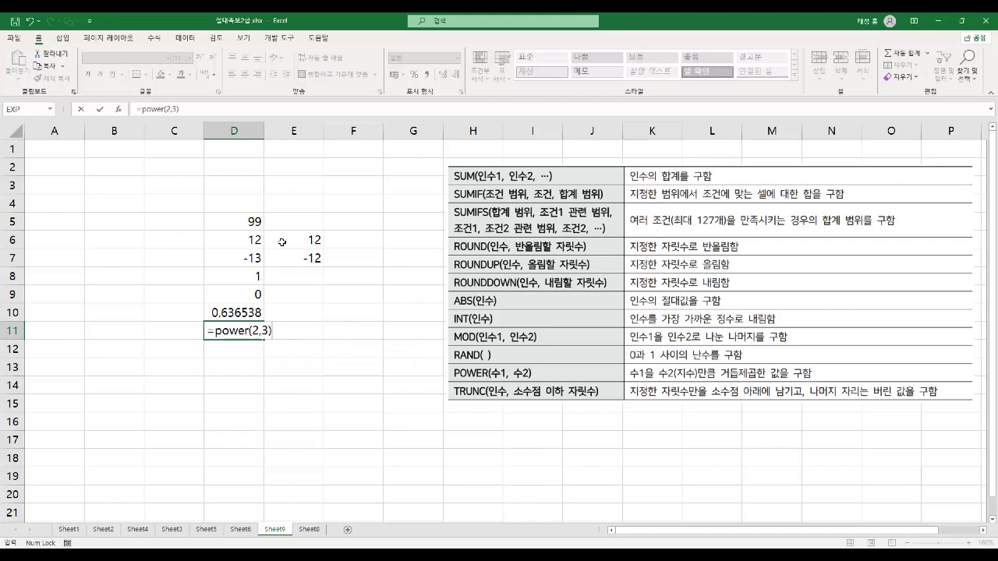
pyautogui.press('Up')
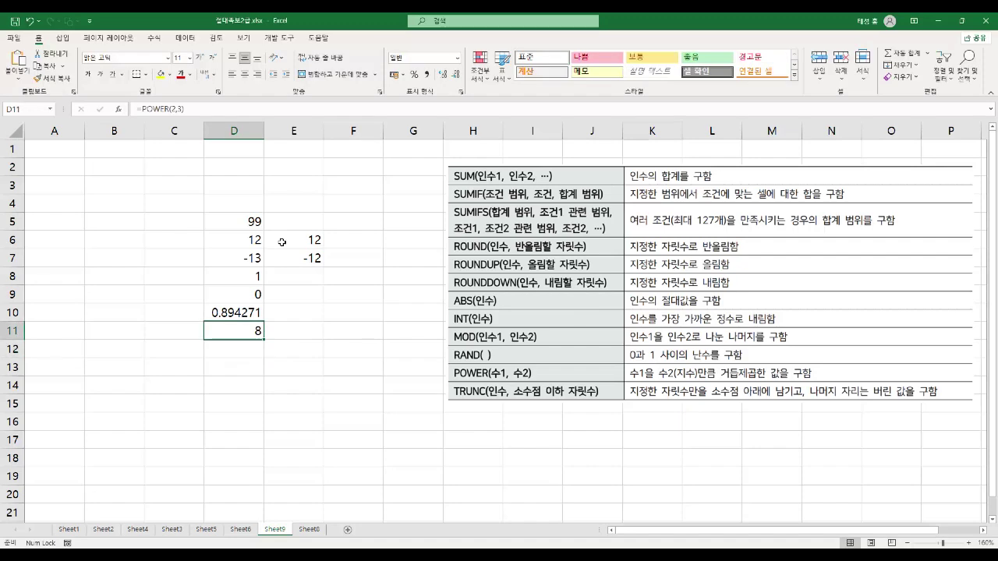
# Enter the equivalent exponent formula =2^3 in cell E11, beside the POWER example.
pyautogui.press('Right')
pyautogui.write('=2')
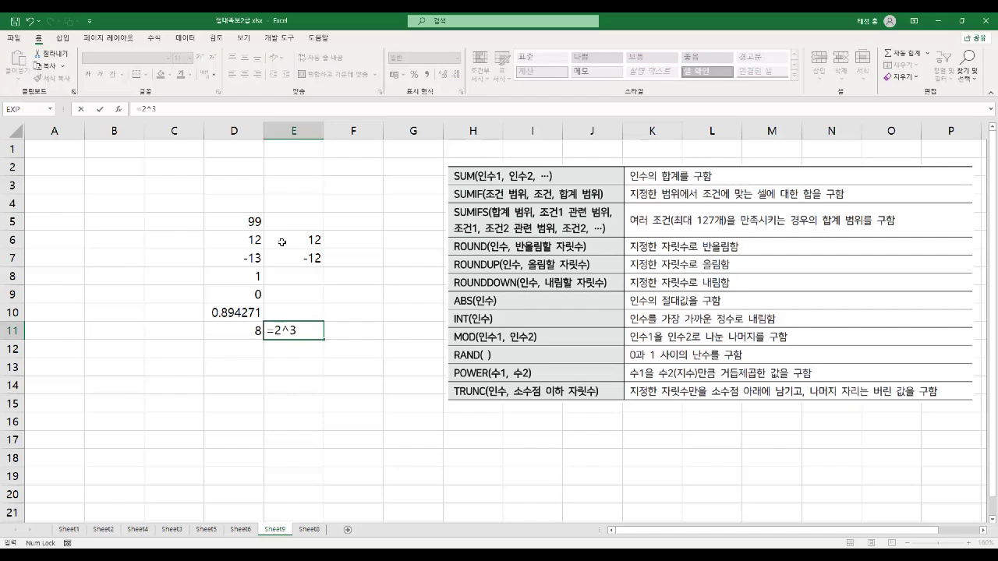
pyautogui.press('Return')
pyautogui.press('Up')
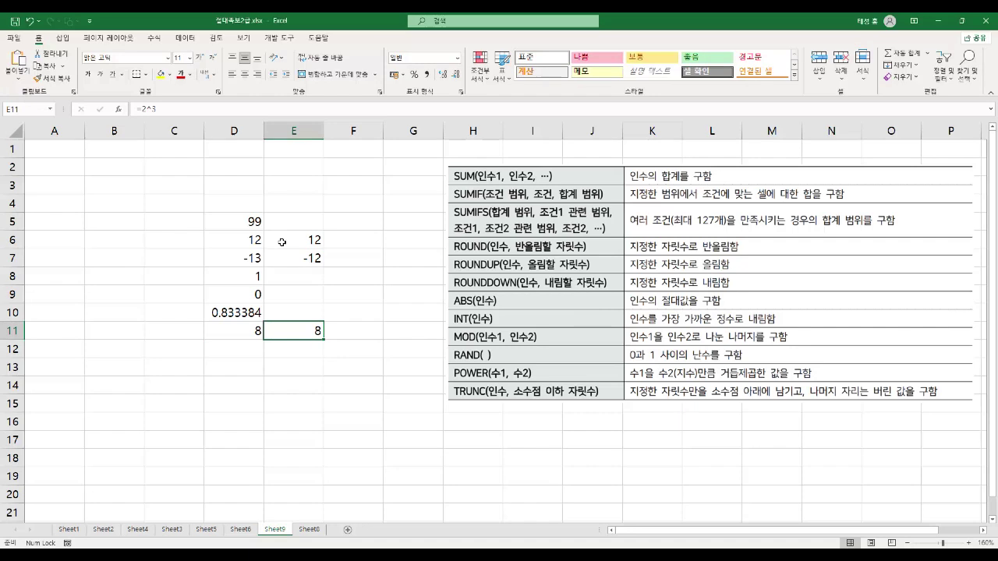
# Compare the POWER formula in D11 with the caret-operator formula in E11 by displaying each in its cell.
pyautogui.press('Left')
pyautogui.press('F2')
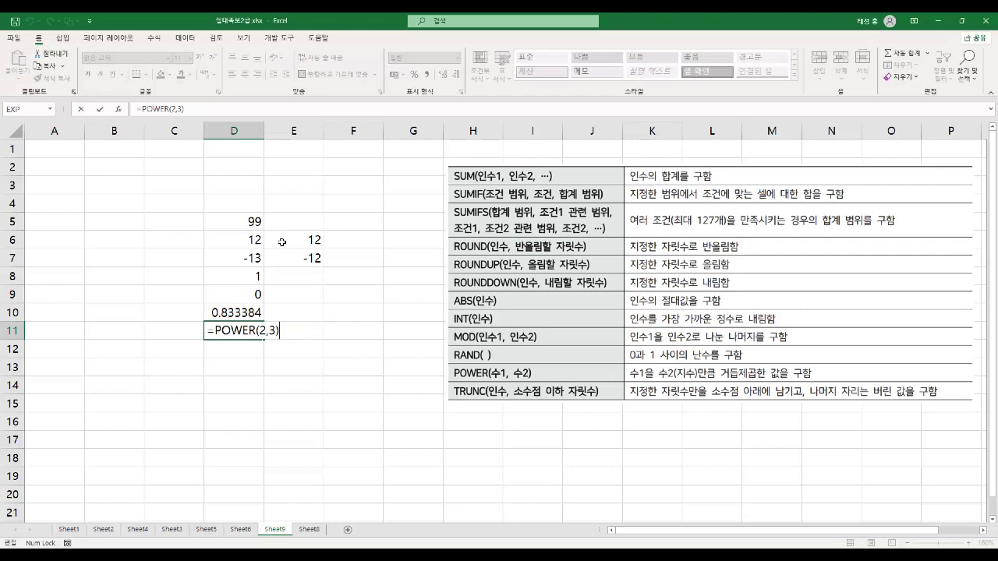
pyautogui.press('Return')
pyautogui.press('Up')
pyautogui.press('Right')
pyautogui.press('F2')
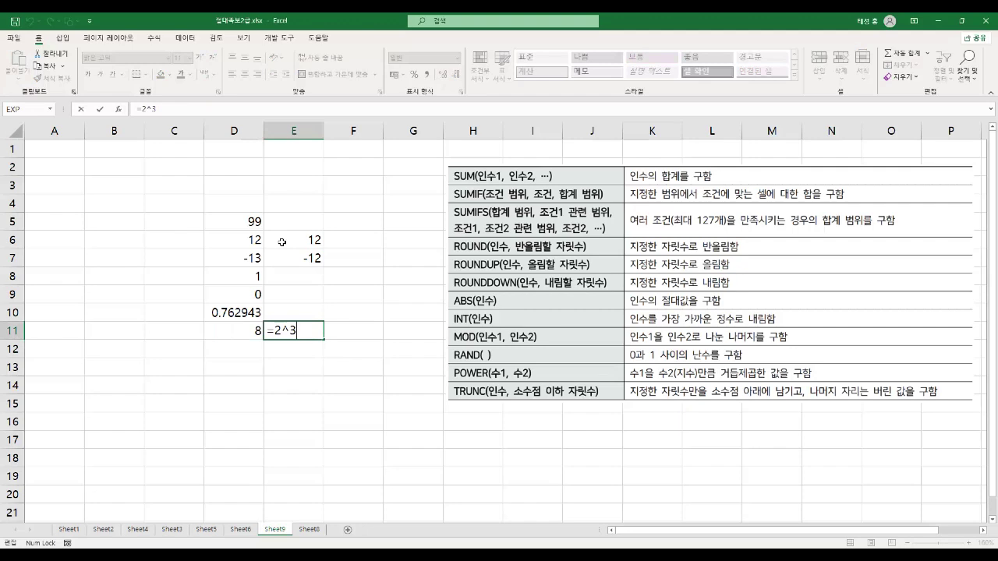